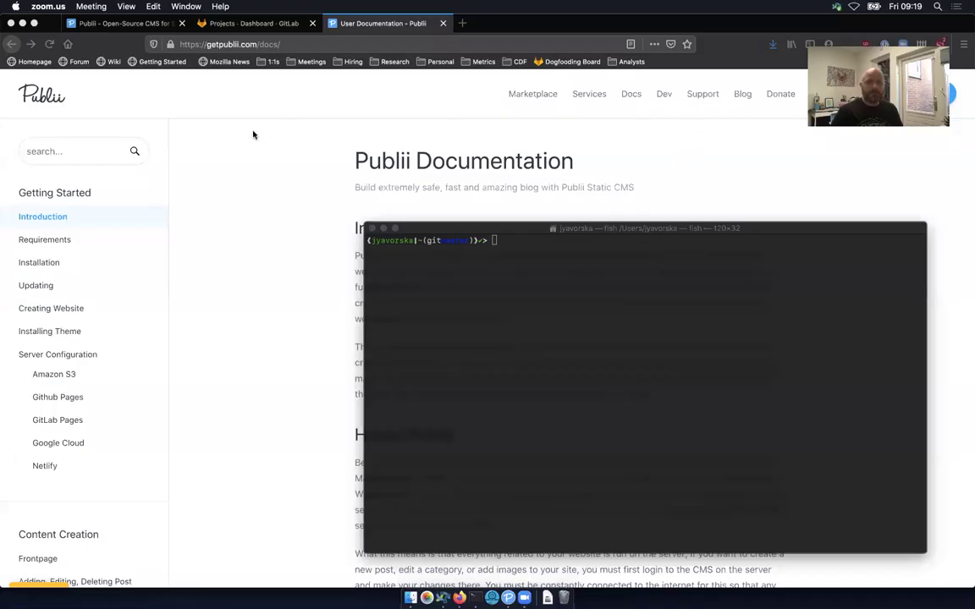
Look over the Publii docs, Publii home page and GitLab projects tabs in Firefox.
{"action": "left_click", "coordinate": [240, 214]}
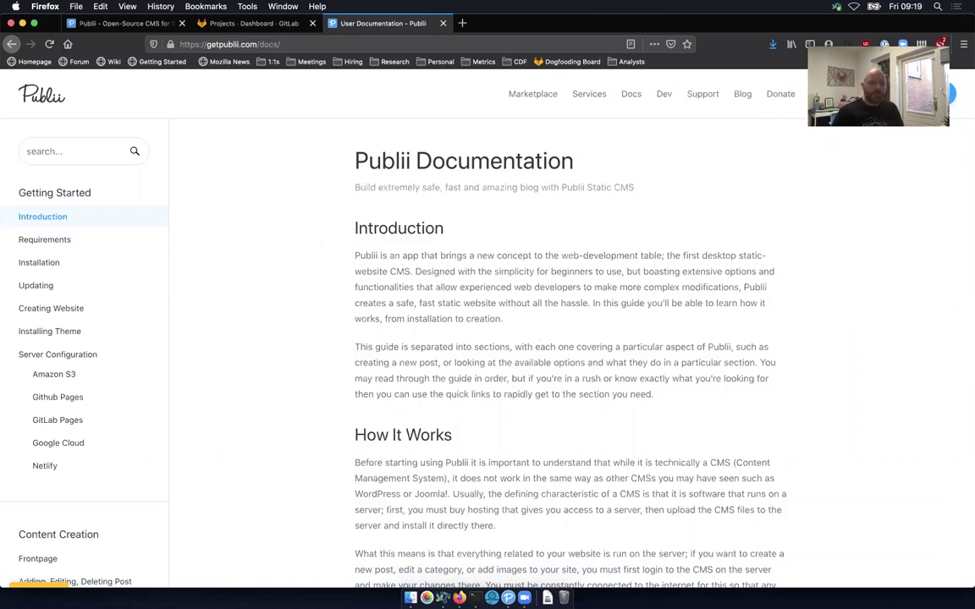
{"action": "key", "text": "ctrl+shift+Tab"}
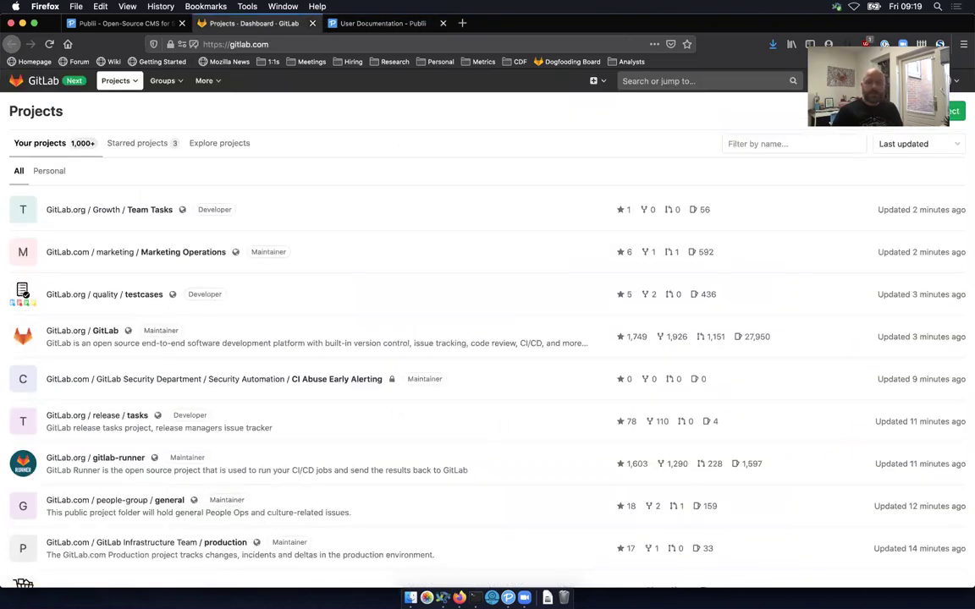
{"action": "key", "text": "ctrl+shift+Tab"}
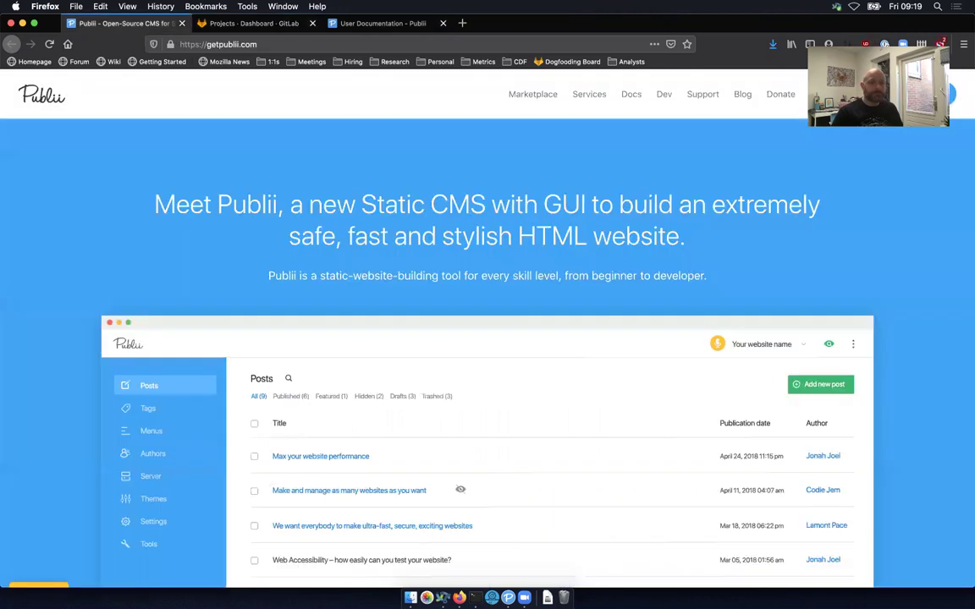
{"action": "key", "text": "ctrl+Tab"}
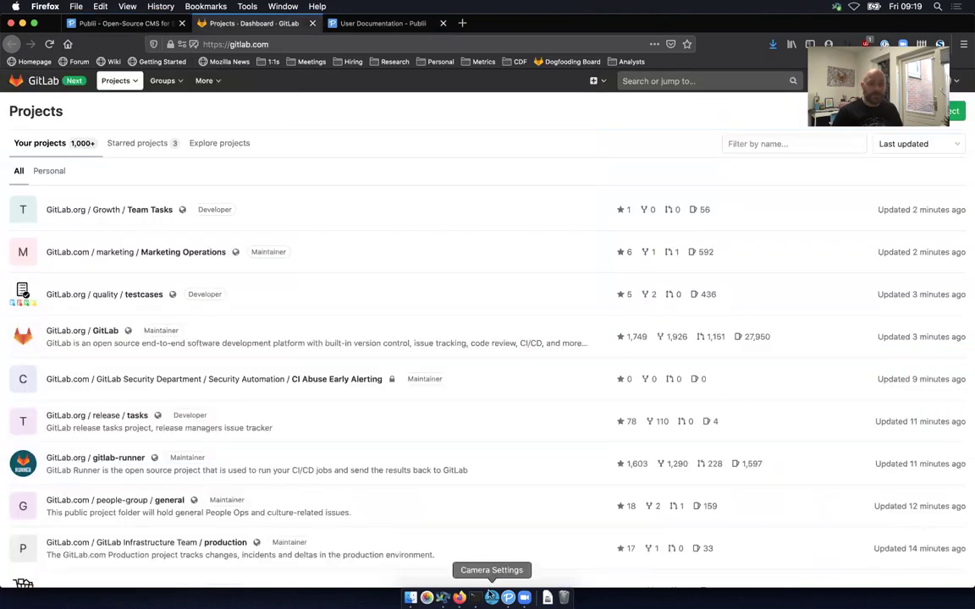
Bring up a terminal, return to the Publii user documentation, then launch Publii.
{"action": "left_click", "coordinate": [475, 597]}
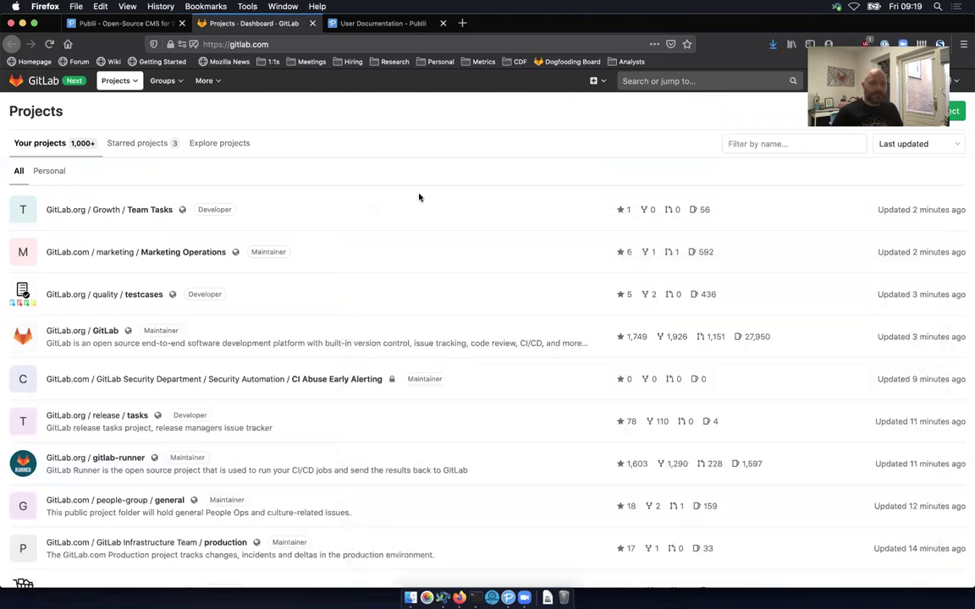
{"action": "left_click", "coordinate": [420, 196]}
{"action": "left_click", "coordinate": [367, 27]}
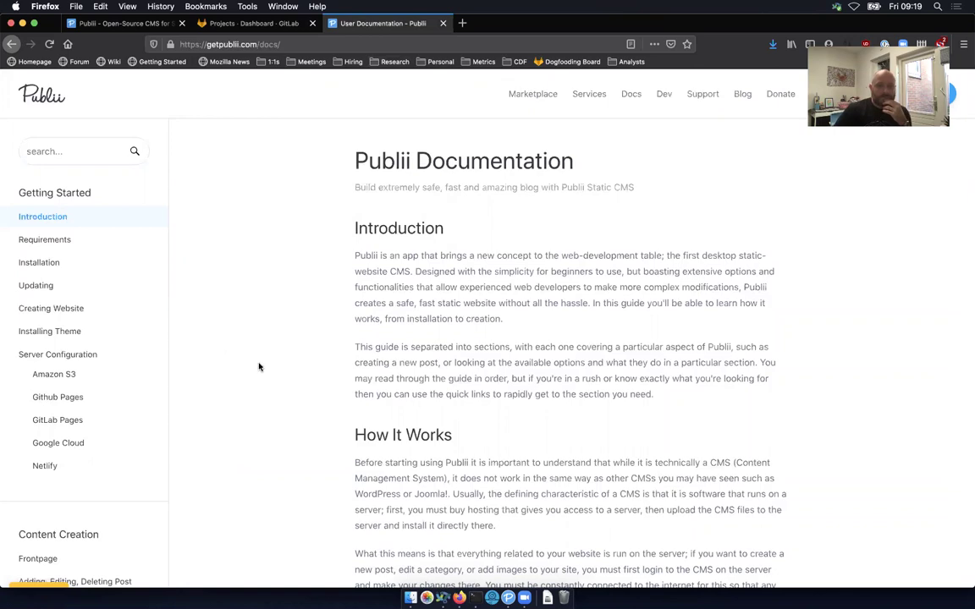
{"action": "left_click", "coordinate": [508, 597]}
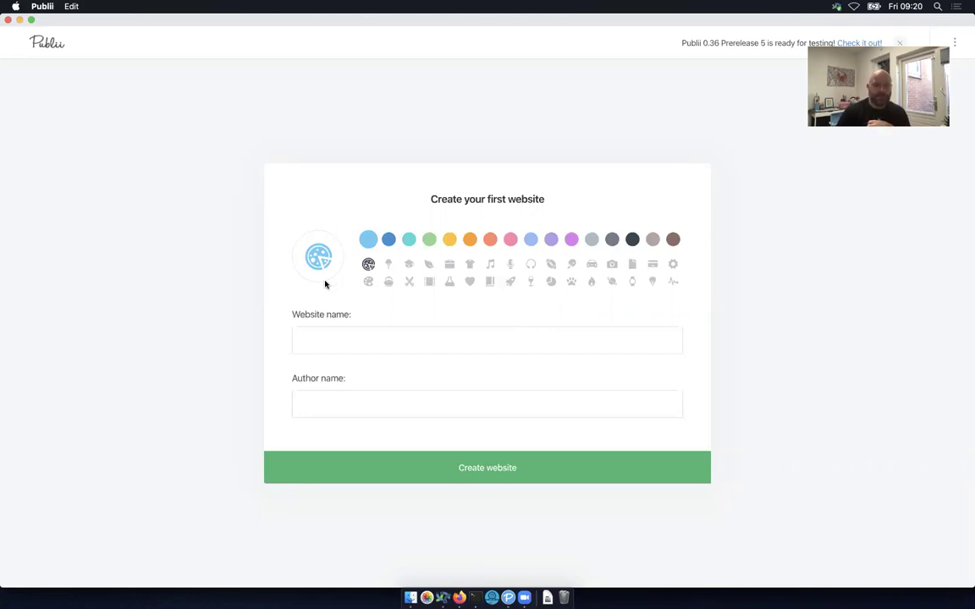
Name the site 'myfunwebsite', enter the author's name, pick the navy colour and rocket icon, and create it.
{"action": "left_click", "coordinate": [448, 342]}
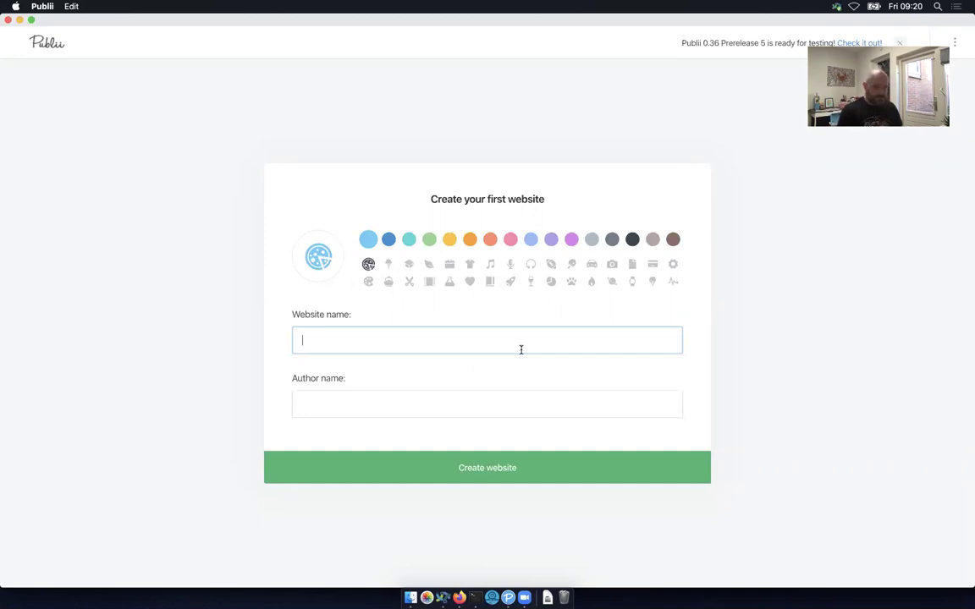
{"action": "type", "text": "myfunwebsite"}
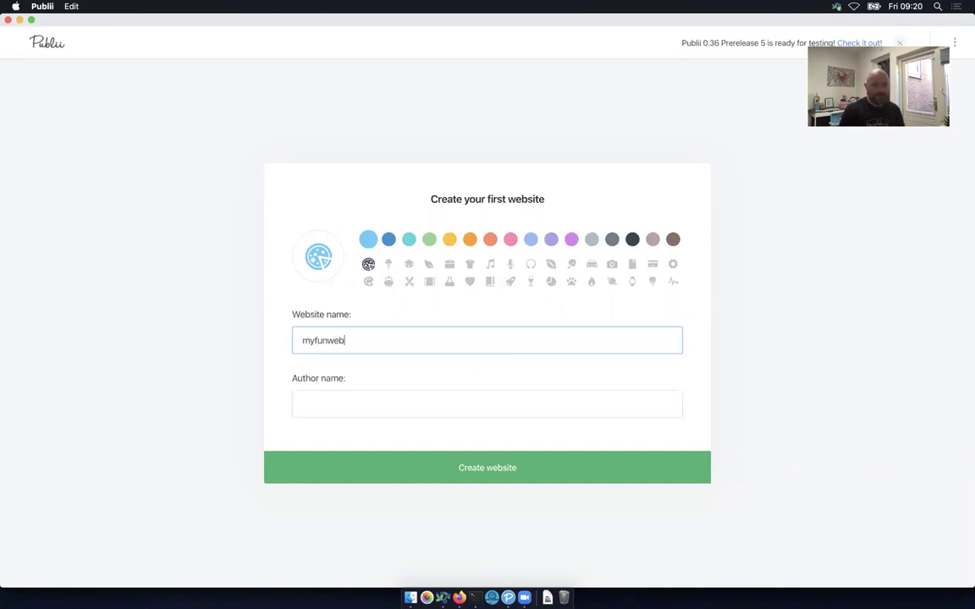
{"action": "left_click", "coordinate": [487, 404]}
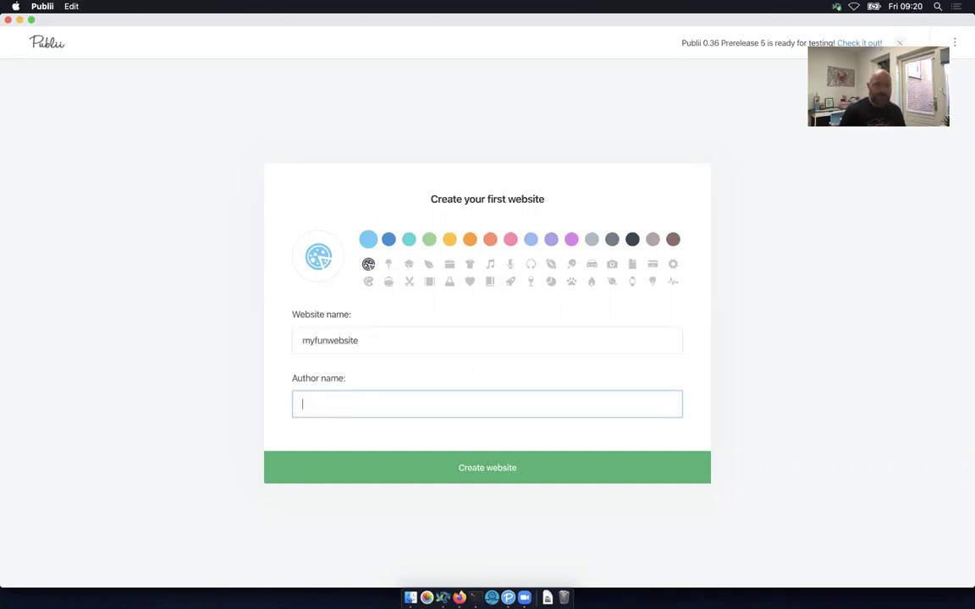
{"action": "type", "text": "Jason Yavorska"}
{"action": "key", "text": "Tab"}
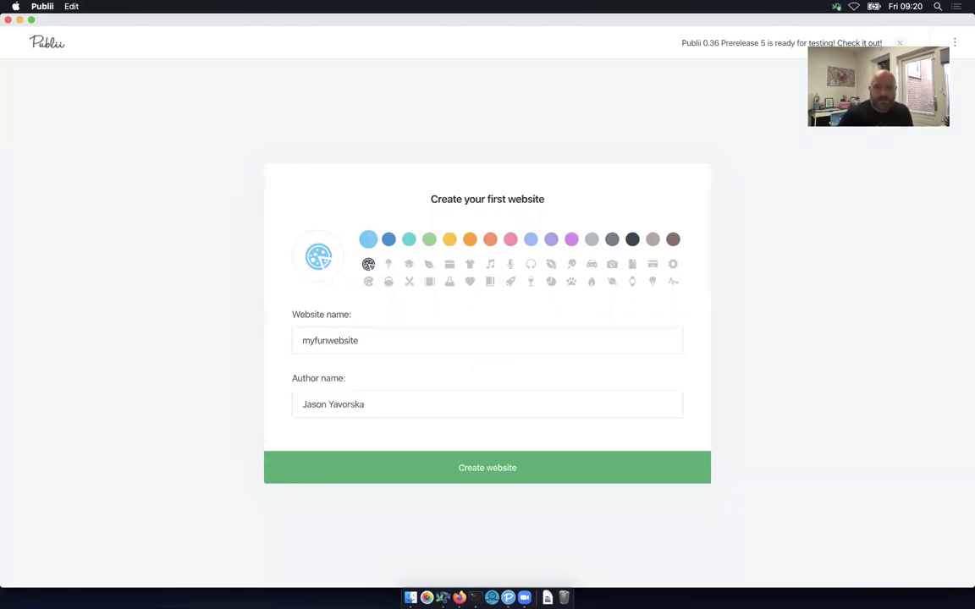
{"action": "left_click", "coordinate": [632, 239]}
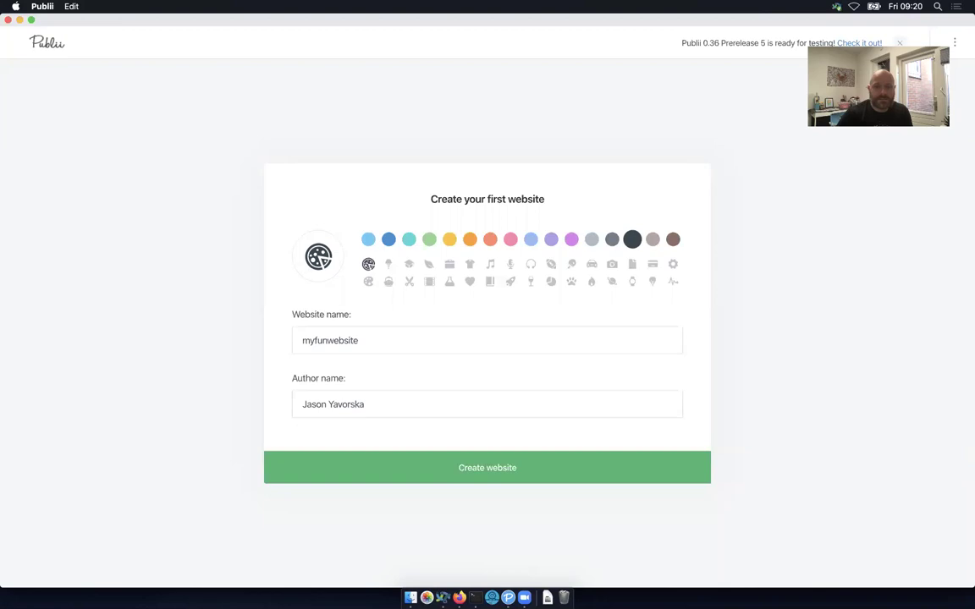
{"action": "left_click", "coordinate": [510, 281]}
{"action": "left_click", "coordinate": [488, 467]}
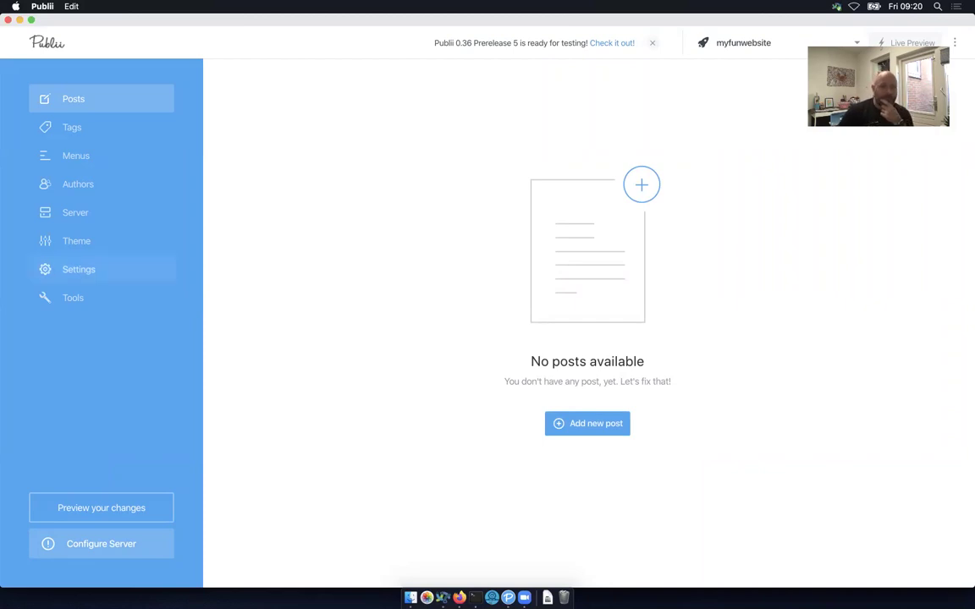
Review the site's Settings and SEO options, then bring up the server type choices.
{"action": "left_click", "coordinate": [79, 269]}
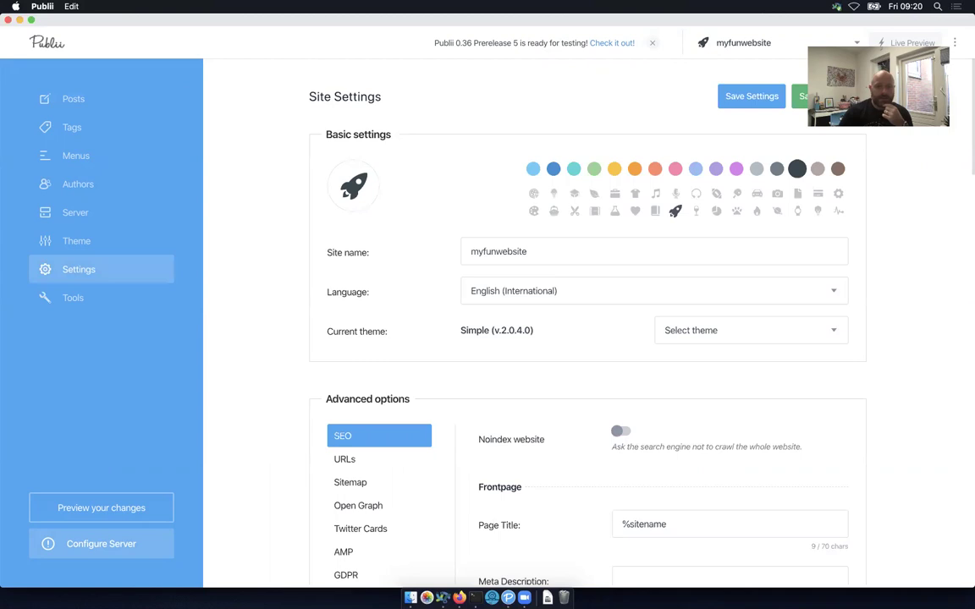
{"action": "scroll", "coordinate": [587, 339], "scroll_direction": "down", "scroll_amount": 5}
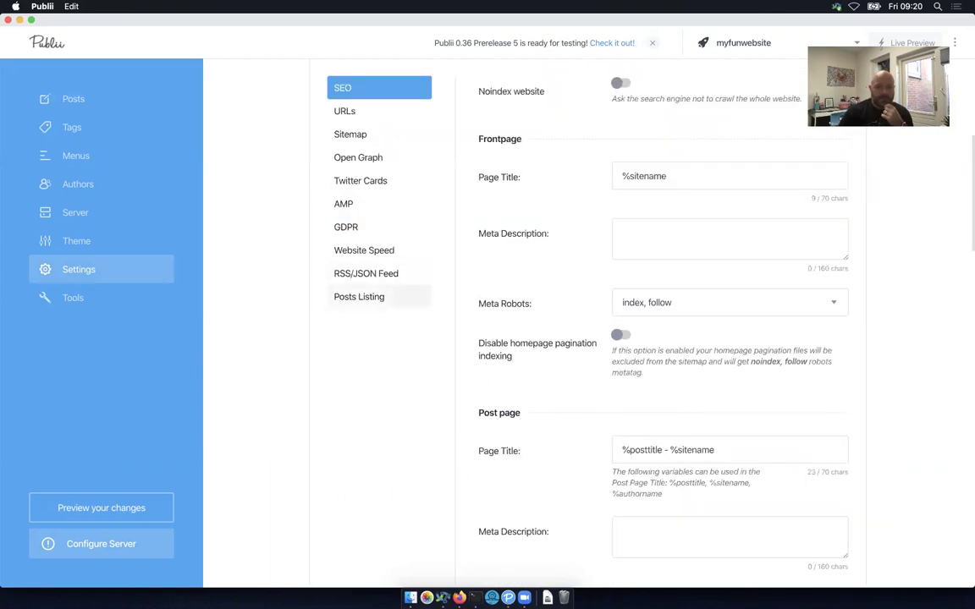
{"action": "scroll", "coordinate": [587, 338], "scroll_direction": "up", "scroll_amount": 2}
{"action": "scroll", "coordinate": [588, 338], "scroll_direction": "down", "scroll_amount": 3}
{"action": "scroll", "coordinate": [587, 339], "scroll_direction": "down", "scroll_amount": 15}
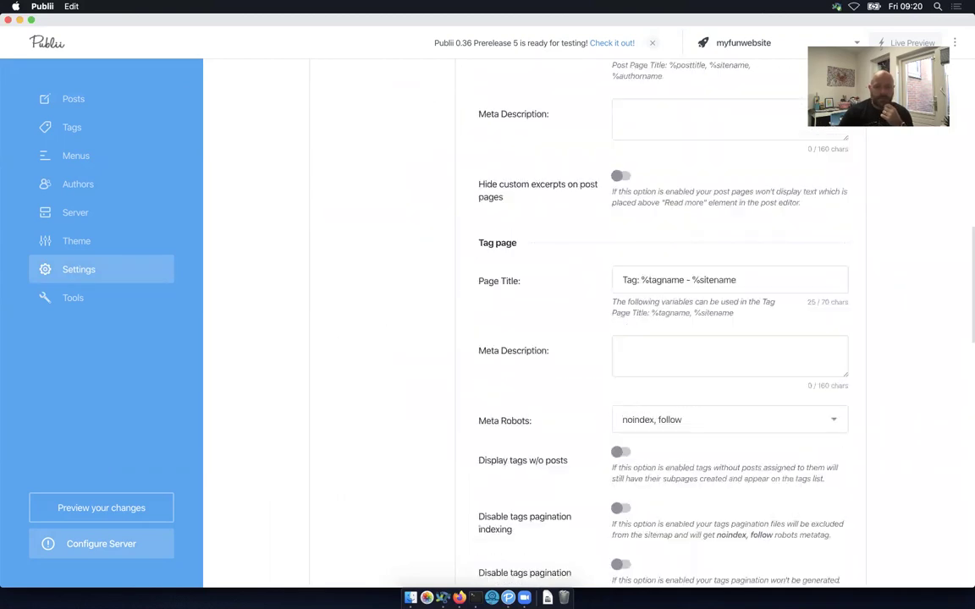
{"action": "scroll", "coordinate": [587, 339], "scroll_direction": "up", "scroll_amount": 5}
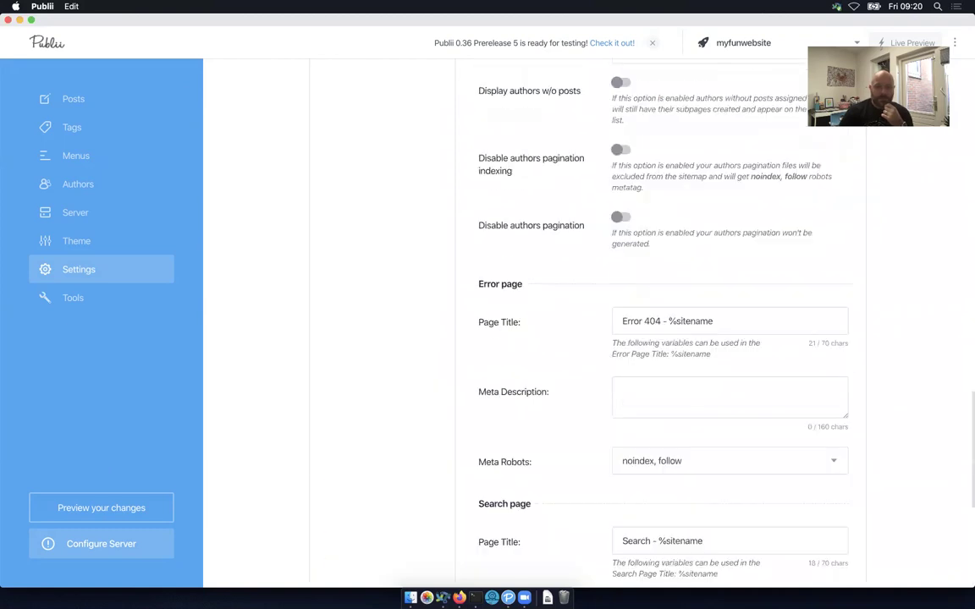
{"action": "scroll", "coordinate": [587, 338], "scroll_direction": "up", "scroll_amount": 20}
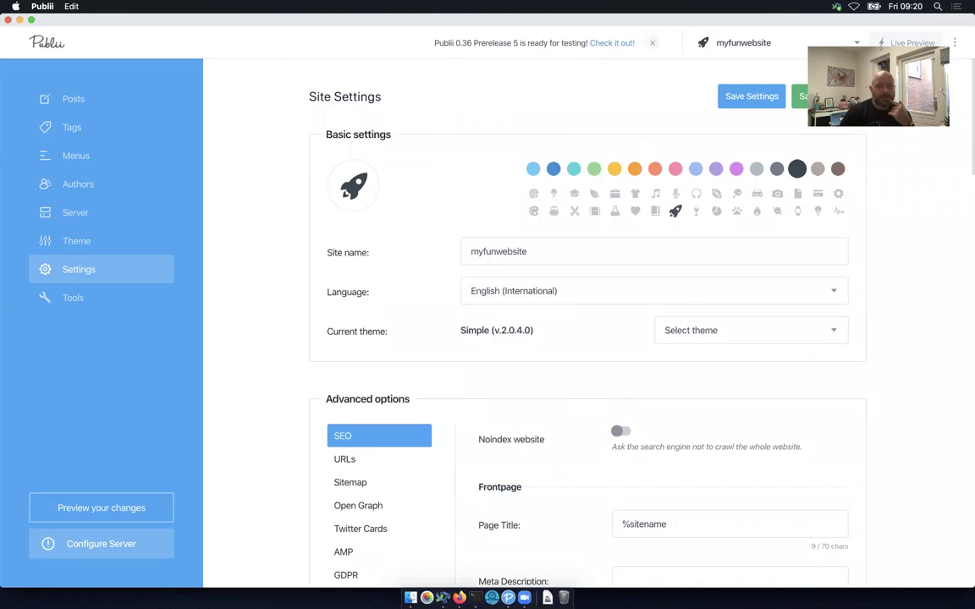
{"action": "scroll", "coordinate": [587, 338], "scroll_direction": "down", "scroll_amount": 2}
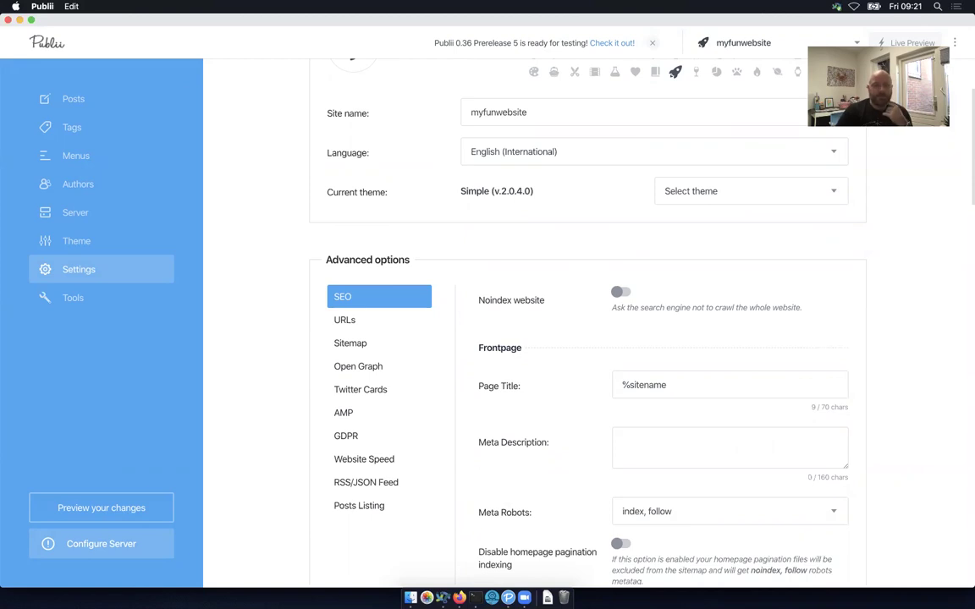
{"action": "scroll", "coordinate": [587, 338], "scroll_direction": "down", "scroll_amount": 3}
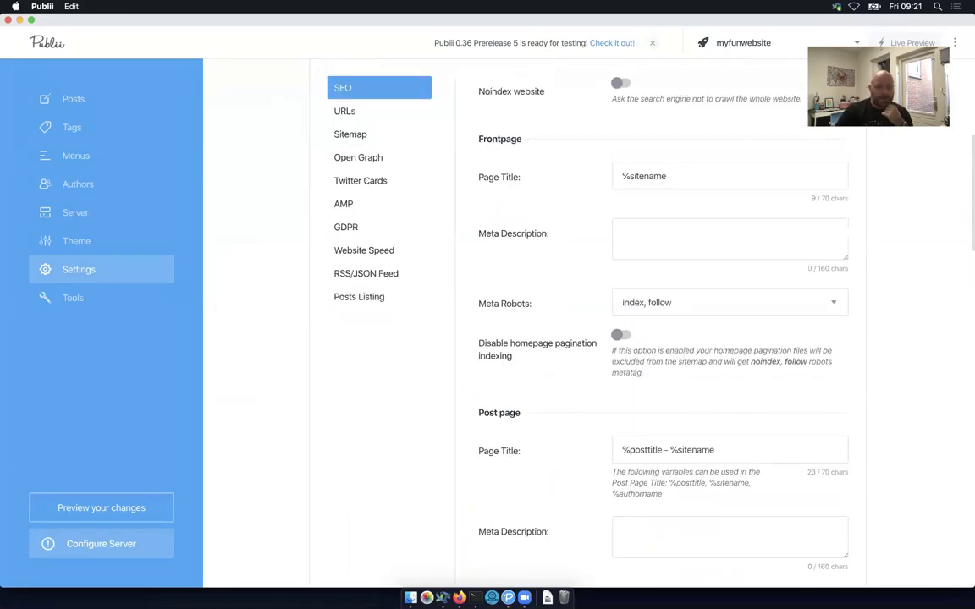
{"action": "scroll", "coordinate": [587, 339], "scroll_direction": "up", "scroll_amount": 2}
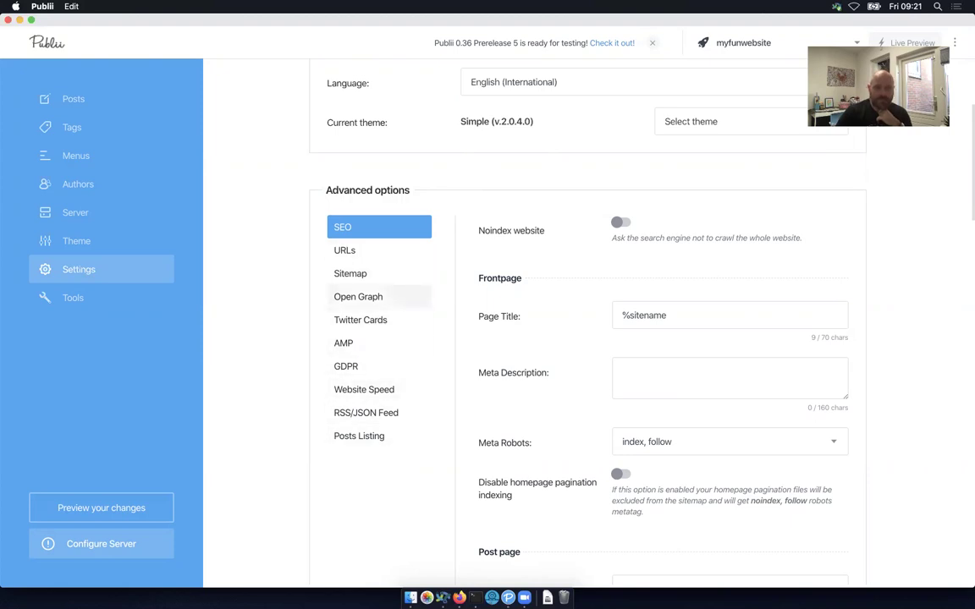
{"action": "scroll", "coordinate": [372, 288], "scroll_direction": "up", "scroll_amount": 5}
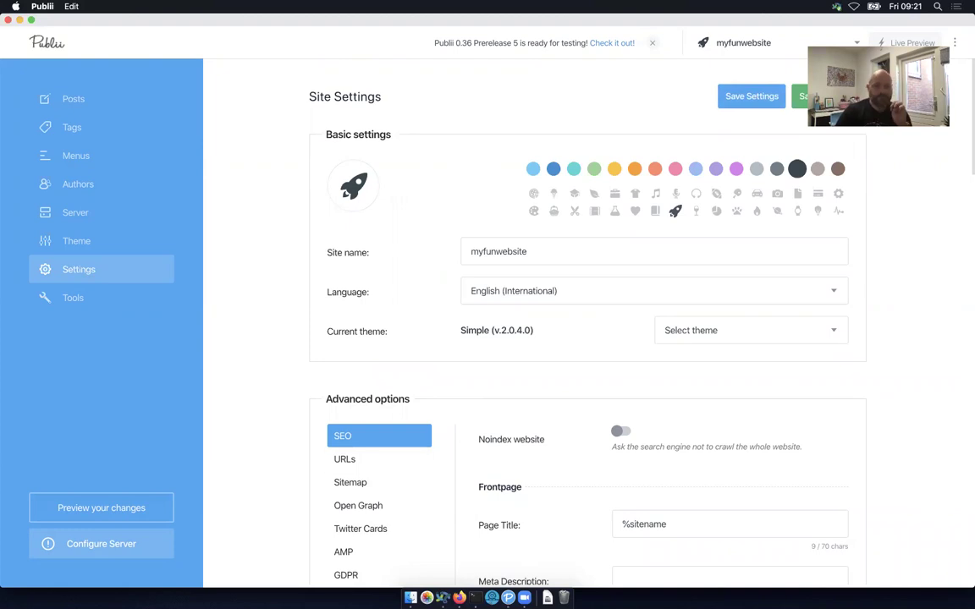
{"action": "scroll", "coordinate": [587, 339], "scroll_direction": "down", "scroll_amount": 6}
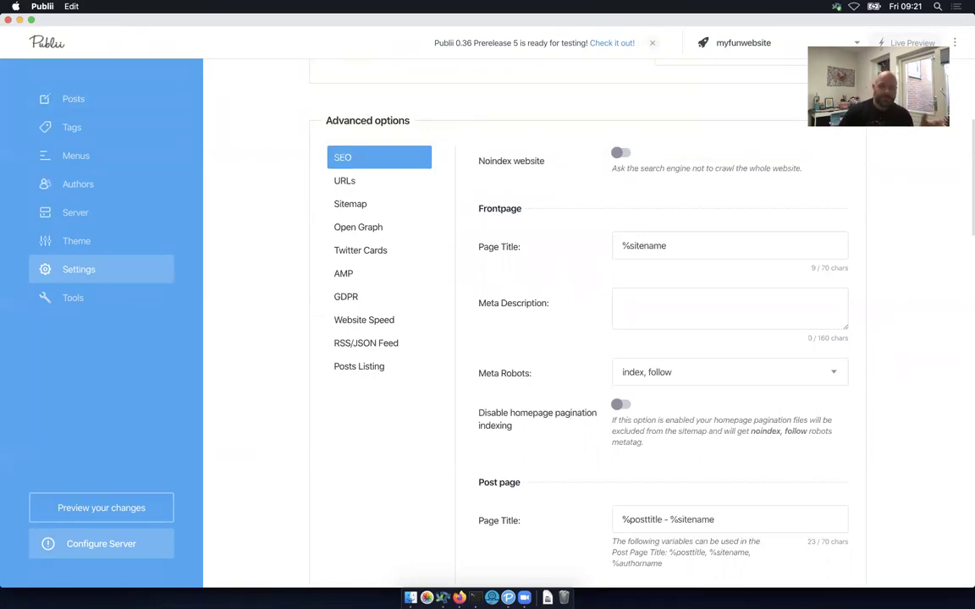
{"action": "left_click", "coordinate": [101, 543]}
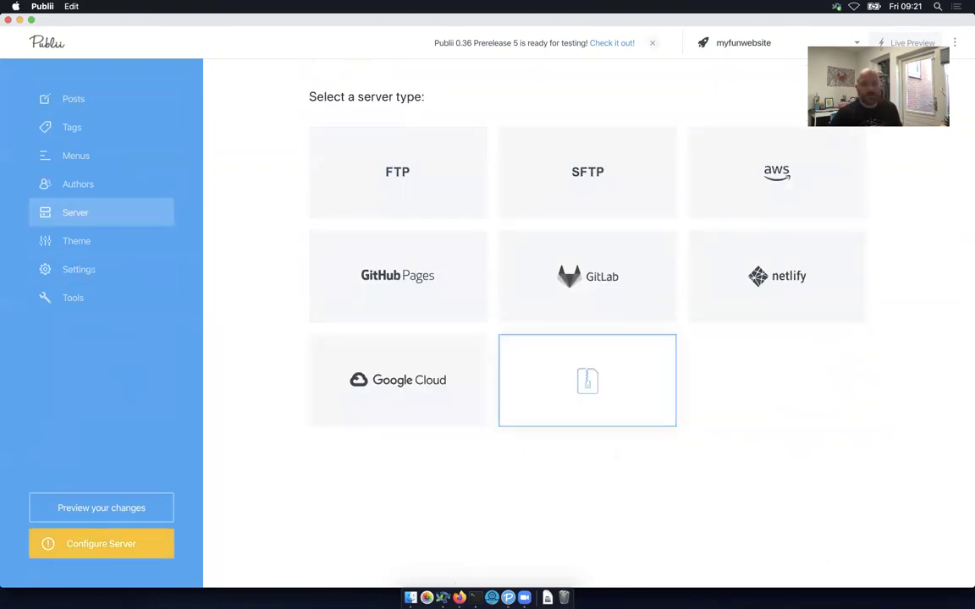
Browse the Installation, Creating Website, Updating and theme-installation docs pages, then return to Publii.
{"action": "key", "text": "super+Tab"}
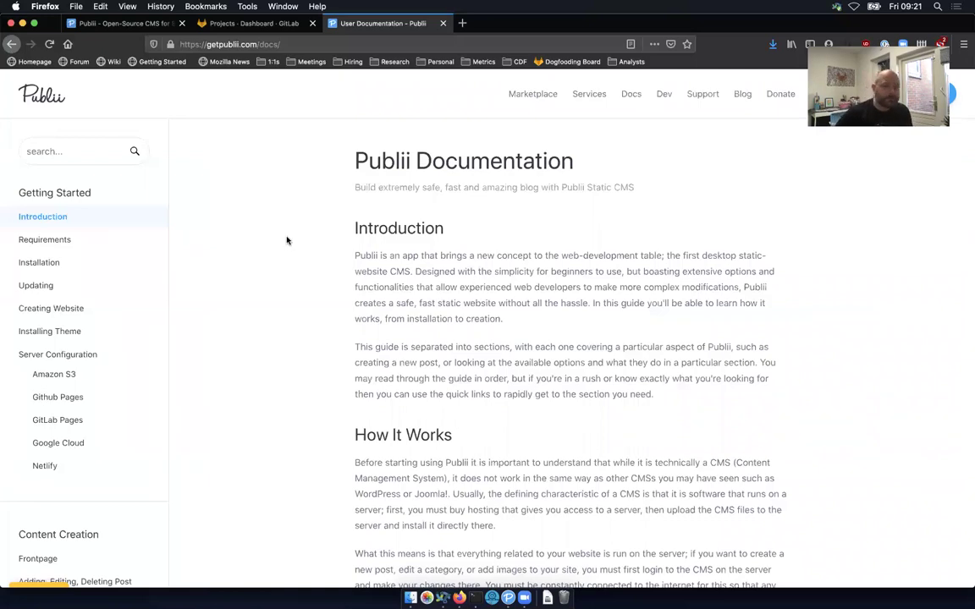
{"action": "left_click", "coordinate": [56, 262]}
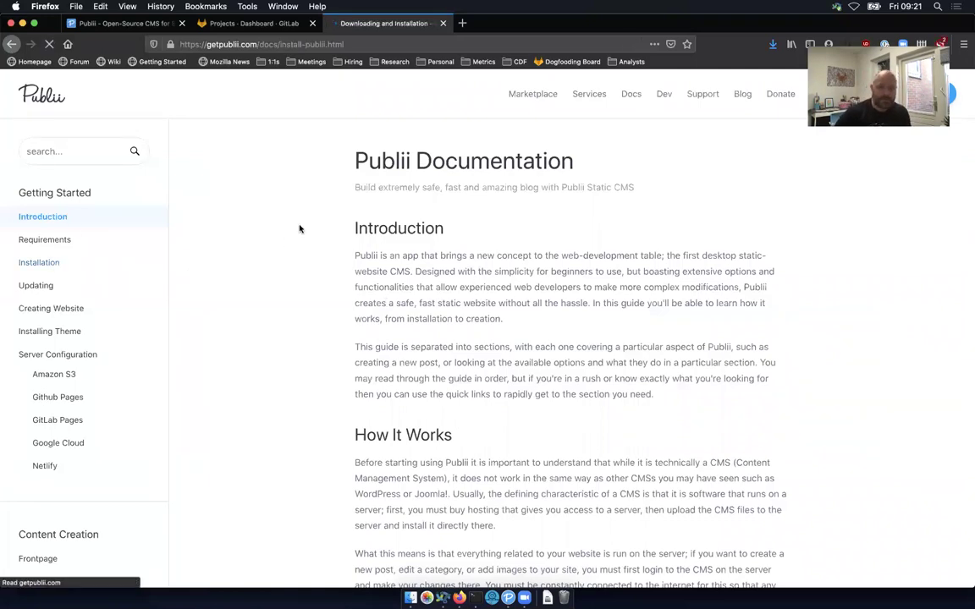
{"action": "left_click", "coordinate": [59, 308]}
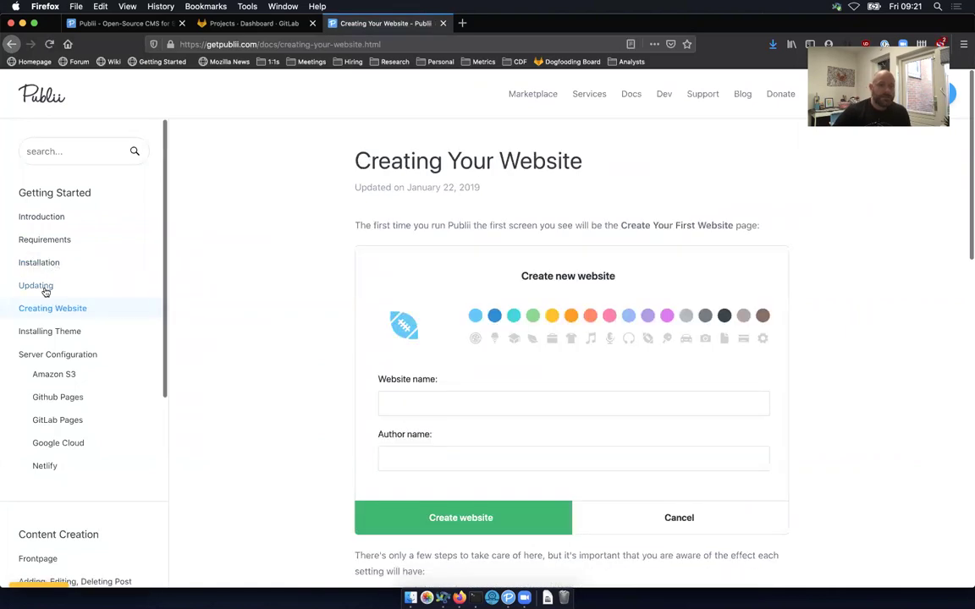
{"action": "left_click", "coordinate": [40, 285]}
{"action": "scroll", "coordinate": [476, 461], "scroll_direction": "down", "scroll_amount": 3}
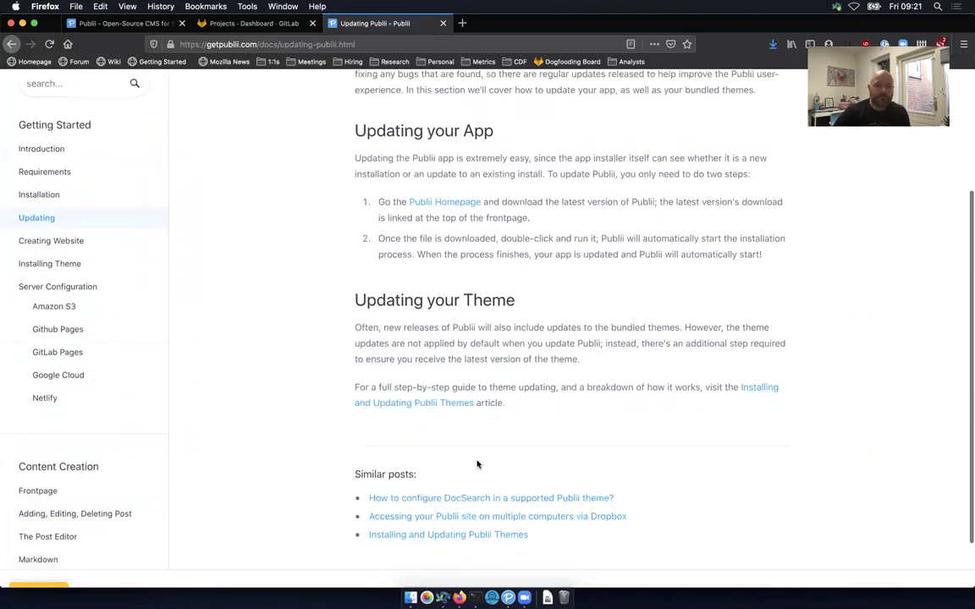
{"action": "scroll", "coordinate": [59, 200], "scroll_direction": "down", "scroll_amount": 2}
{"action": "scroll", "coordinate": [133, 267], "scroll_direction": "up", "scroll_amount": 5}
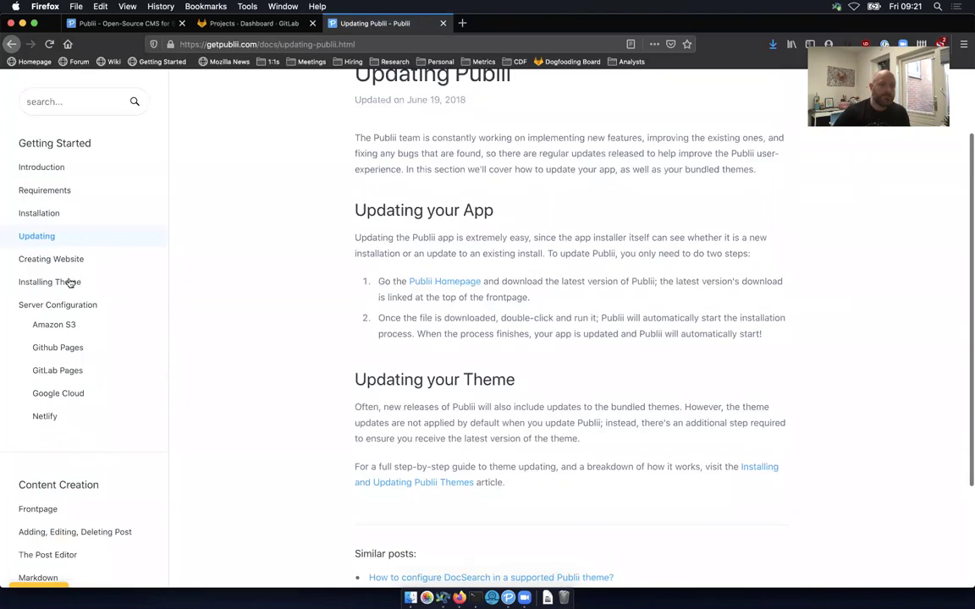
{"action": "left_click", "coordinate": [68, 285]}
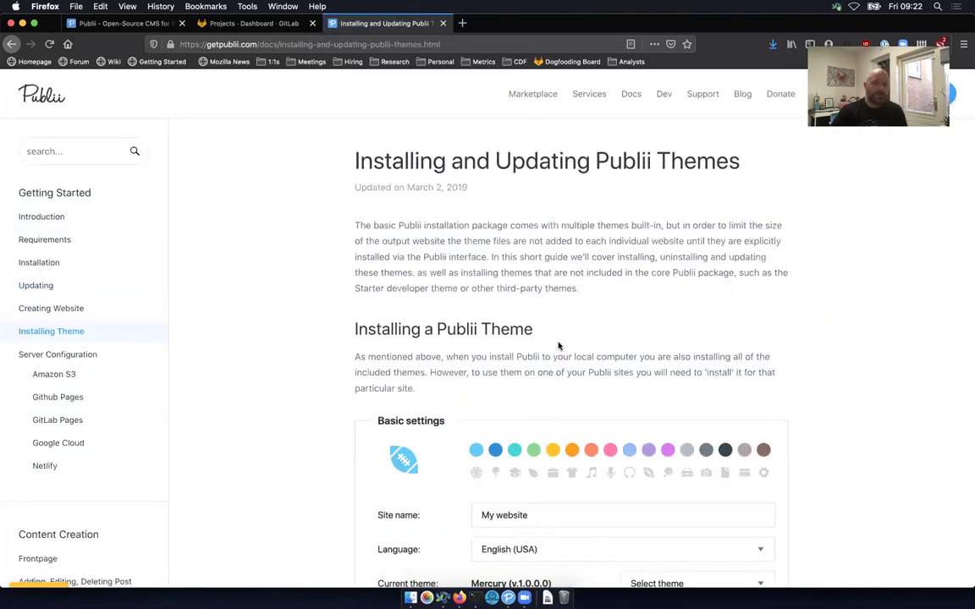
{"action": "key", "text": "super+Tab"}
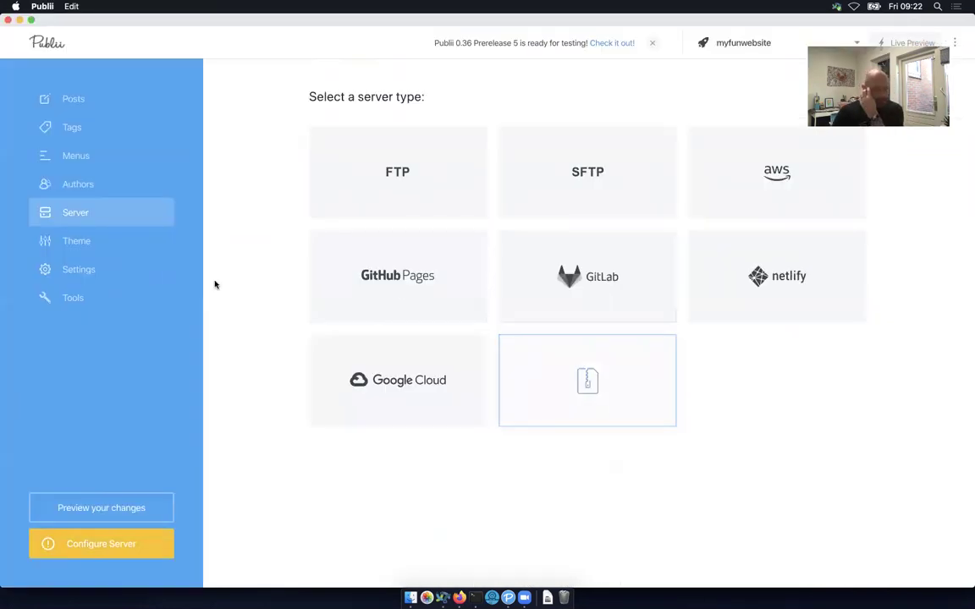
Render a local preview of myfunwebsite, check its author page, then return to the themes docs.
{"action": "left_click", "coordinate": [92, 511]}
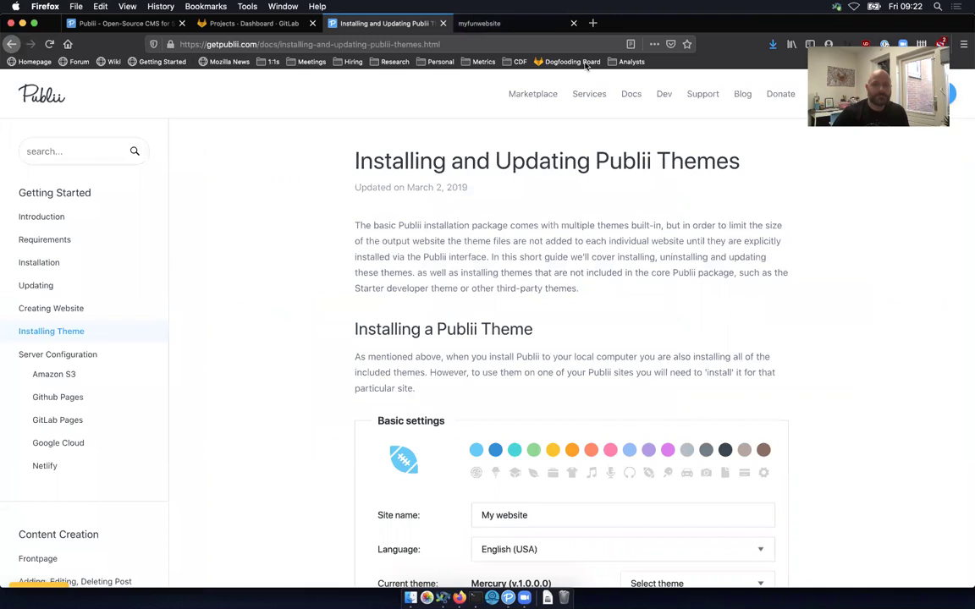
{"action": "key", "text": "ctrl+Tab"}
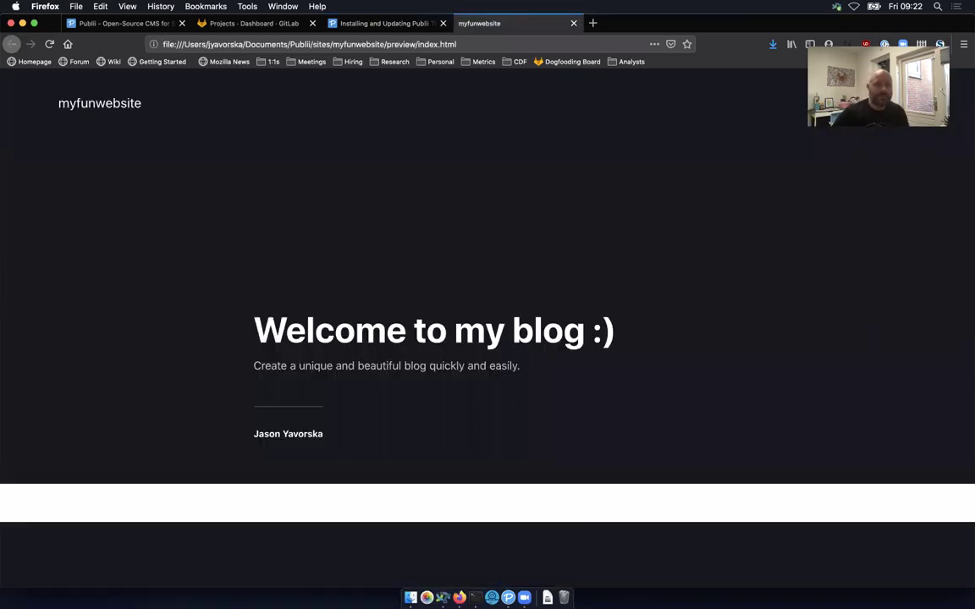
{"action": "left_click", "coordinate": [288, 433]}
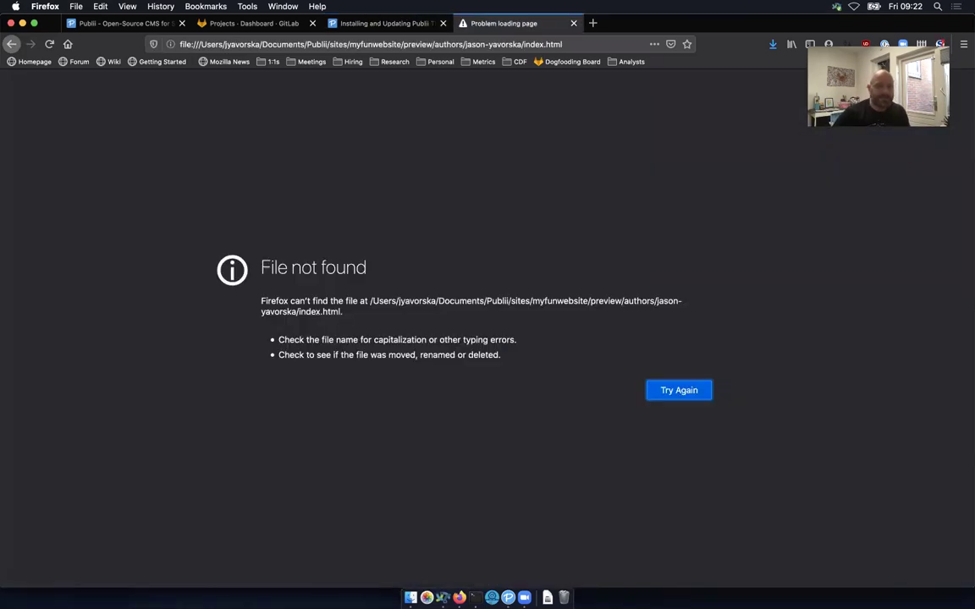
{"action": "left_click", "coordinate": [12, 44]}
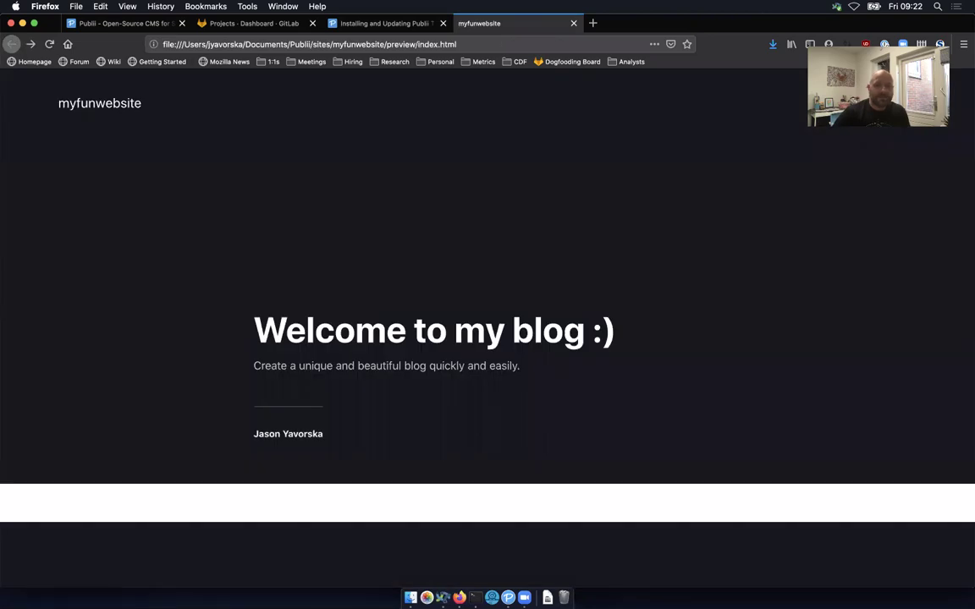
{"action": "key", "text": "ctrl+shift+Tab"}
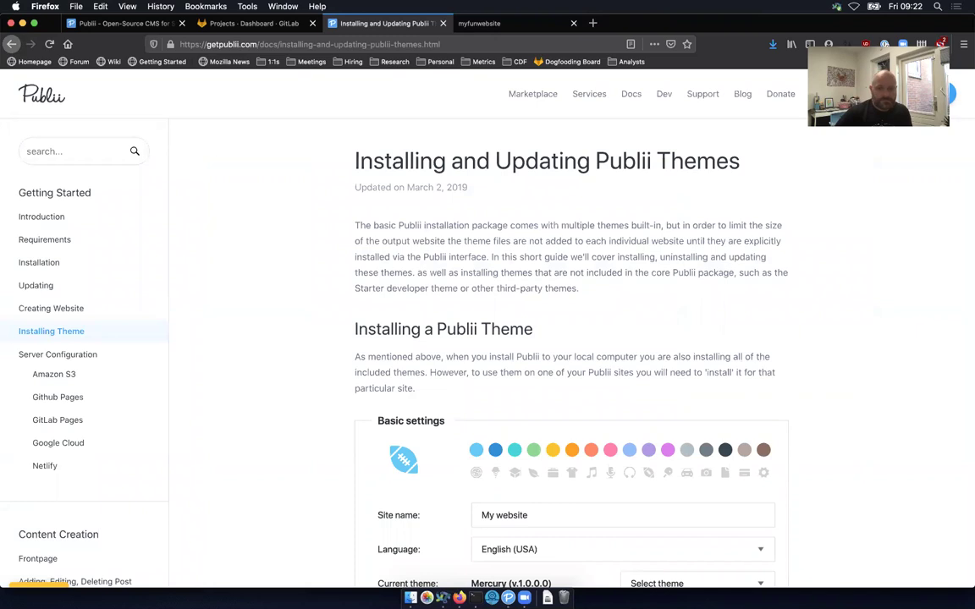
Read the Installing and Updating Publii Themes page to the end, then bring Publii forward.
{"action": "scroll", "coordinate": [572, 338], "scroll_direction": "down", "scroll_amount": 3}
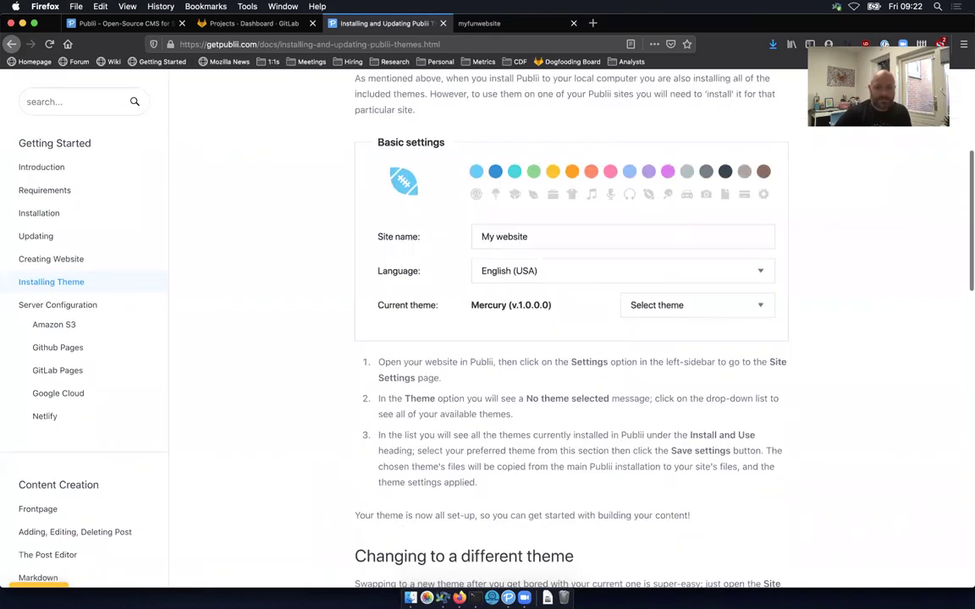
{"action": "scroll", "coordinate": [572, 338], "scroll_direction": "down", "scroll_amount": 6}
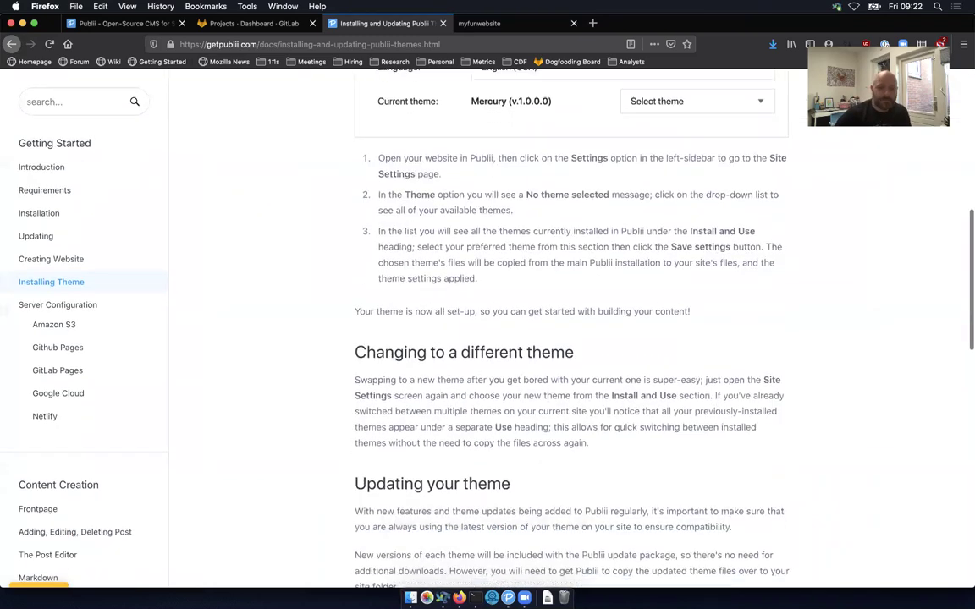
{"action": "scroll", "coordinate": [571, 338], "scroll_direction": "down", "scroll_amount": 5}
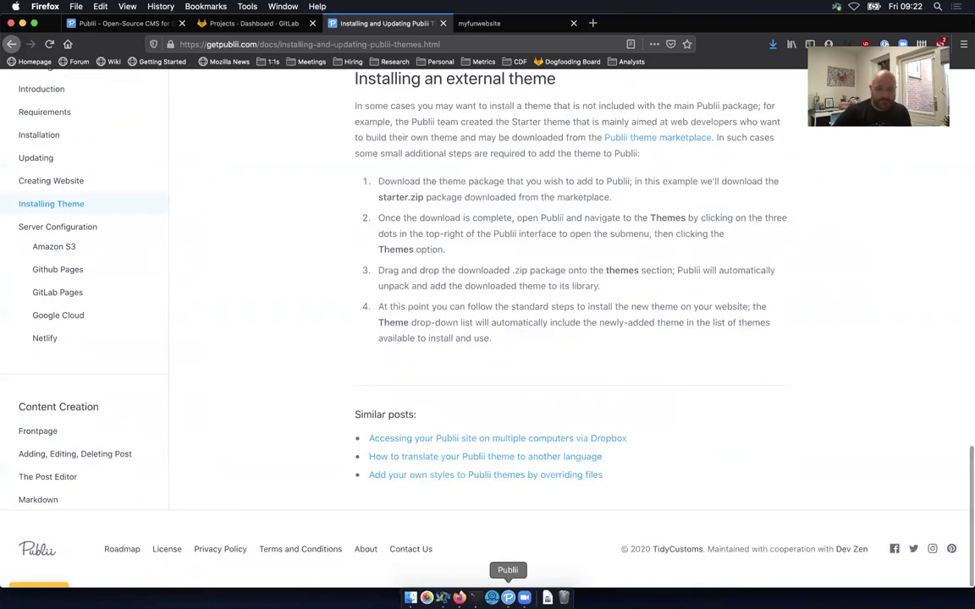
{"action": "left_click", "coordinate": [507, 598]}
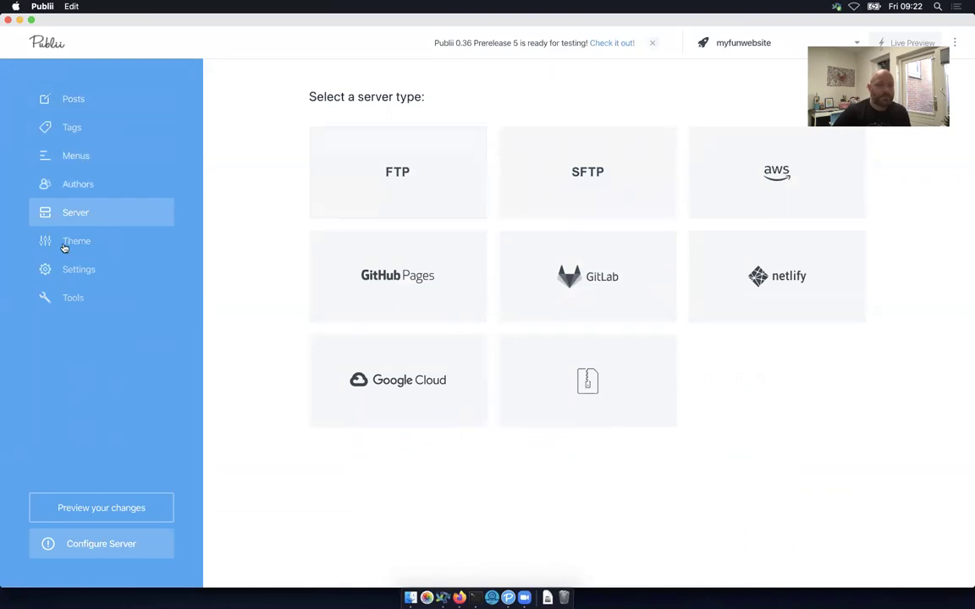
Check the Posts, Tags, Server and Theme Settings screens, then switch back to the themes guide.
{"action": "left_click", "coordinate": [86, 103]}
{"action": "left_click", "coordinate": [71, 129]}
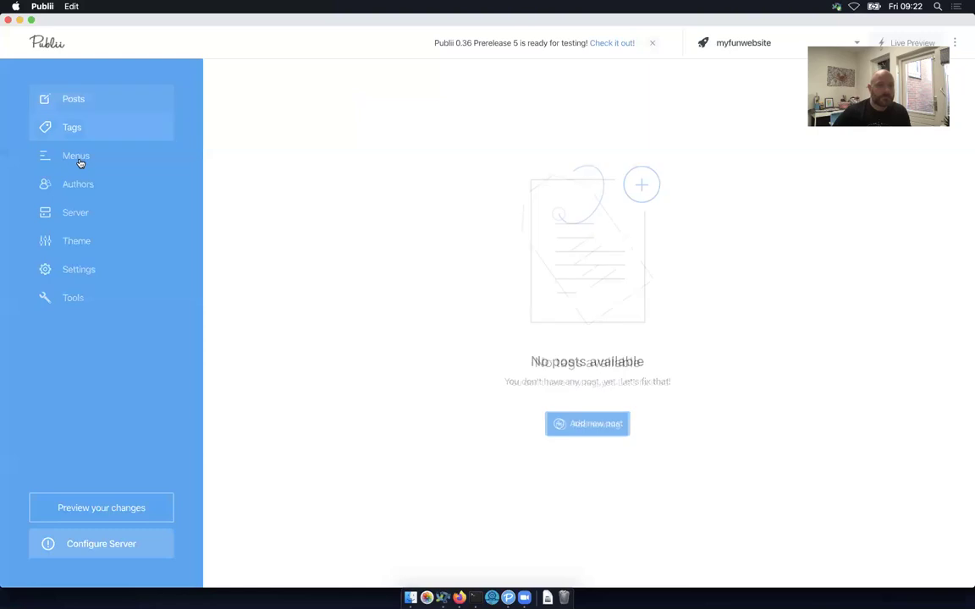
{"action": "left_click", "coordinate": [81, 213]}
{"action": "left_click", "coordinate": [79, 240]}
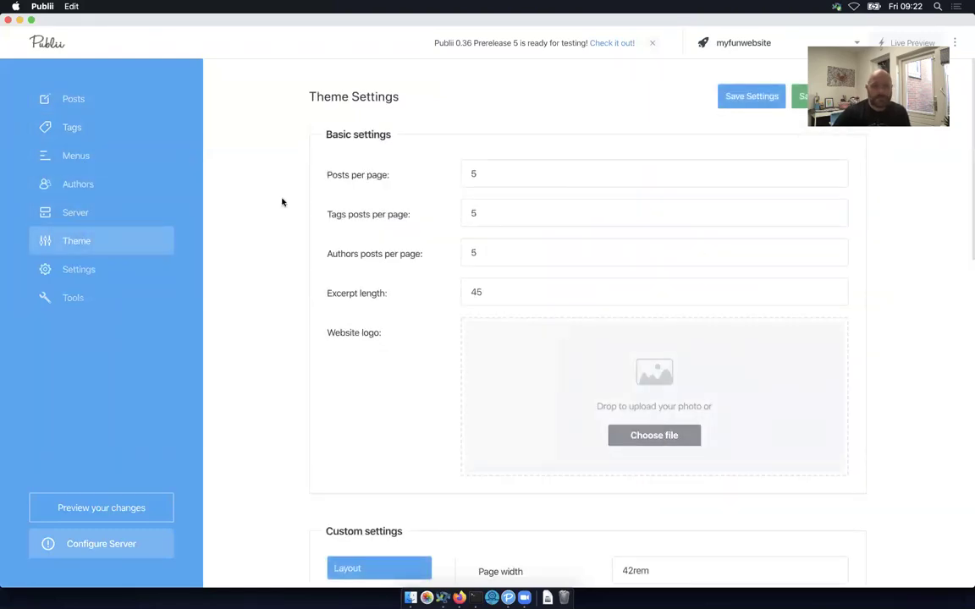
{"action": "scroll", "coordinate": [276, 337], "scroll_direction": "down", "scroll_amount": 5}
{"action": "scroll", "coordinate": [277, 337], "scroll_direction": "up", "scroll_amount": 4}
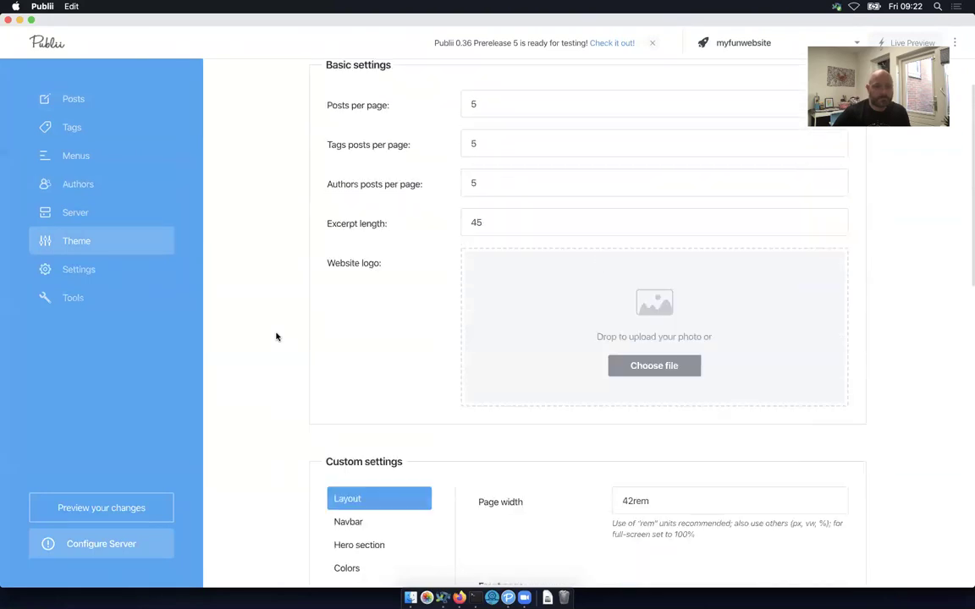
{"action": "scroll", "coordinate": [276, 336], "scroll_direction": "up", "scroll_amount": 2}
{"action": "left_click", "coordinate": [111, 218]}
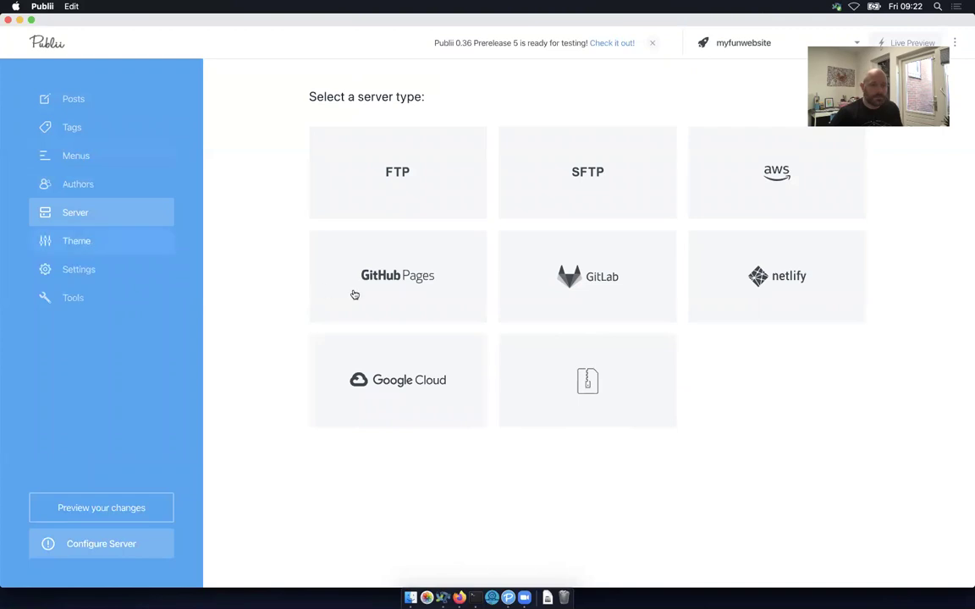
{"action": "key", "text": "super+Tab"}
{"action": "scroll", "coordinate": [609, 440], "scroll_direction": "up", "scroll_amount": 10}
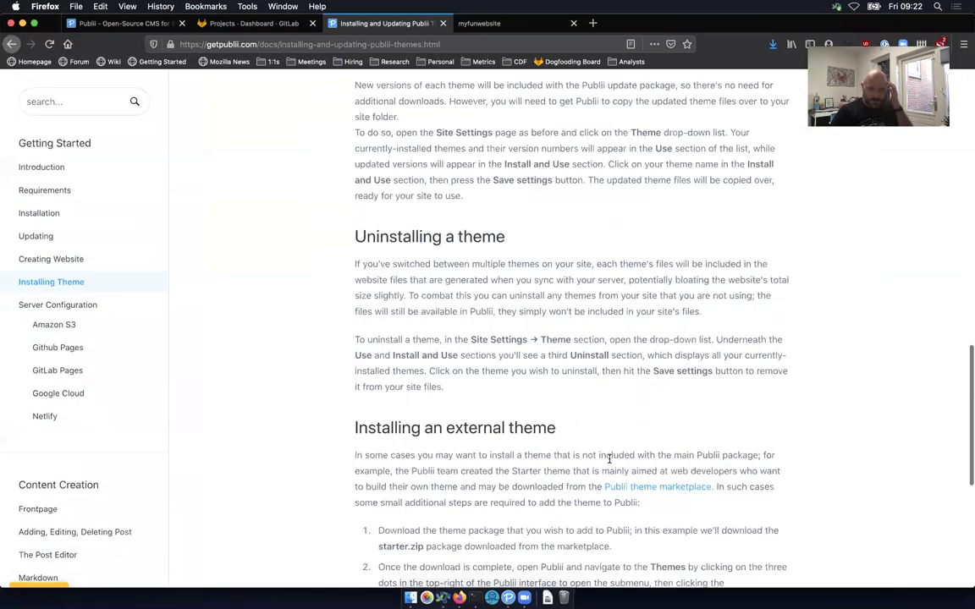
{"action": "scroll", "coordinate": [596, 460], "scroll_direction": "up", "scroll_amount": 10}
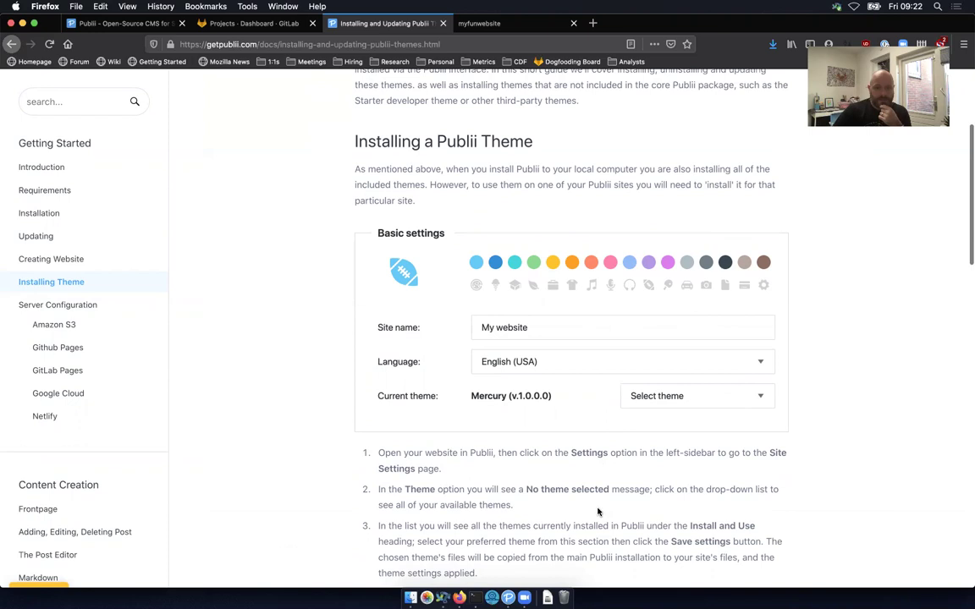
Confirm in Settings that the current theme is Simple v.2.0.4.0, closing the theme list unchanged.
{"action": "scroll", "coordinate": [597, 511], "scroll_direction": "down", "scroll_amount": 2}
{"action": "key", "text": "super+Tab"}
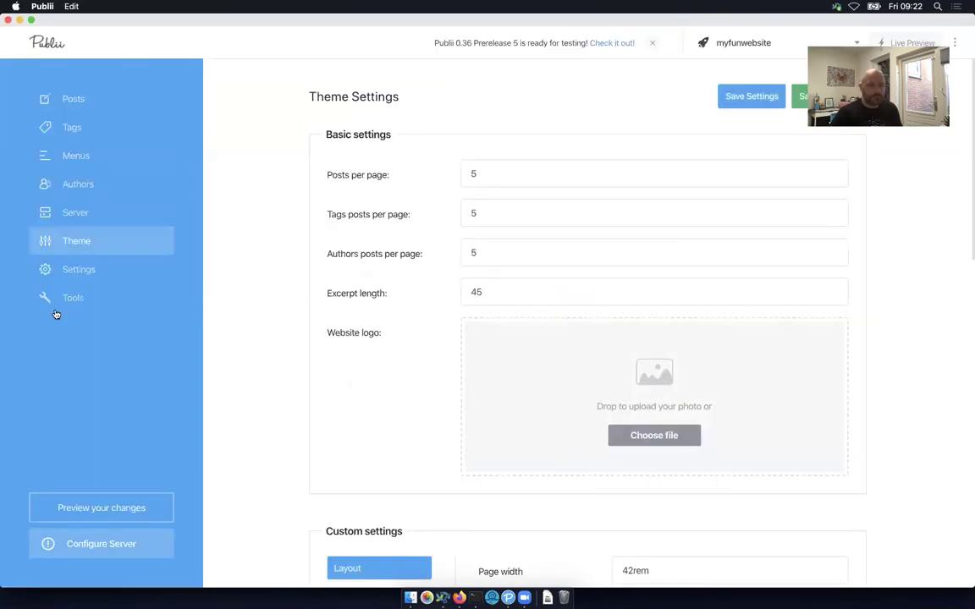
{"action": "left_click", "coordinate": [126, 290]}
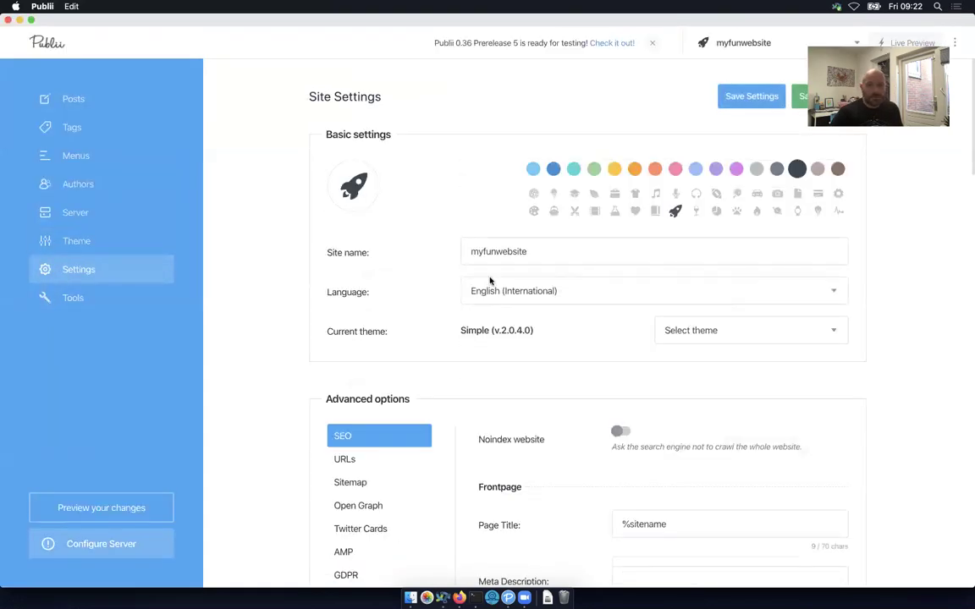
{"action": "left_click", "coordinate": [716, 332]}
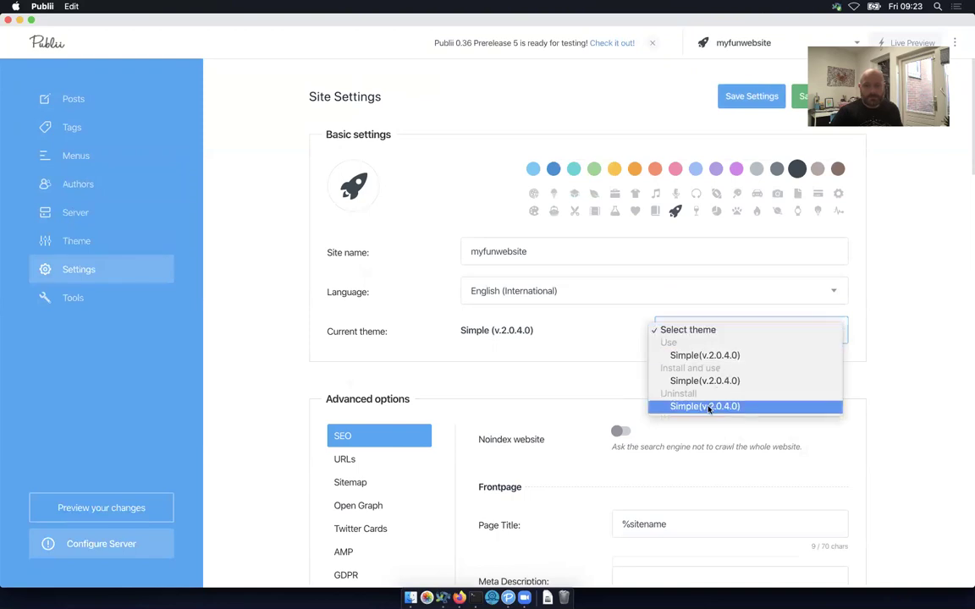
{"action": "left_click", "coordinate": [552, 339]}
Compare the Firefox theme docs against Publii's site settings, ending on the docs.
{"action": "key", "text": "super+Tab"}
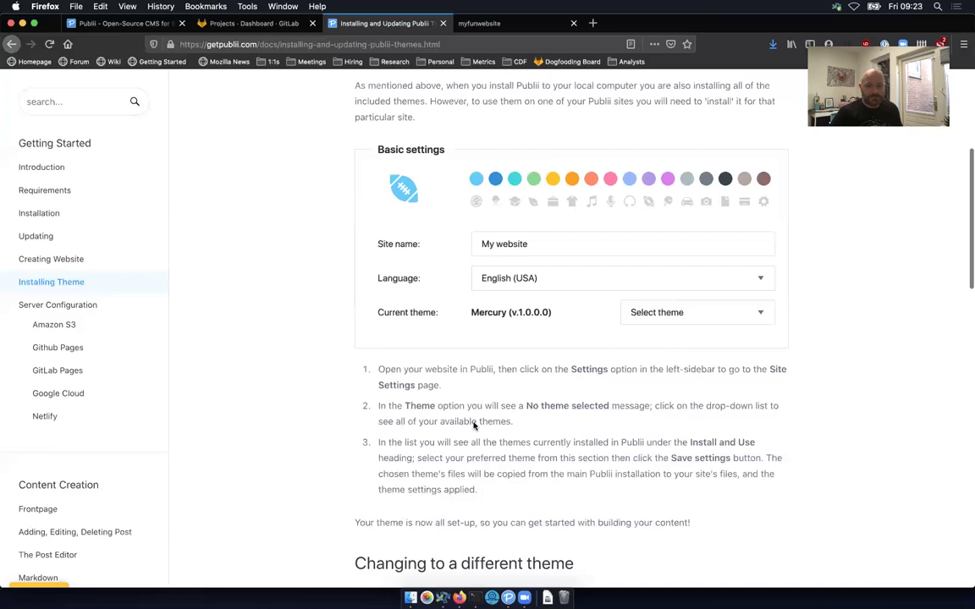
{"action": "scroll", "coordinate": [519, 508], "scroll_direction": "down", "scroll_amount": 5}
{"action": "scroll", "coordinate": [520, 474], "scroll_direction": "down", "scroll_amount": 4}
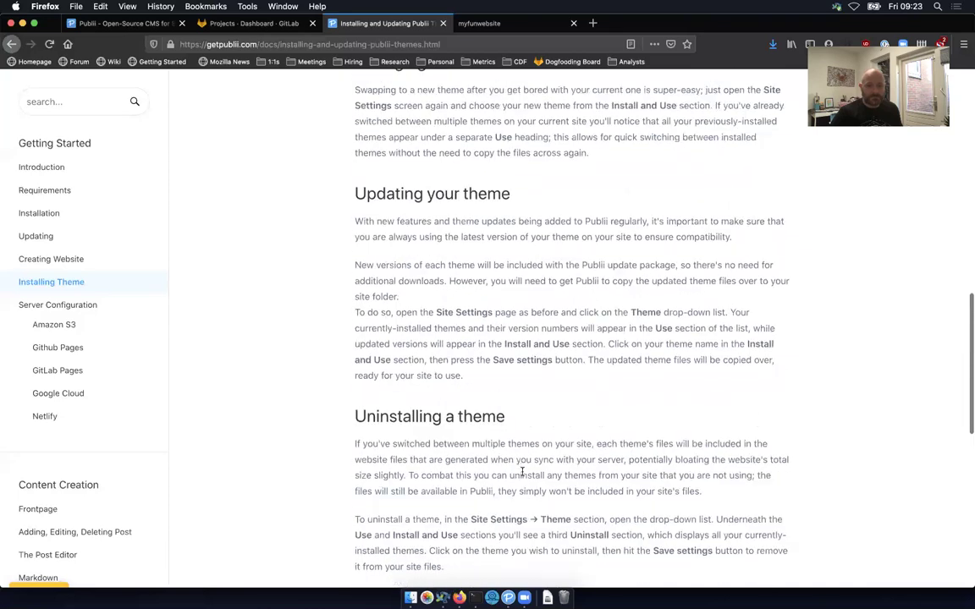
{"action": "scroll", "coordinate": [531, 458], "scroll_direction": "up", "scroll_amount": 10}
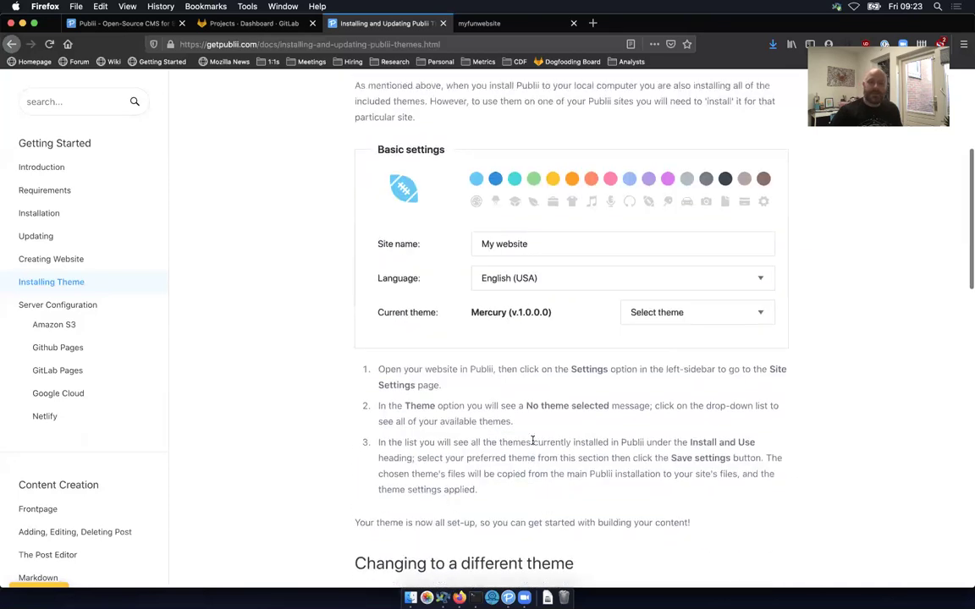
{"action": "key", "text": "super+Tab"}
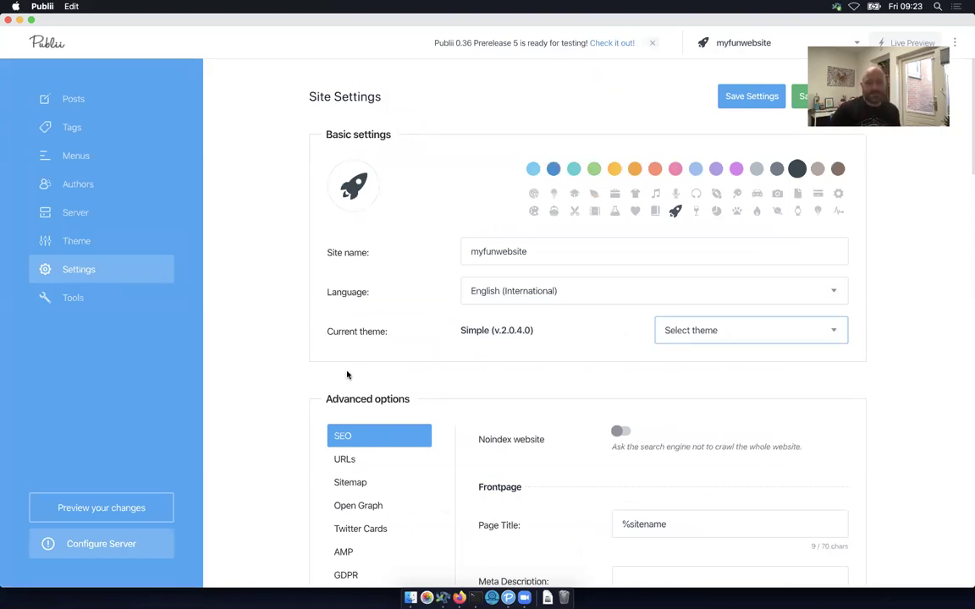
{"action": "scroll", "coordinate": [335, 457], "scroll_direction": "down", "scroll_amount": 3}
{"action": "scroll", "coordinate": [335, 458], "scroll_direction": "up", "scroll_amount": 3}
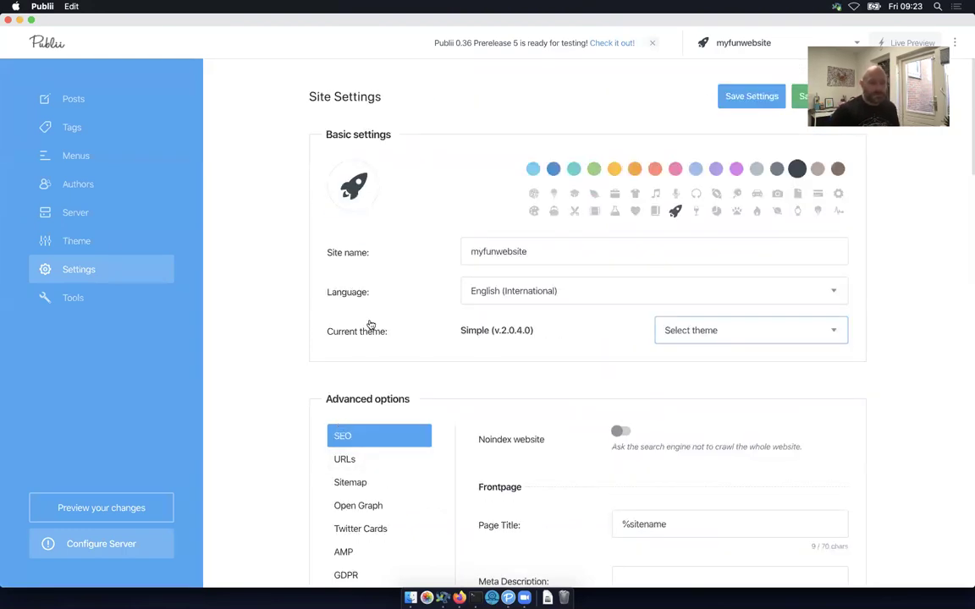
{"action": "key", "text": "super+Tab"}
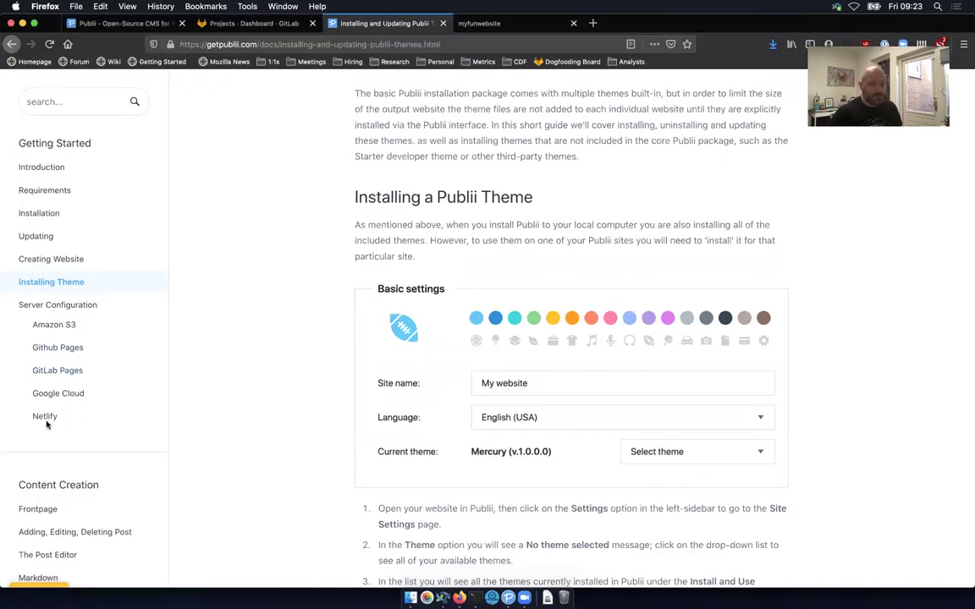
{"action": "left_click", "coordinate": [52, 369]}
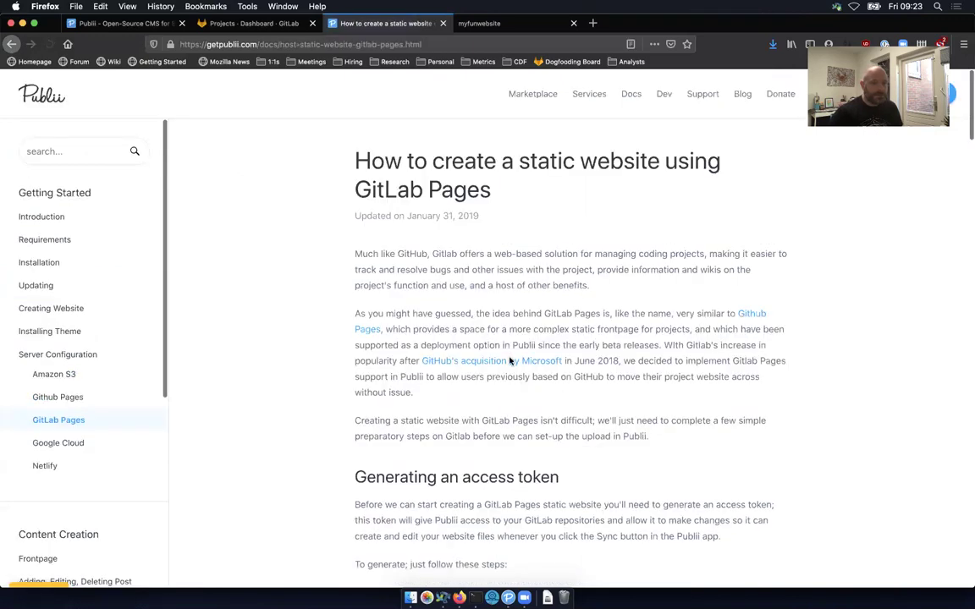
{"action": "scroll", "coordinate": [653, 333], "scroll_direction": "down", "scroll_amount": 5}
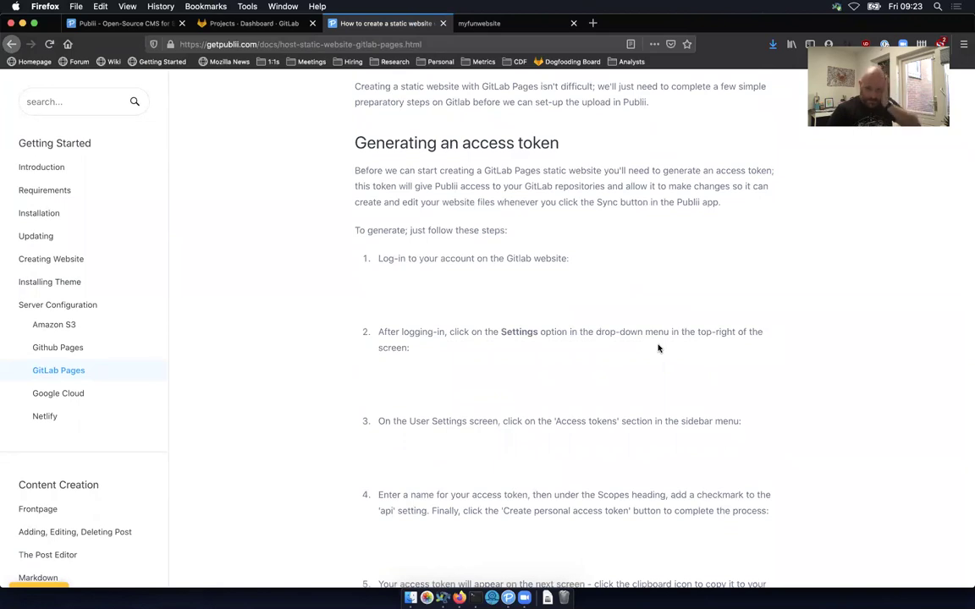
{"action": "scroll", "coordinate": [651, 347], "scroll_direction": "down", "scroll_amount": 2}
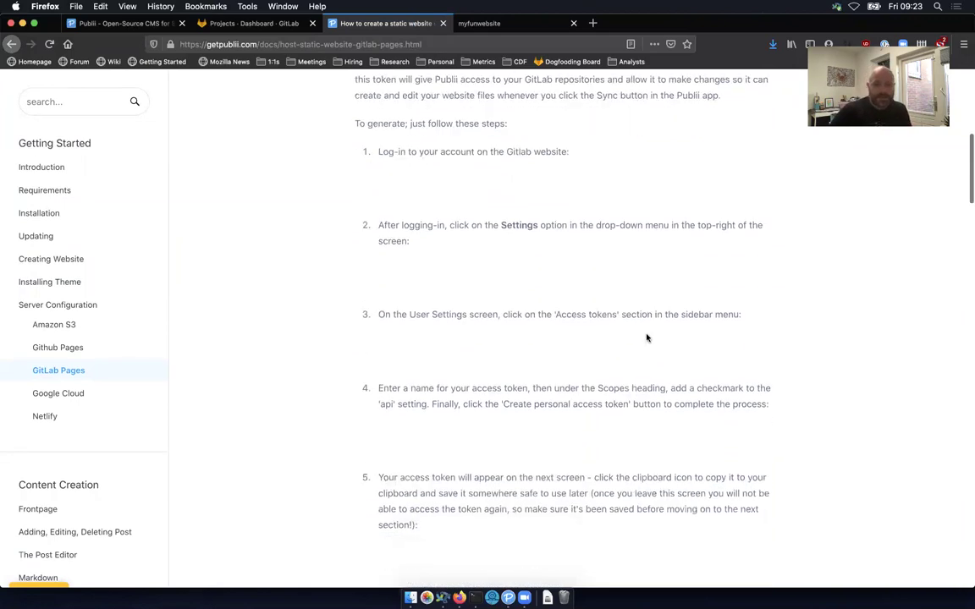
{"action": "scroll", "coordinate": [579, 322], "scroll_direction": "down", "scroll_amount": 2}
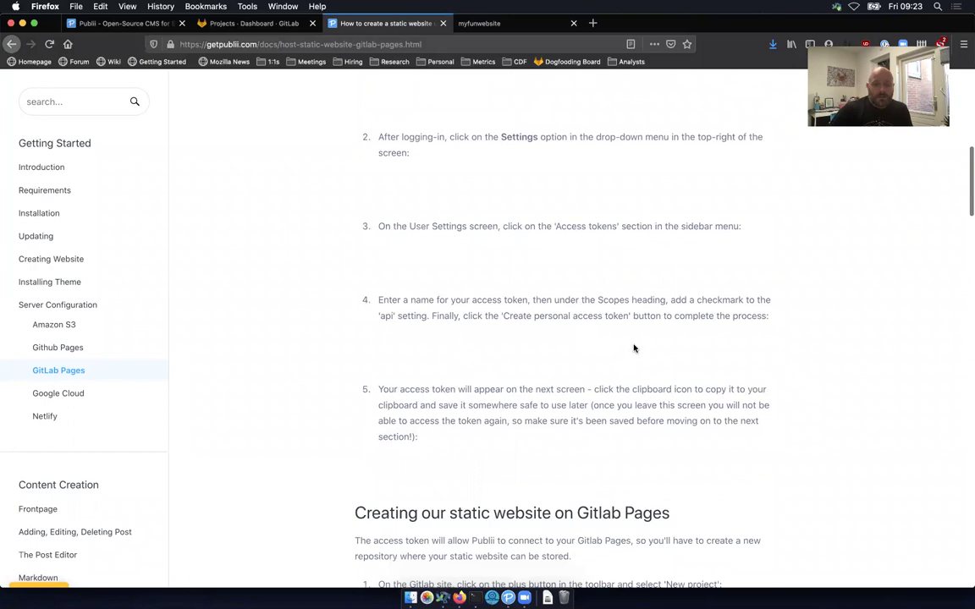
{"action": "scroll", "coordinate": [635, 348], "scroll_direction": "down", "scroll_amount": 6}
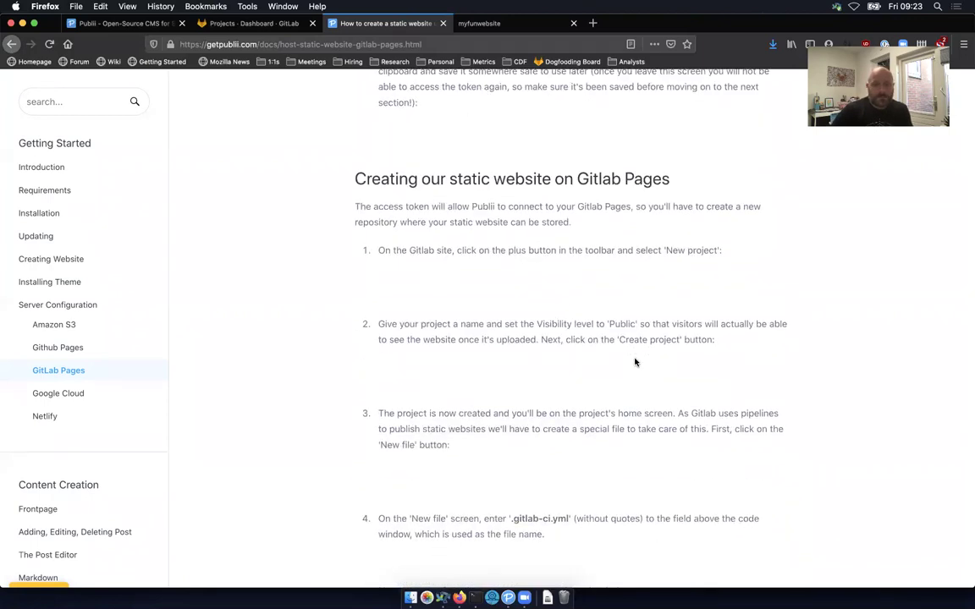
{"action": "scroll", "coordinate": [635, 363], "scroll_direction": "down", "scroll_amount": 4}
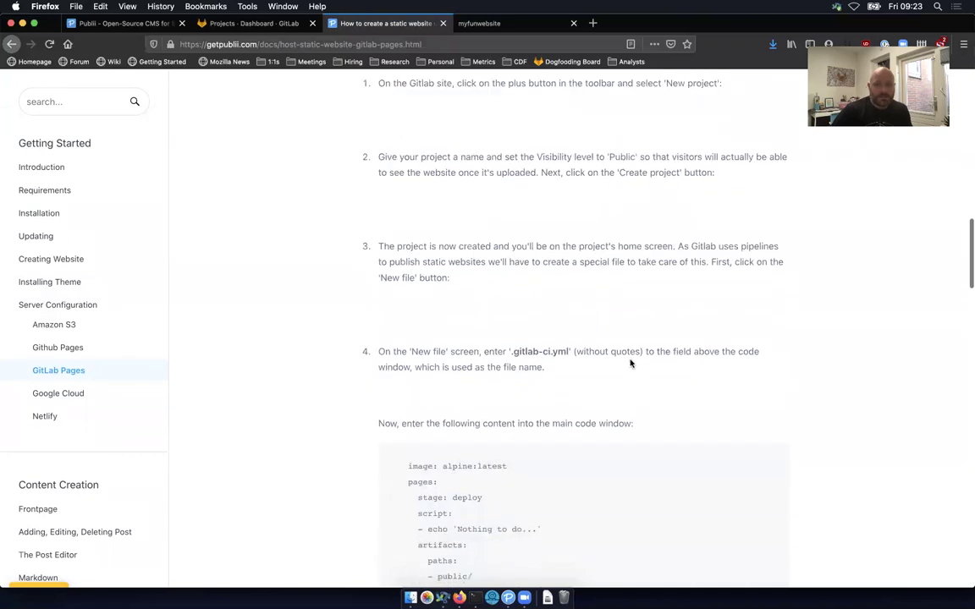
{"action": "scroll", "coordinate": [633, 359], "scroll_direction": "up", "scroll_amount": 4}
{"action": "scroll", "coordinate": [634, 359], "scroll_direction": "down", "scroll_amount": 3}
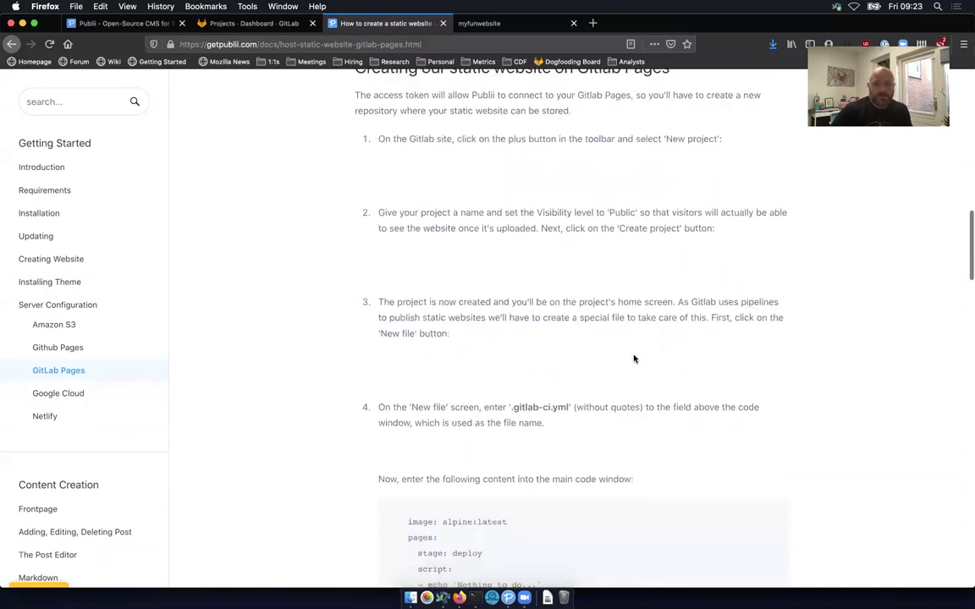
{"action": "scroll", "coordinate": [635, 352], "scroll_direction": "down", "scroll_amount": 3}
{"action": "scroll", "coordinate": [667, 358], "scroll_direction": "up", "scroll_amount": 9}
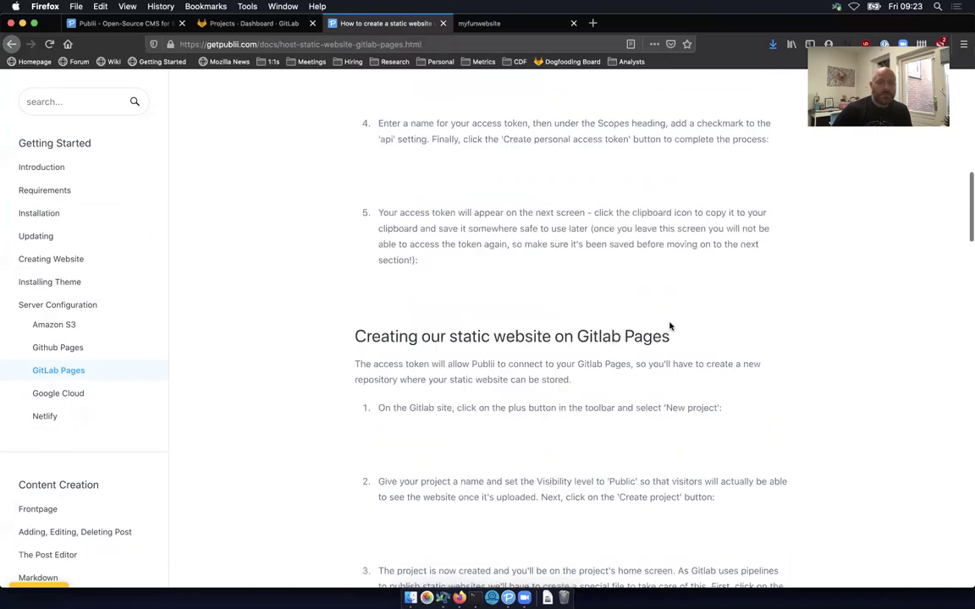
{"action": "scroll", "coordinate": [669, 326], "scroll_direction": "up", "scroll_amount": 7}
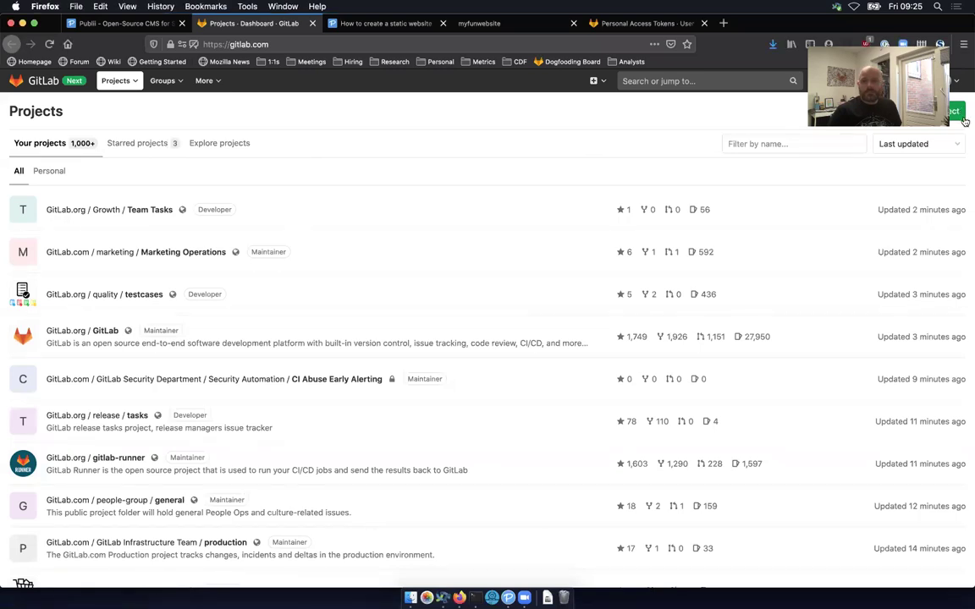
Open GitLab's New project form and read step 2 of the GitLab Pages setup guide.
{"action": "left_click", "coordinate": [964, 115]}
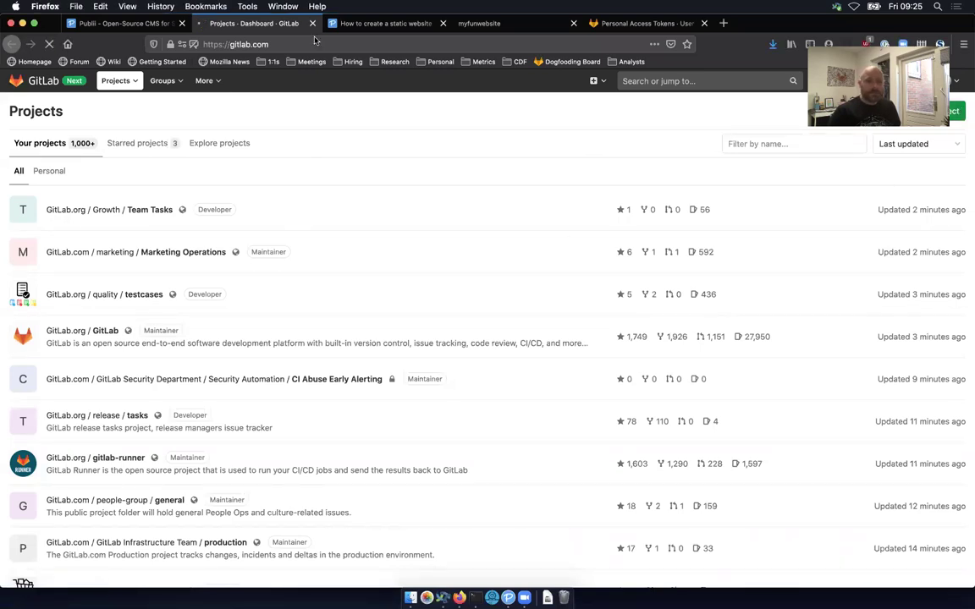
{"action": "key", "text": "ctrl+Tab"}
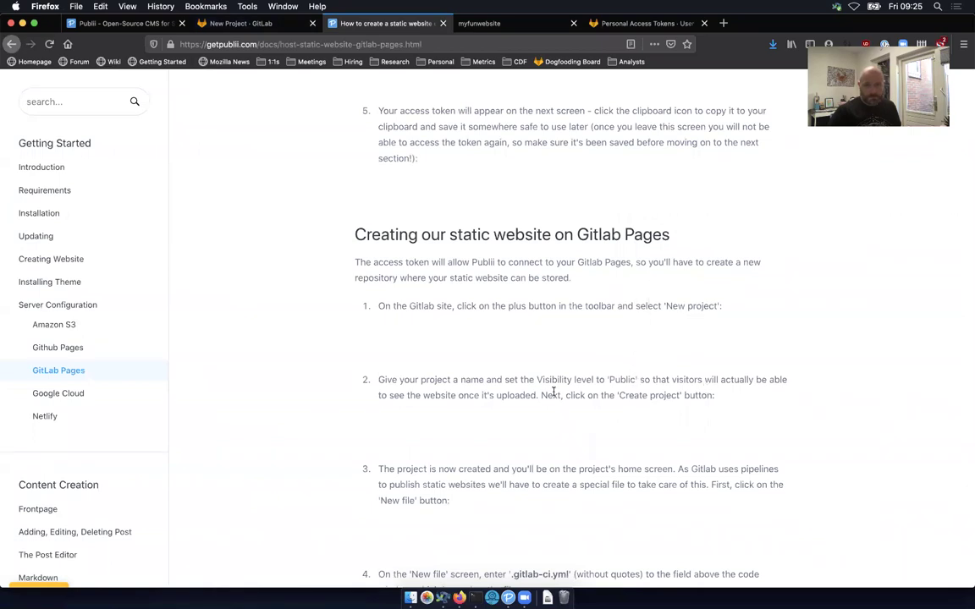
{"action": "scroll", "coordinate": [554, 397], "scroll_direction": "down", "scroll_amount": 2}
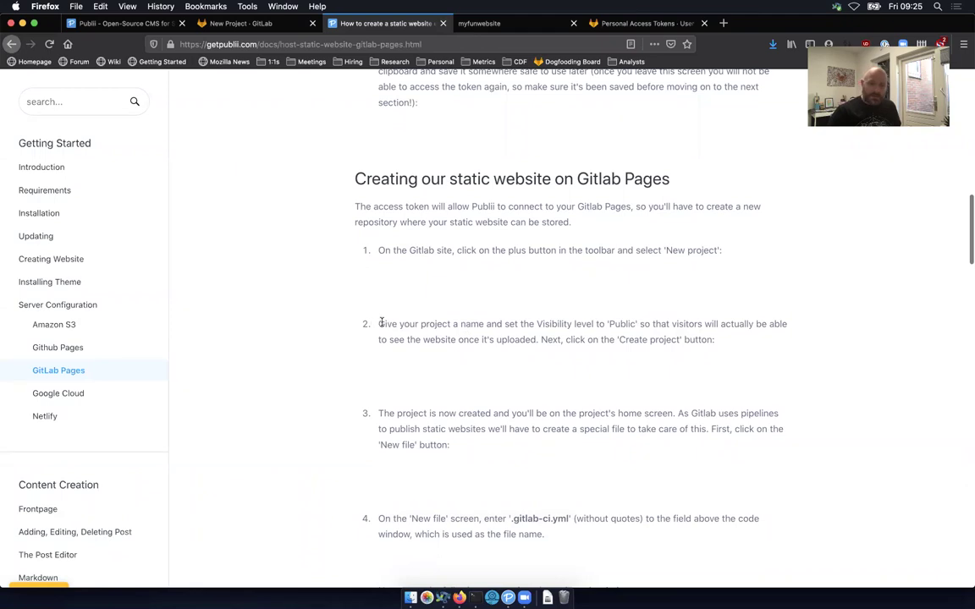
{"action": "left_click_drag", "start_coordinate": [381, 322], "coordinate": [764, 339]}
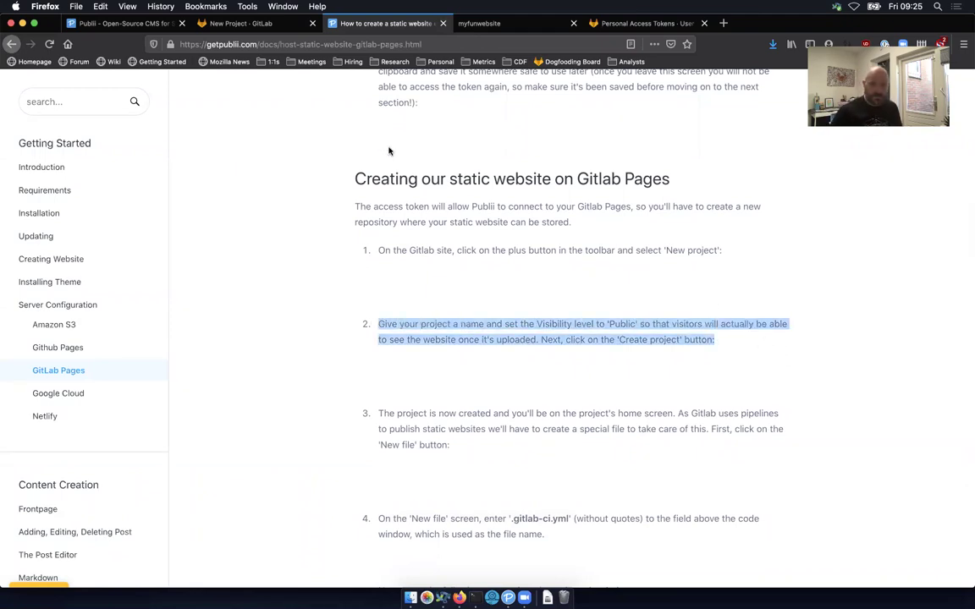
{"action": "left_click", "coordinate": [597, 291]}
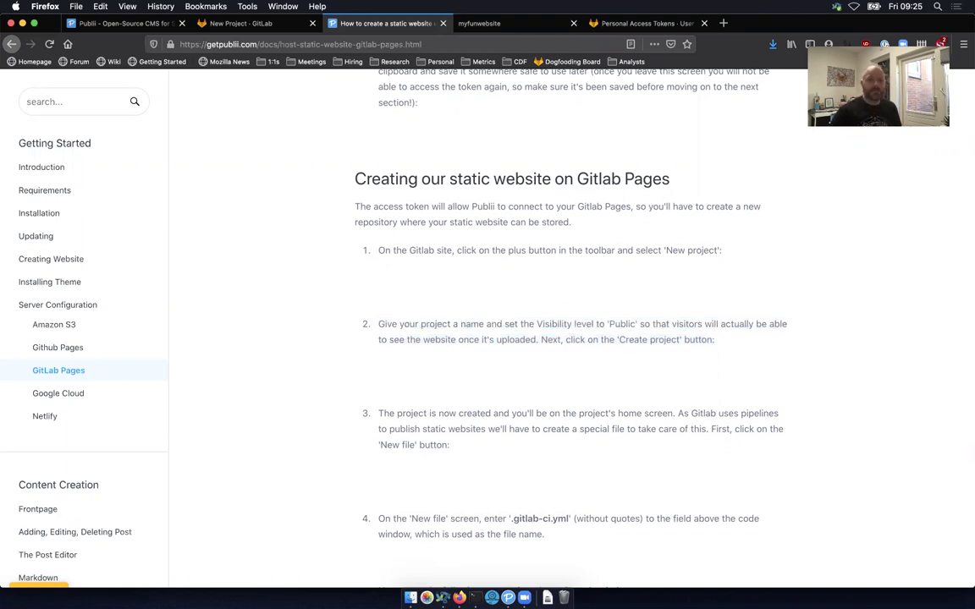
{"action": "key", "text": "ctrl+Tab"}
{"action": "key", "text": "ctrl+shift+Tab"}
{"action": "key", "text": "ctrl+shift+Tab"}
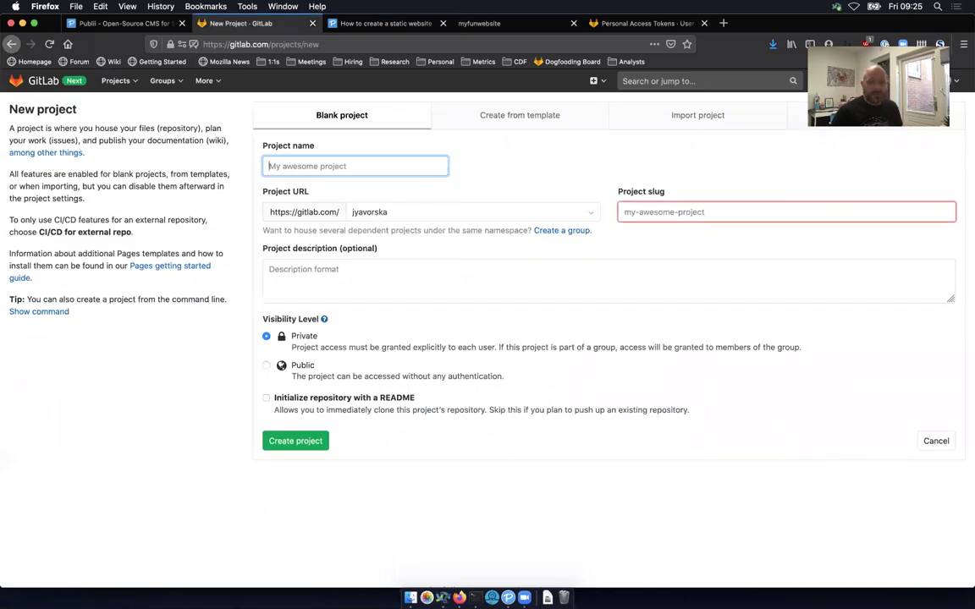
Name the GitLab project 'myfunwebsite', set its visibility to Public, and create it.
{"action": "type", "text": "ssi"}
{"action": "key", "text": "BackSpace"}
{"action": "key", "text": "BackSpace"}
{"action": "key", "text": "BackSpace"}
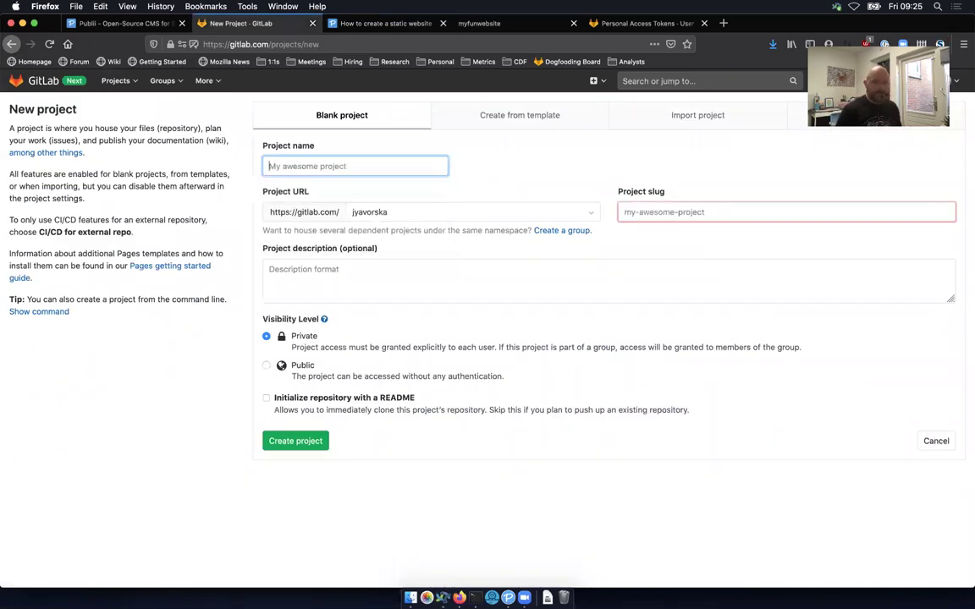
{"action": "type", "text": "myfun"}
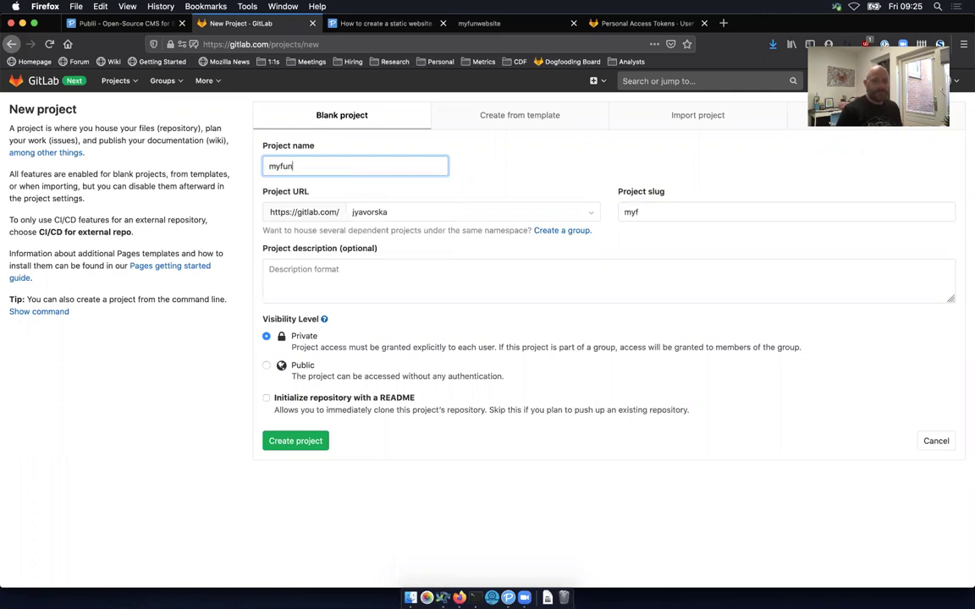
{"action": "type", "text": "website"}
{"action": "key", "text": "Tab"}
{"action": "key", "text": "Tab"}
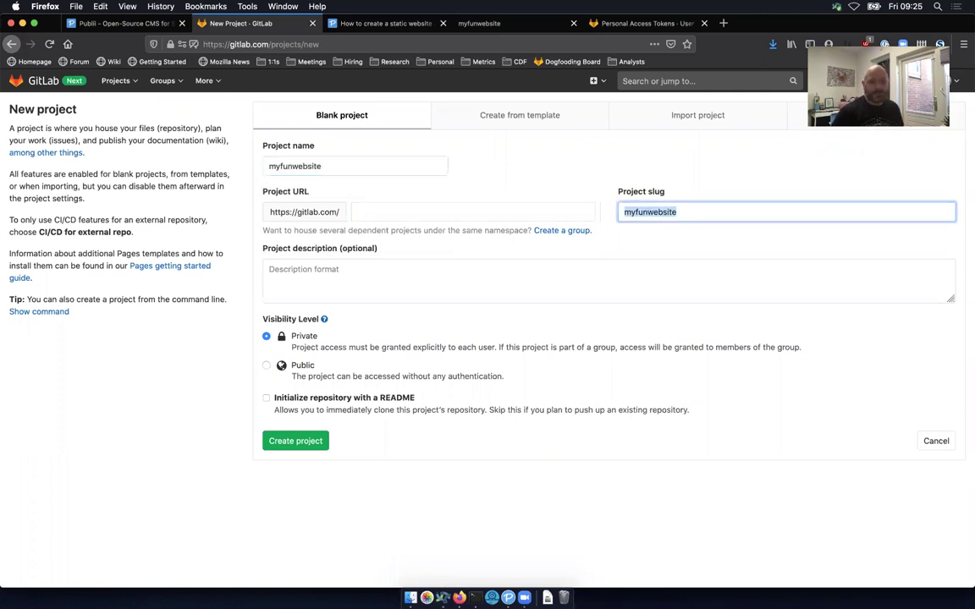
{"action": "key", "text": "Tab"}
{"action": "key", "text": "Tab"}
{"action": "key", "text": "Down"}
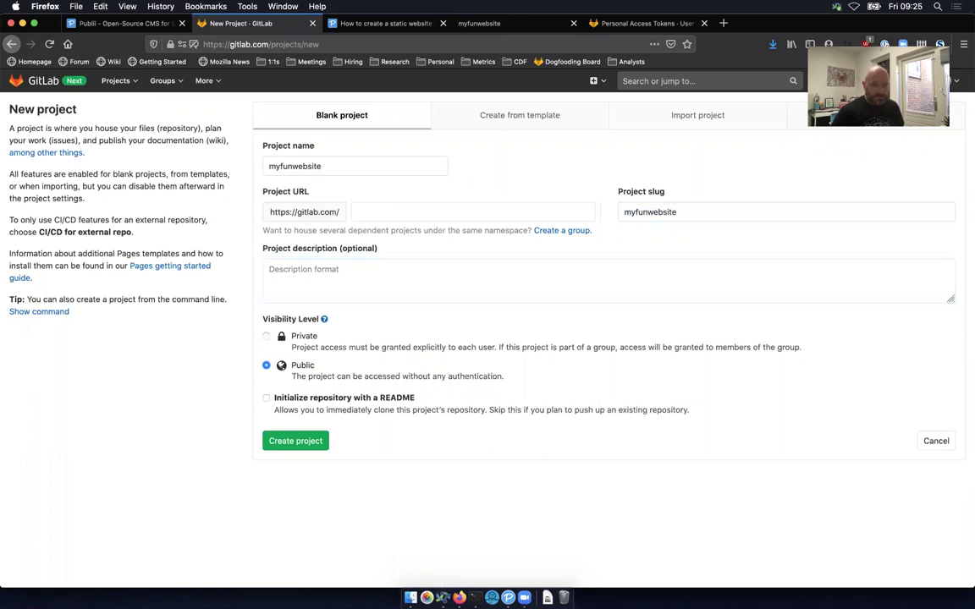
{"action": "key", "text": "Tab"}
{"action": "key", "text": "Tab"}
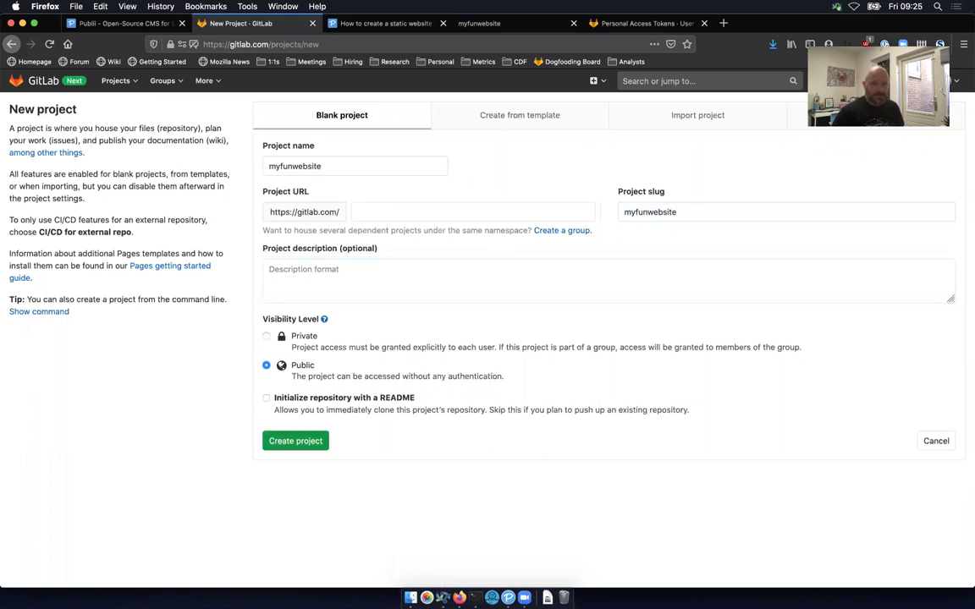
{"action": "key", "text": "Return"}
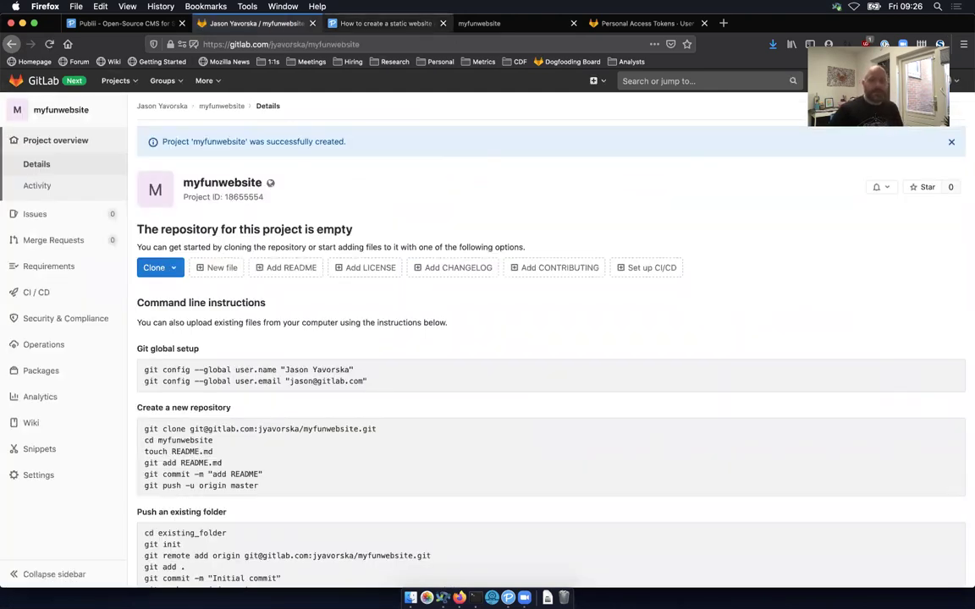
Copy the guide's .gitlab-ci.yml Pages pipeline code and go back to the myfunwebsite project tab.
{"action": "key", "text": "ctrl+Tab"}
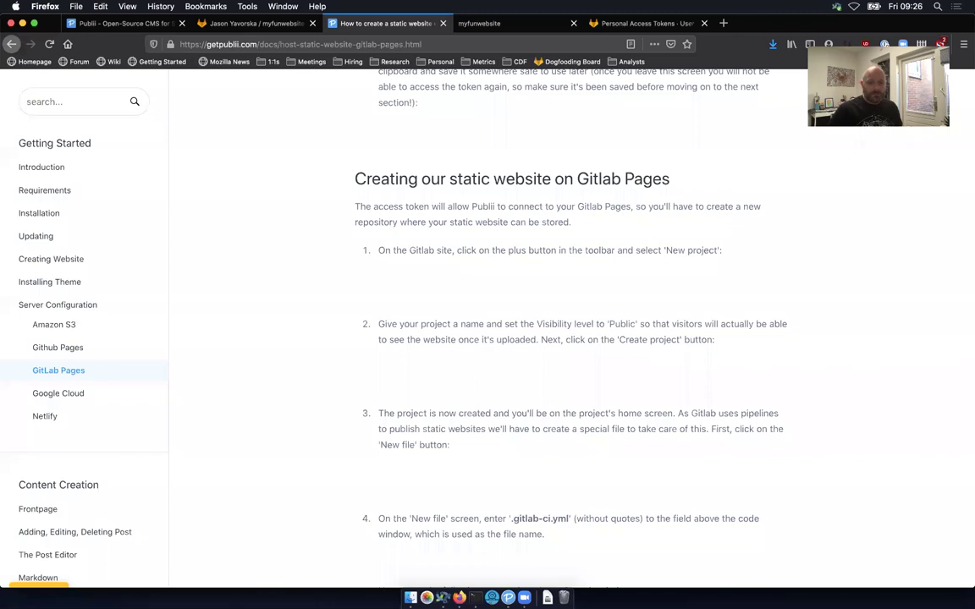
{"action": "scroll", "coordinate": [559, 339], "scroll_direction": "down", "scroll_amount": 2}
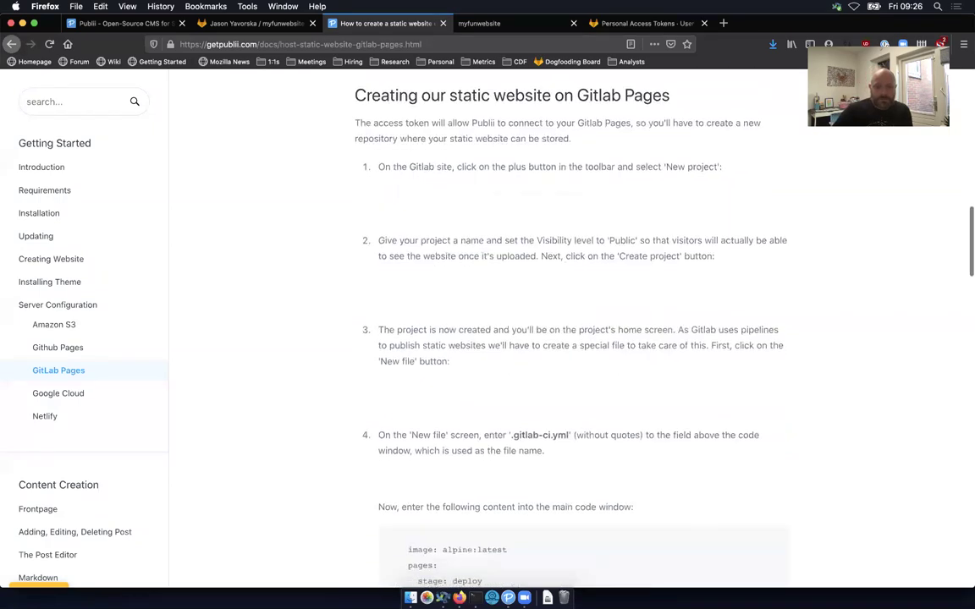
{"action": "scroll", "coordinate": [514, 339], "scroll_direction": "down", "scroll_amount": 2}
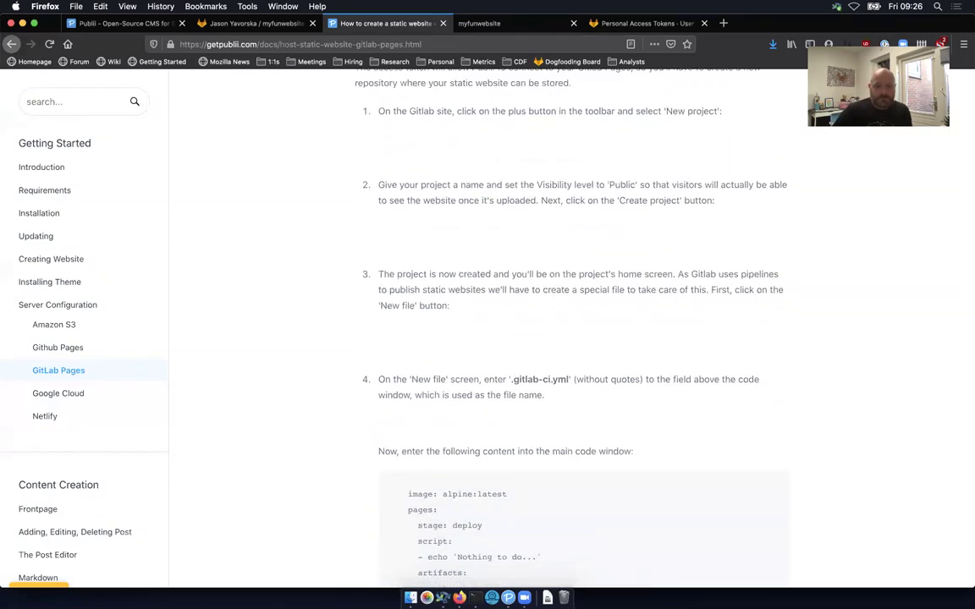
{"action": "scroll", "coordinate": [513, 338], "scroll_direction": "down", "scroll_amount": 1}
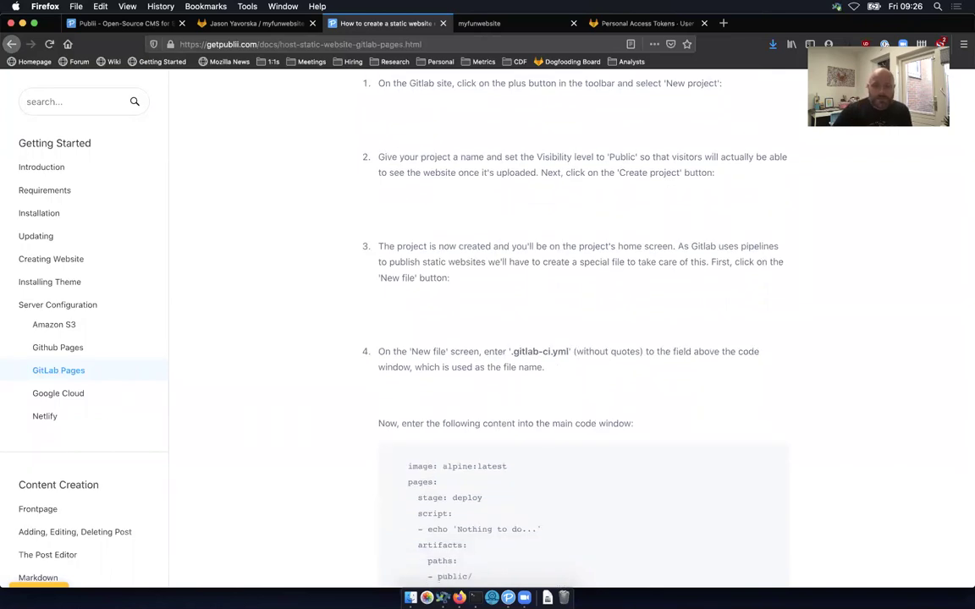
{"action": "scroll", "coordinate": [514, 338], "scroll_direction": "down", "scroll_amount": 2}
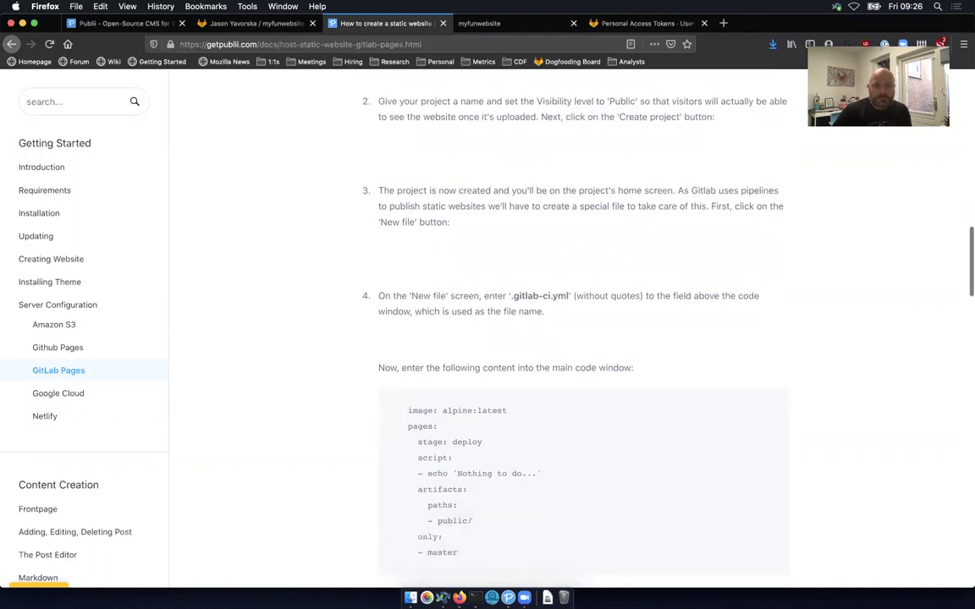
{"action": "scroll", "coordinate": [513, 339], "scroll_direction": "down", "scroll_amount": 3}
{"action": "scroll", "coordinate": [513, 338], "scroll_direction": "down", "scroll_amount": 6}
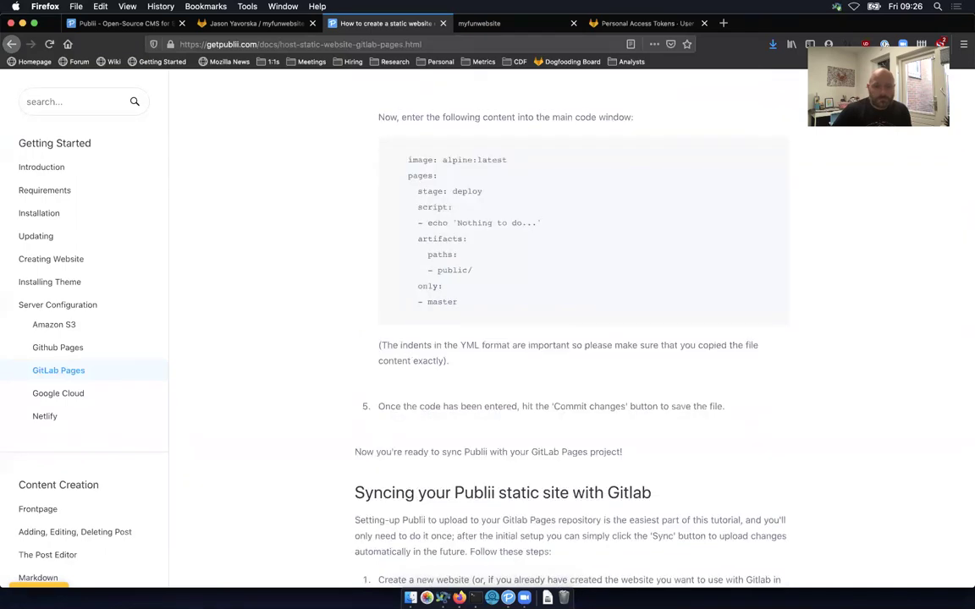
{"action": "scroll", "coordinate": [513, 339], "scroll_direction": "up", "scroll_amount": 5}
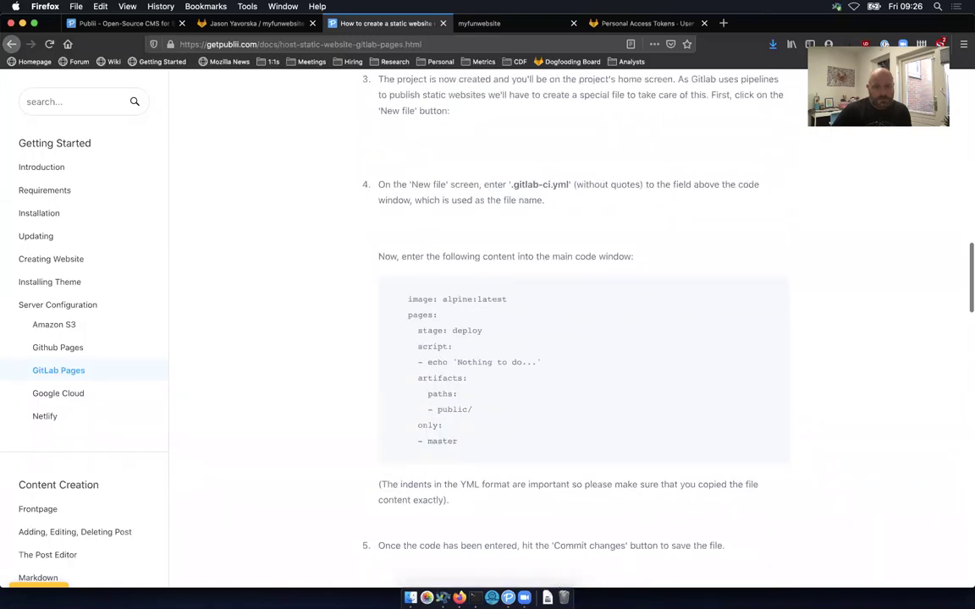
{"action": "scroll", "coordinate": [513, 338], "scroll_direction": "up", "scroll_amount": 1}
{"action": "left_click_drag", "start_coordinate": [461, 470], "coordinate": [408, 326]}
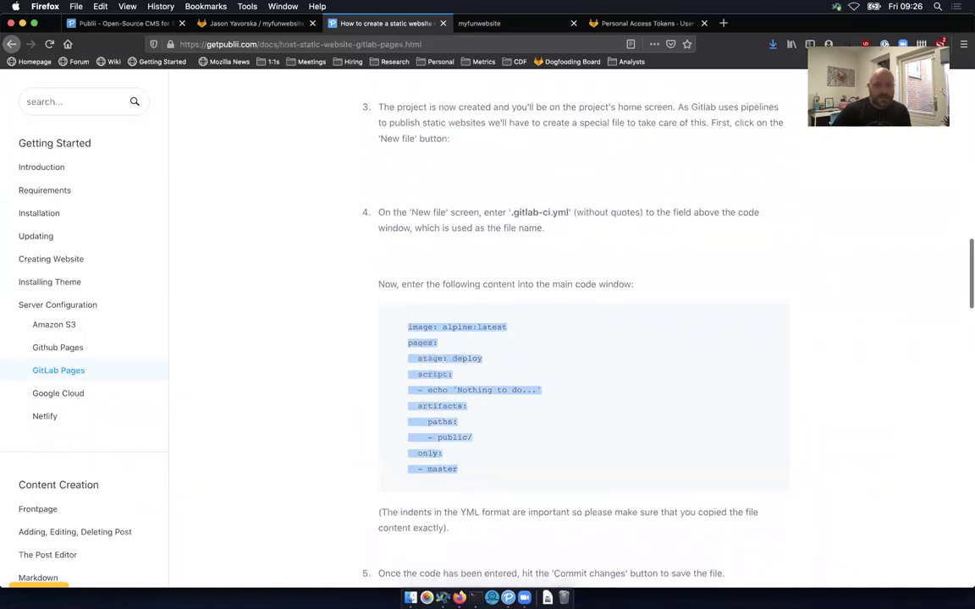
{"action": "right_click", "coordinate": [413, 327]}
{"action": "left_click", "coordinate": [436, 335]}
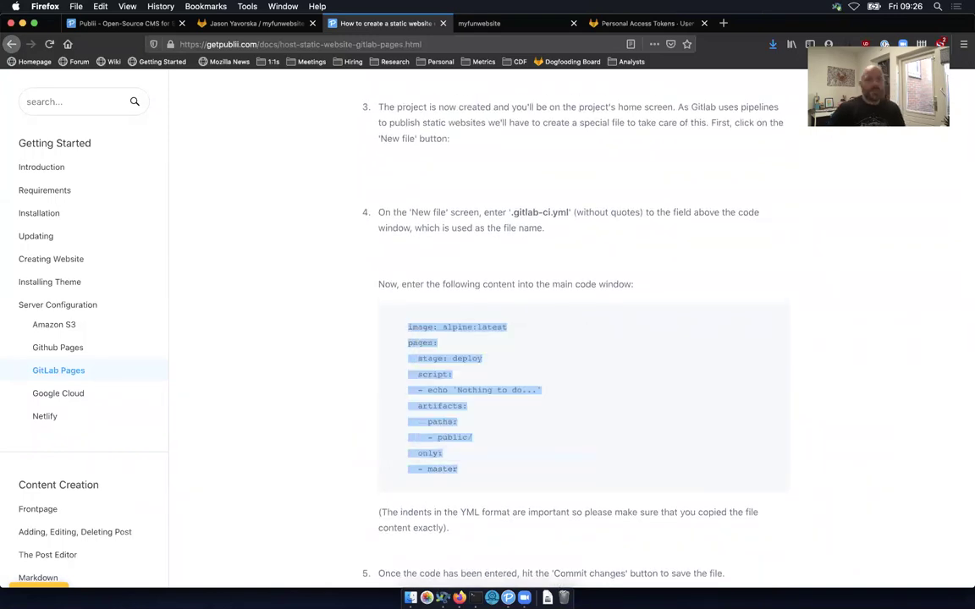
{"action": "left_click", "coordinate": [254, 23]}
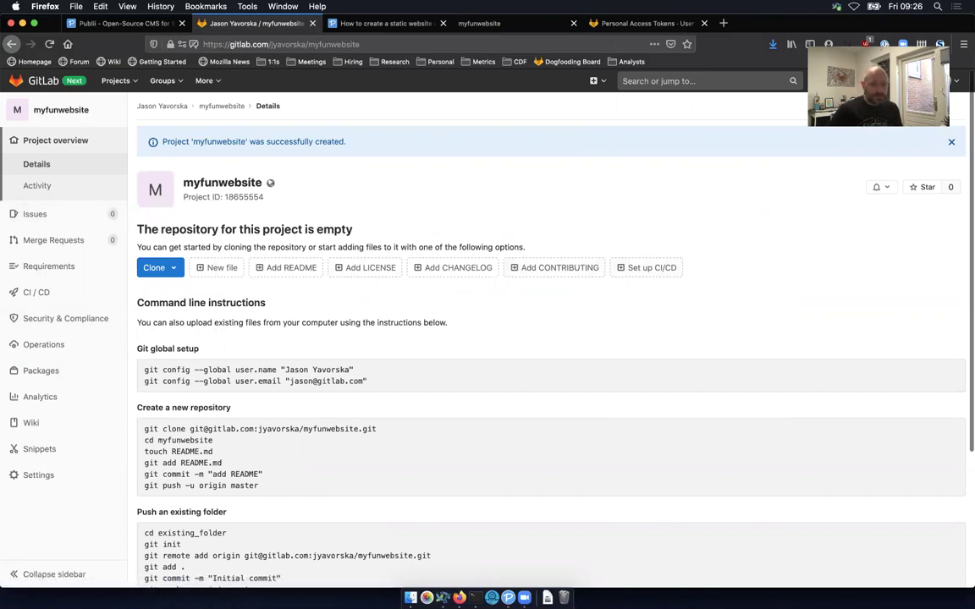
Create .gitlab-ci.yml with the pasted Pages pipeline and commit it as 'Add .gitlab-ci.ym'.
{"action": "scroll", "coordinate": [550, 381], "scroll_direction": "down", "scroll_amount": 4}
{"action": "scroll", "coordinate": [550, 381], "scroll_direction": "up", "scroll_amount": 4}
{"action": "left_click", "coordinate": [217, 267]}
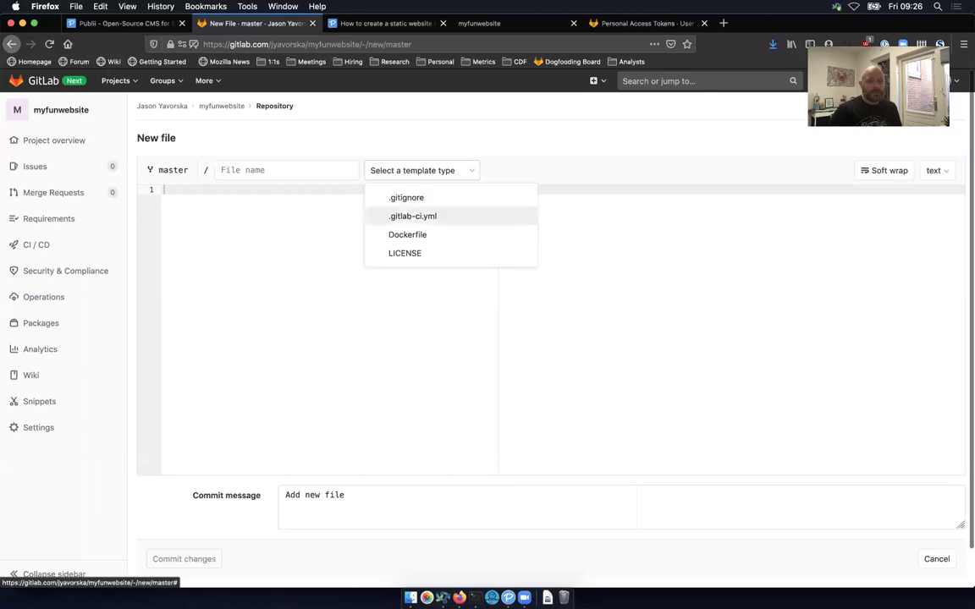
{"action": "left_click", "coordinate": [413, 216]}
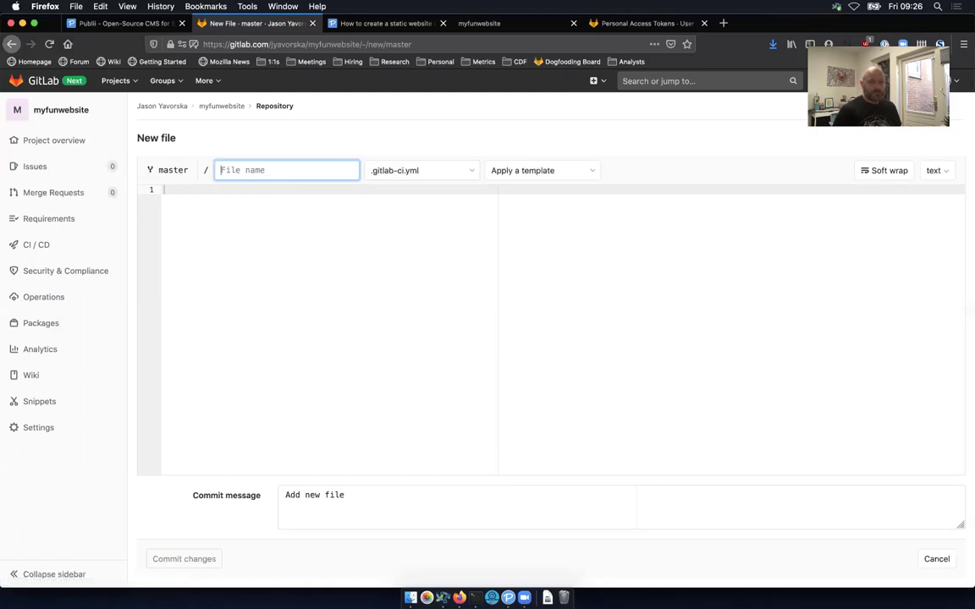
{"action": "type", "text": ".gitlab-ci.yml"}
{"action": "key", "text": "Tab"}
{"action": "key", "text": "Tab"}
{"action": "key", "text": "Tab"}
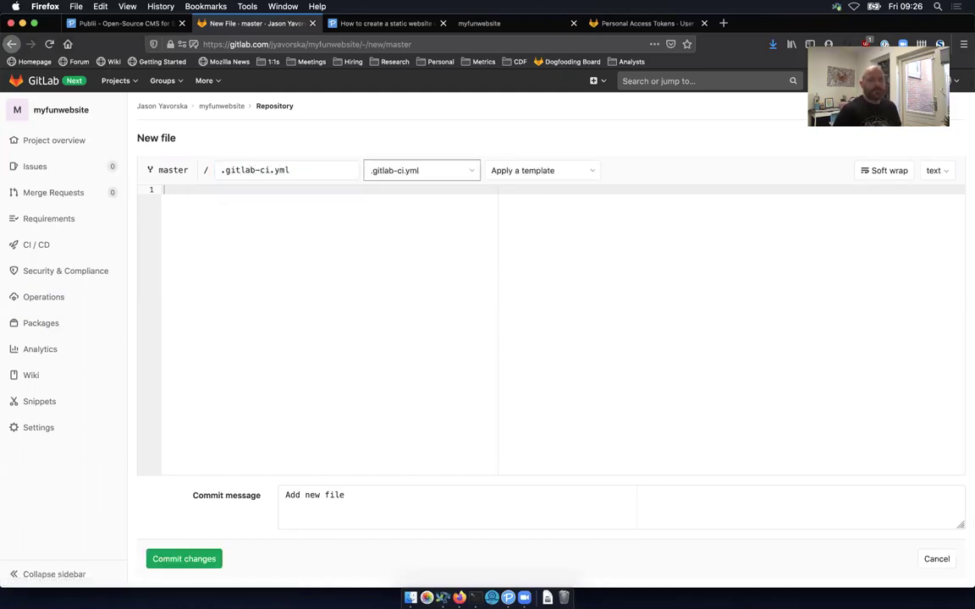
{"action": "key", "text": "super+v"}
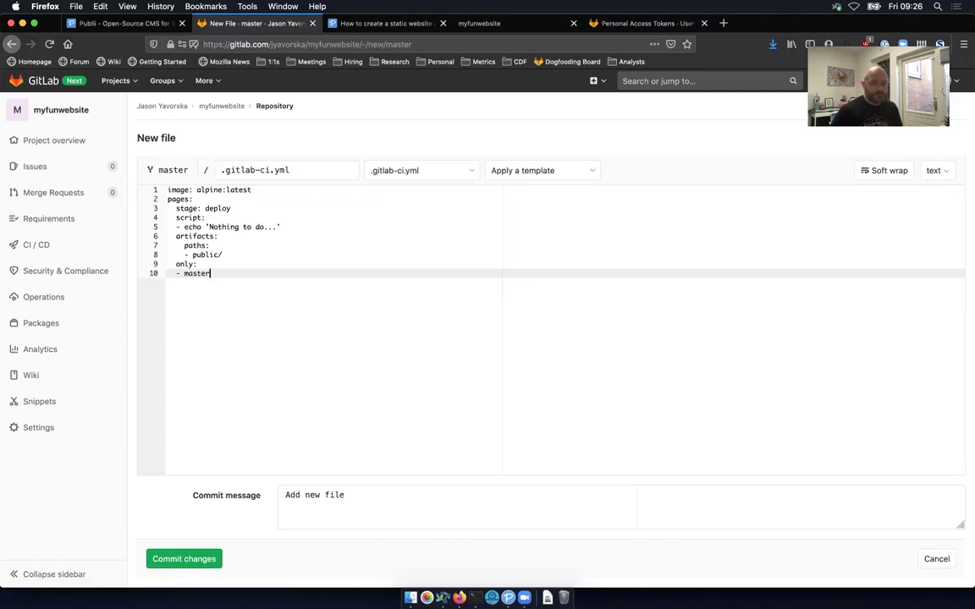
{"action": "triple_click", "coordinate": [314, 495]}
{"action": "type", "text": "Add .gi"}
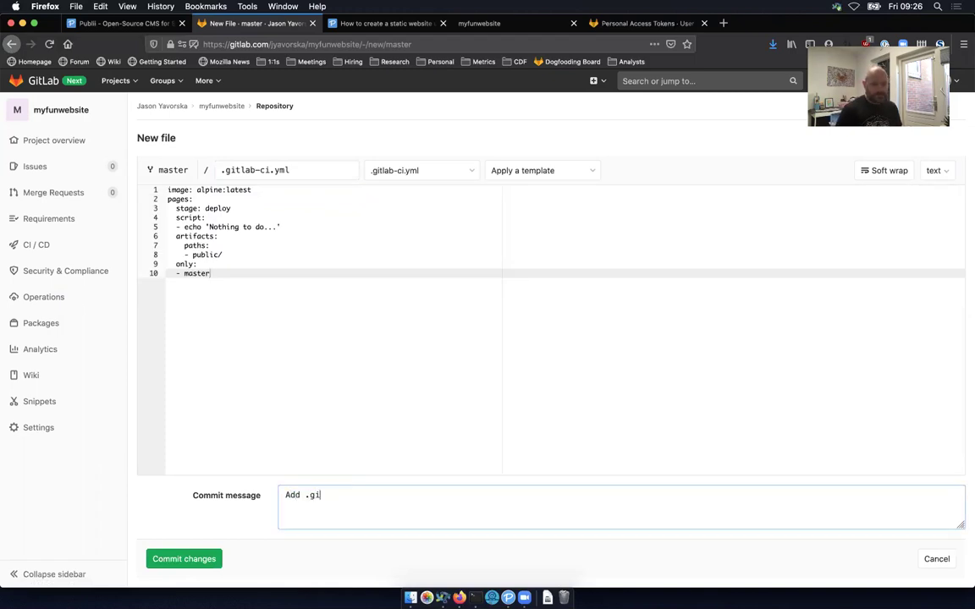
{"action": "type", "text": "tlab-ci.yml"}
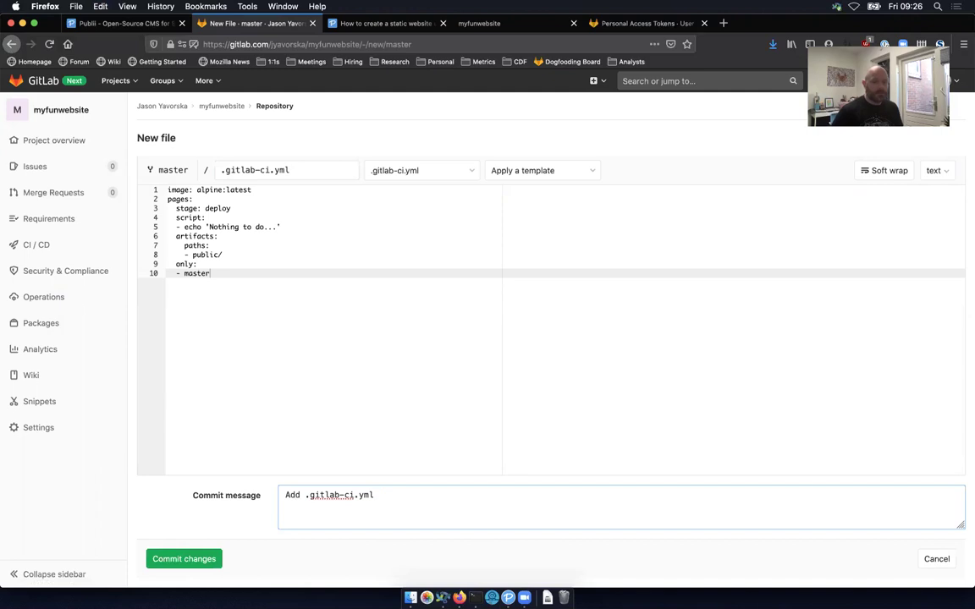
{"action": "left_click", "coordinate": [184, 558]}
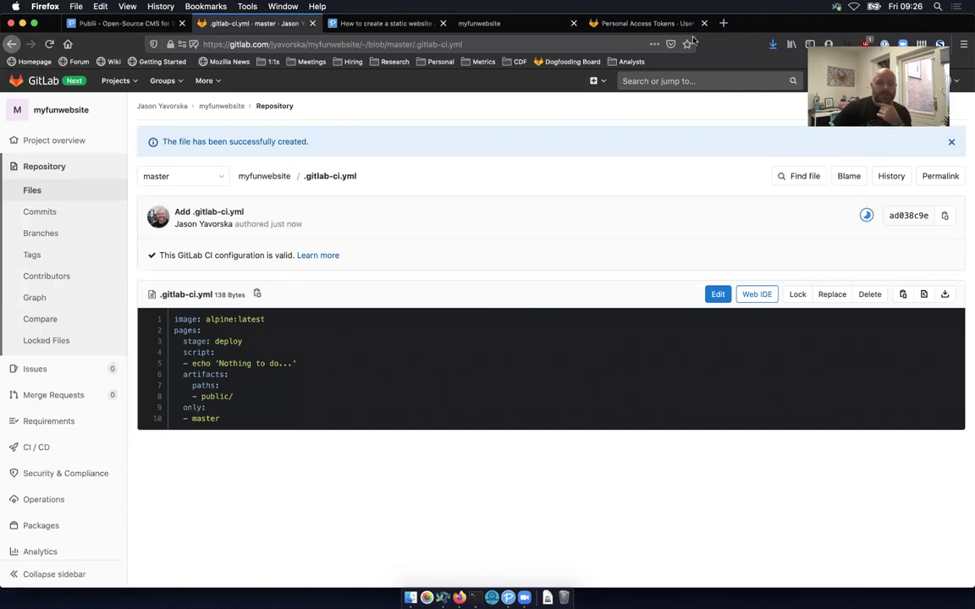
Read the guide's 'Syncing your Publii static site with Gitlab' section, then bring Publii forward.
{"action": "key", "text": "ctrl+Tab"}
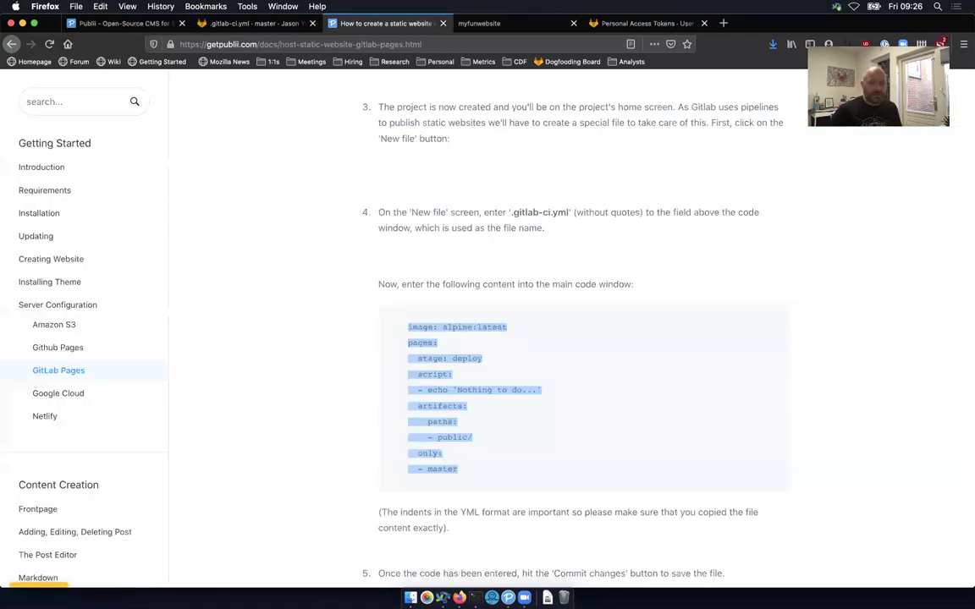
{"action": "key", "text": "ctrl+Tab"}
{"action": "key", "text": "ctrl+shift+Tab"}
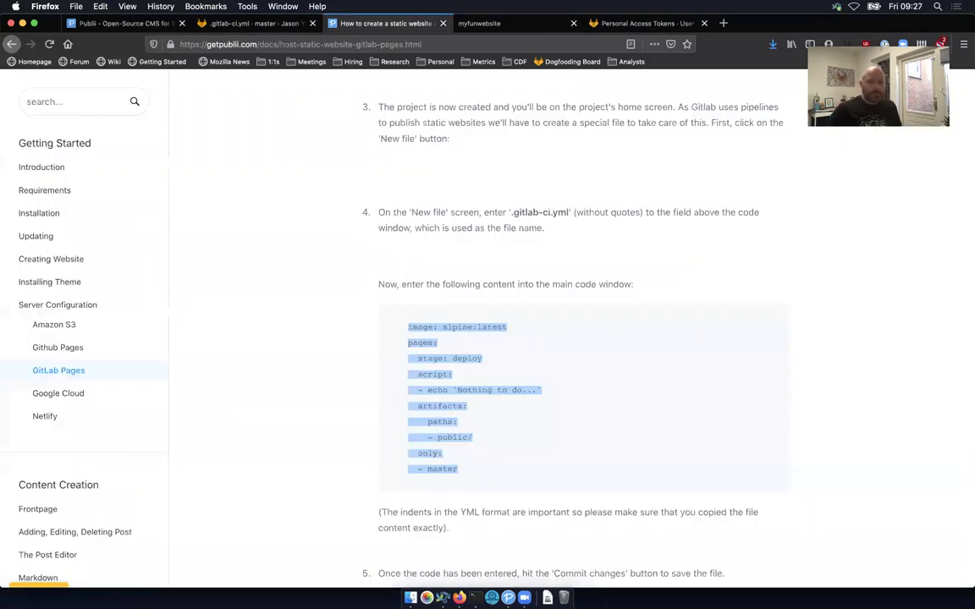
{"action": "key", "text": "ctrl+shift+Tab"}
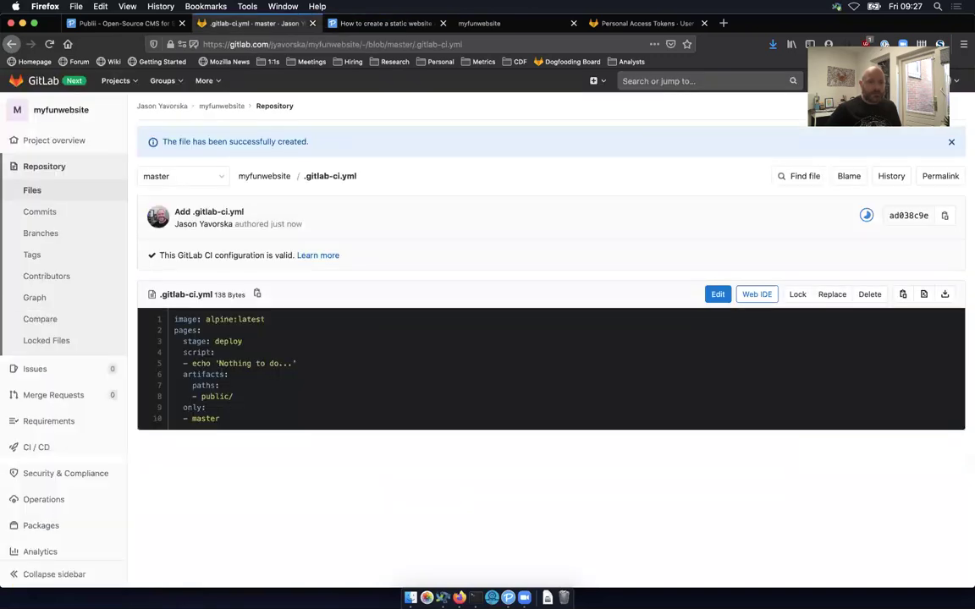
{"action": "key", "text": "ctrl+Tab"}
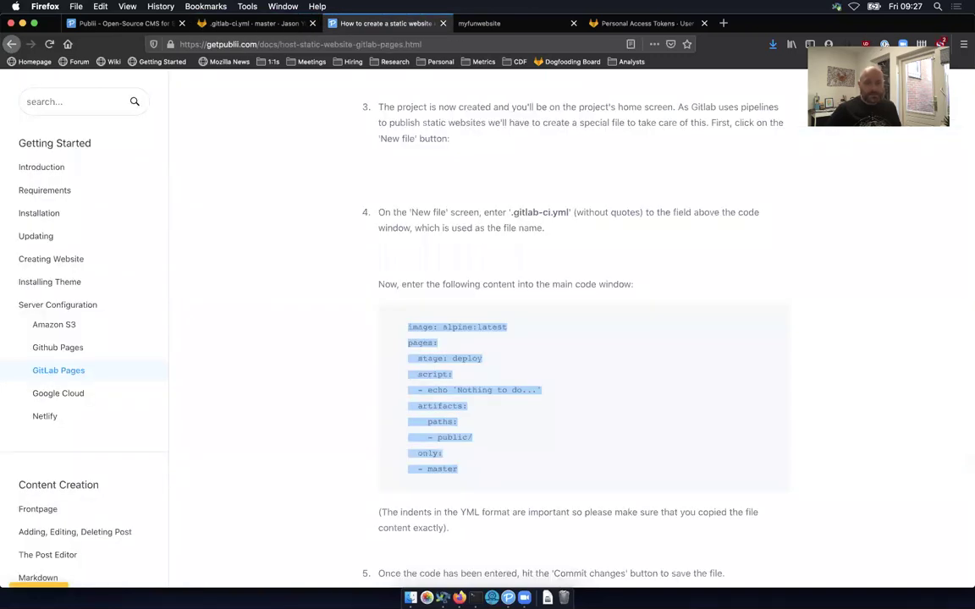
{"action": "scroll", "coordinate": [584, 339], "scroll_direction": "down", "scroll_amount": 5}
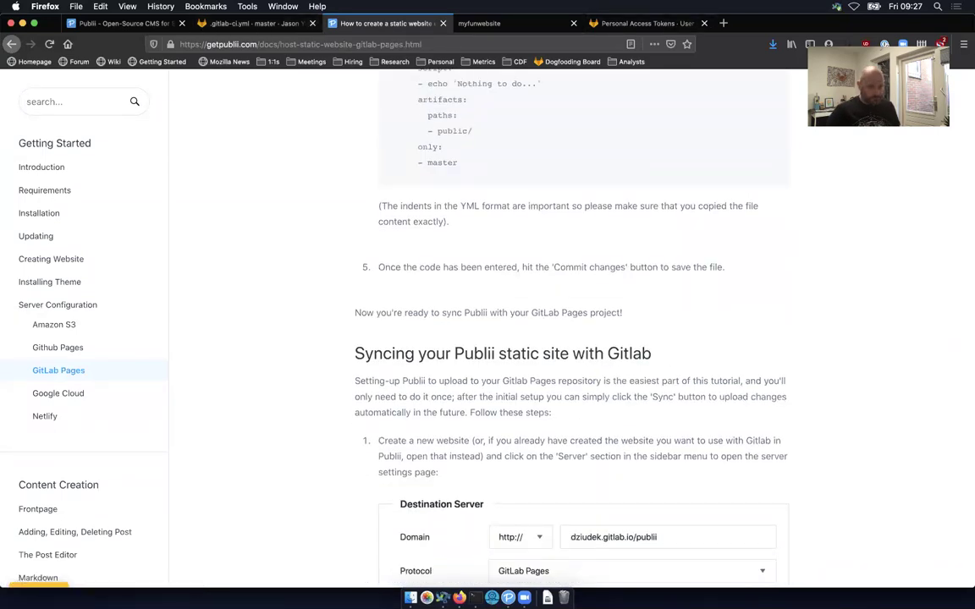
{"action": "scroll", "coordinate": [584, 338], "scroll_direction": "down", "scroll_amount": 3}
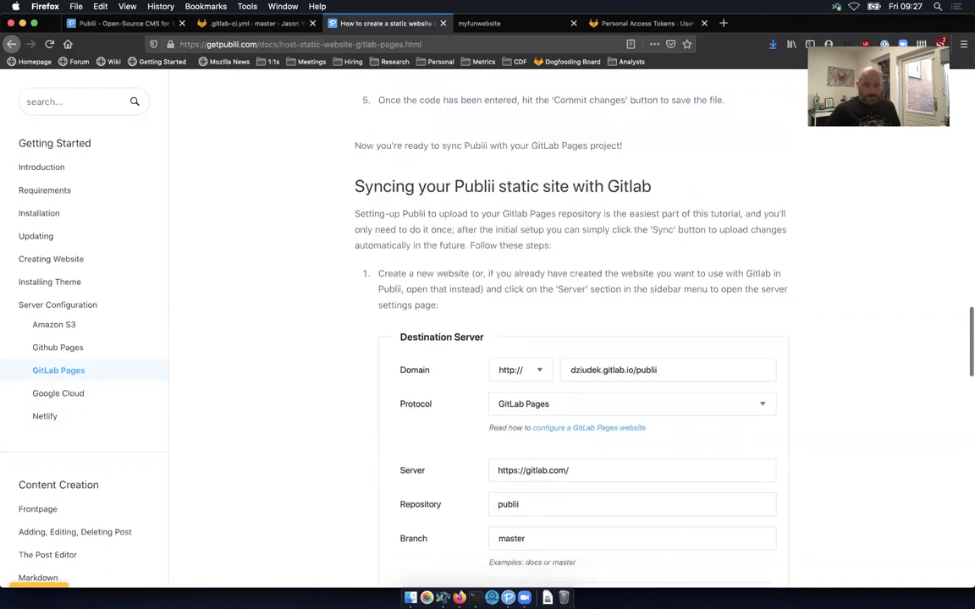
{"action": "scroll", "coordinate": [584, 338], "scroll_direction": "down", "scroll_amount": 2}
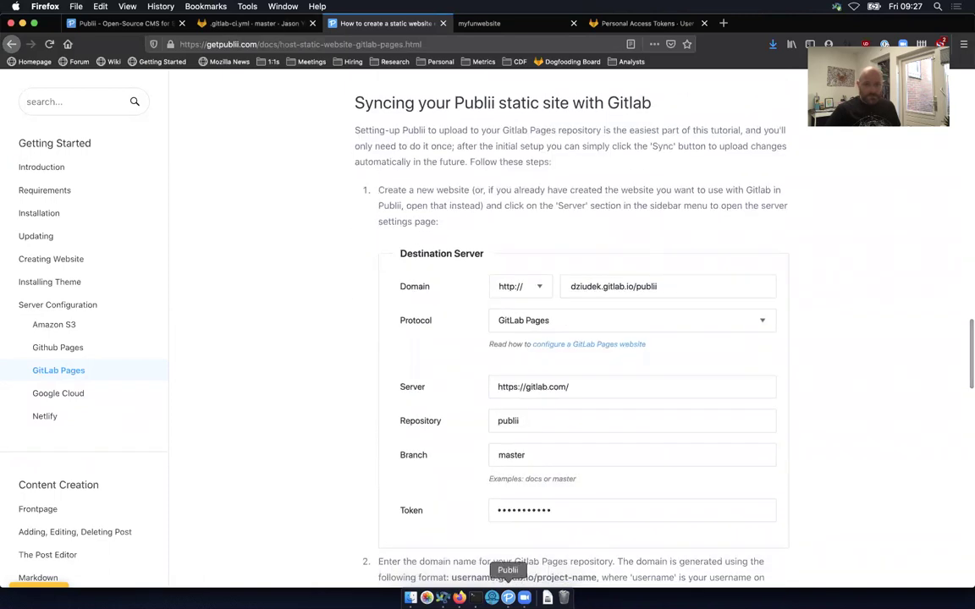
{"action": "left_click", "coordinate": [508, 597]}
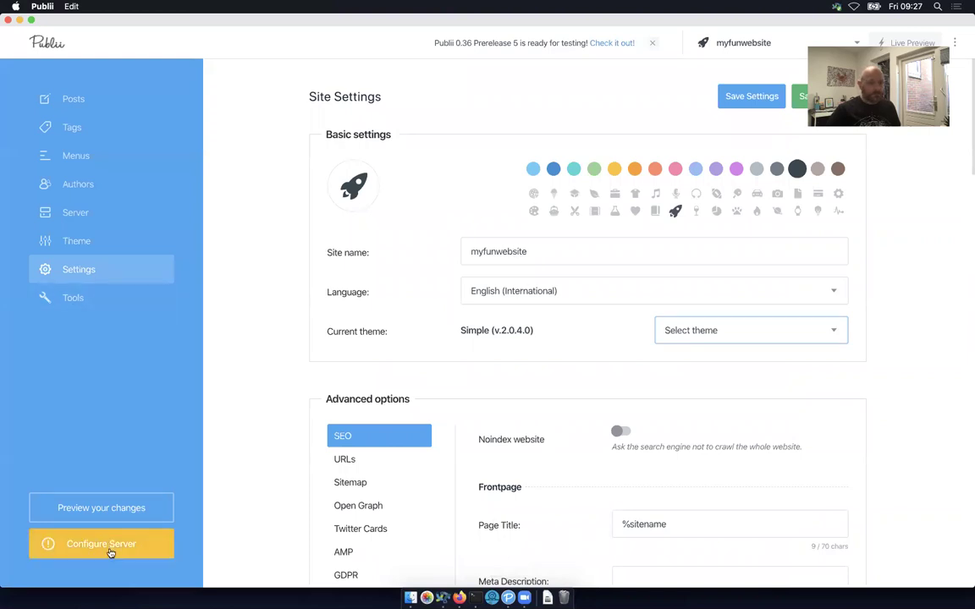
Choose GitLab Pages as the server, enable relative URLs, and set the domain to /myfunwebsite/.
{"action": "left_click", "coordinate": [637, 281]}
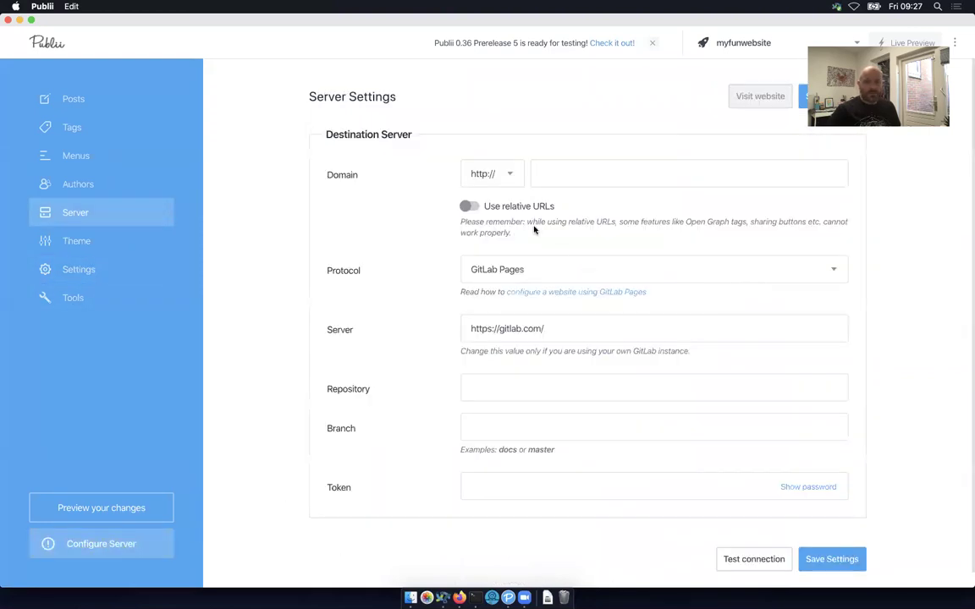
{"action": "left_click", "coordinate": [496, 174]}
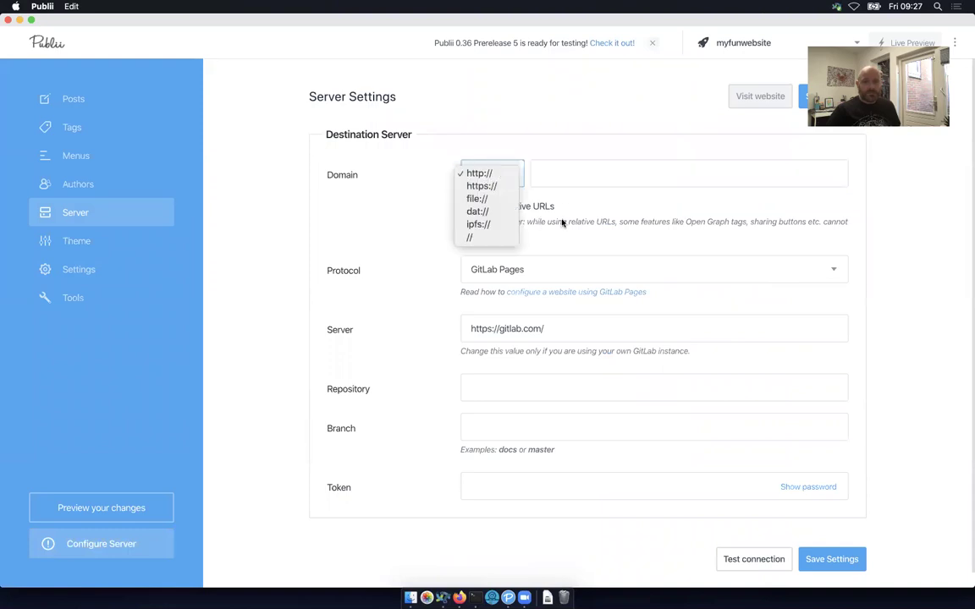
{"action": "left_click", "coordinate": [528, 204]}
{"action": "left_click", "coordinate": [468, 206]}
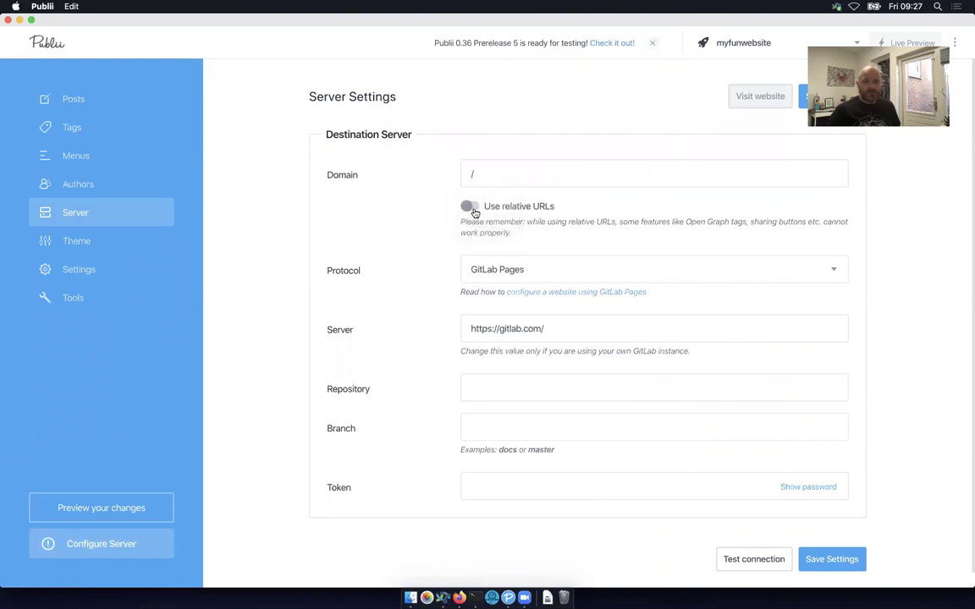
{"action": "left_click", "coordinate": [570, 169]}
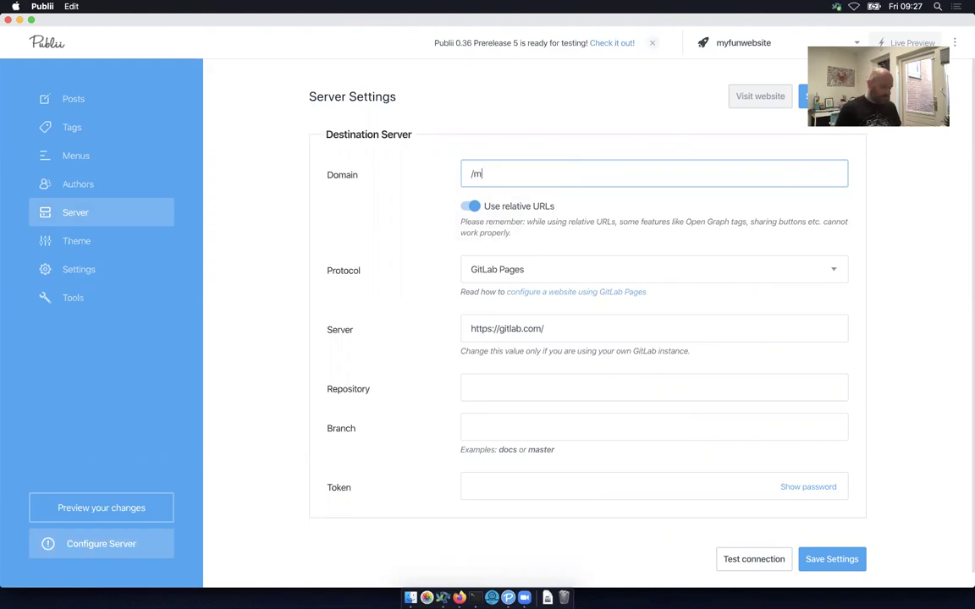
{"action": "type", "text": "myfunwebsite/"}
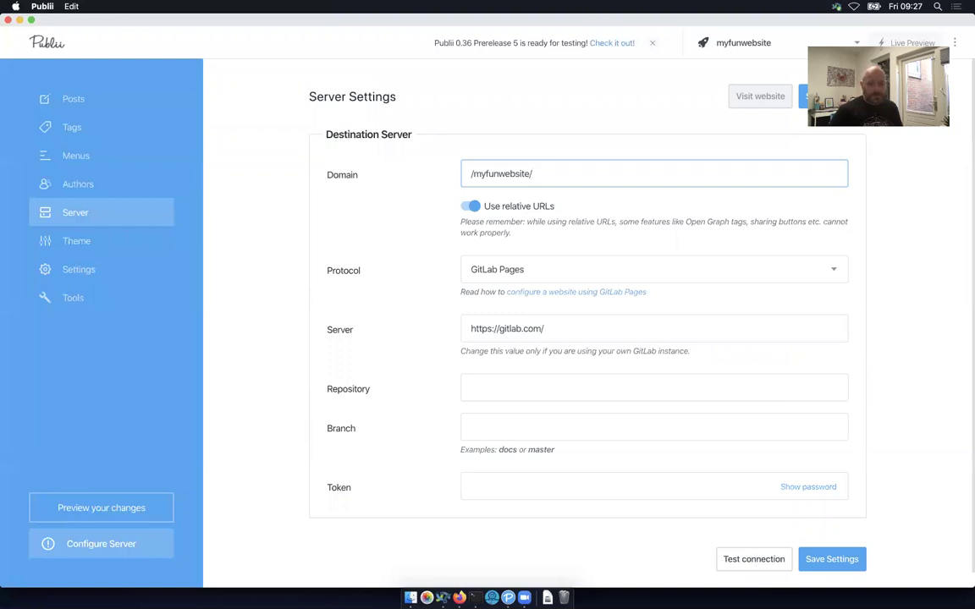
Fill in repository myfunwebsite, branch master, and the pasted GitLab access token.
{"action": "left_click", "coordinate": [545, 329]}
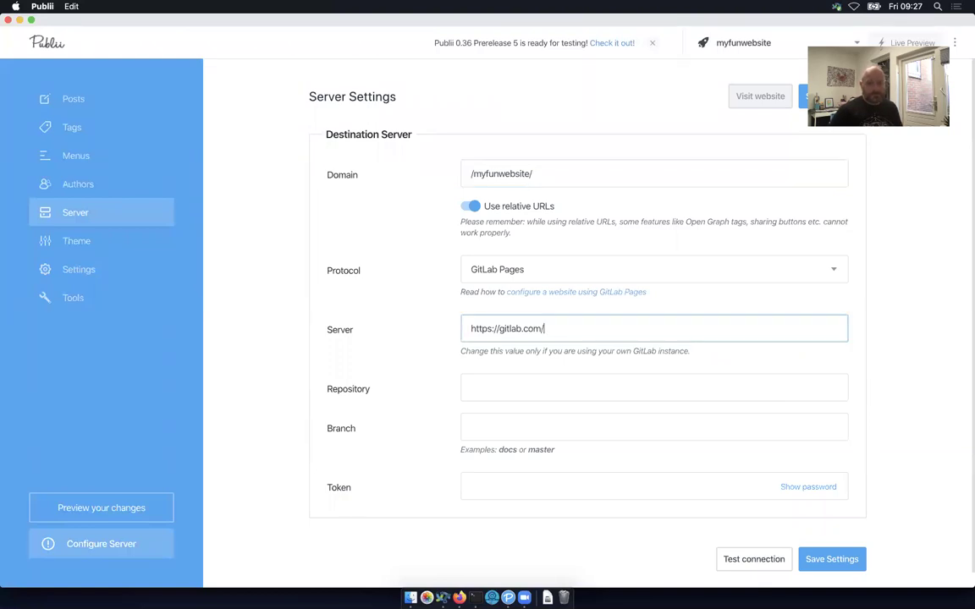
{"action": "left_click", "coordinate": [467, 387]}
{"action": "left_click", "coordinate": [545, 328]}
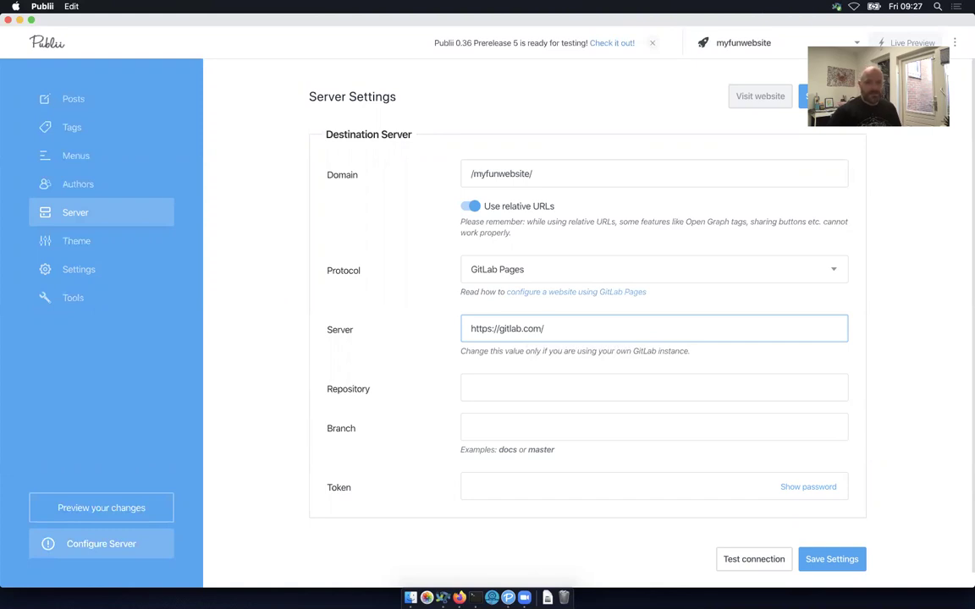
{"action": "left_click", "coordinate": [471, 388]}
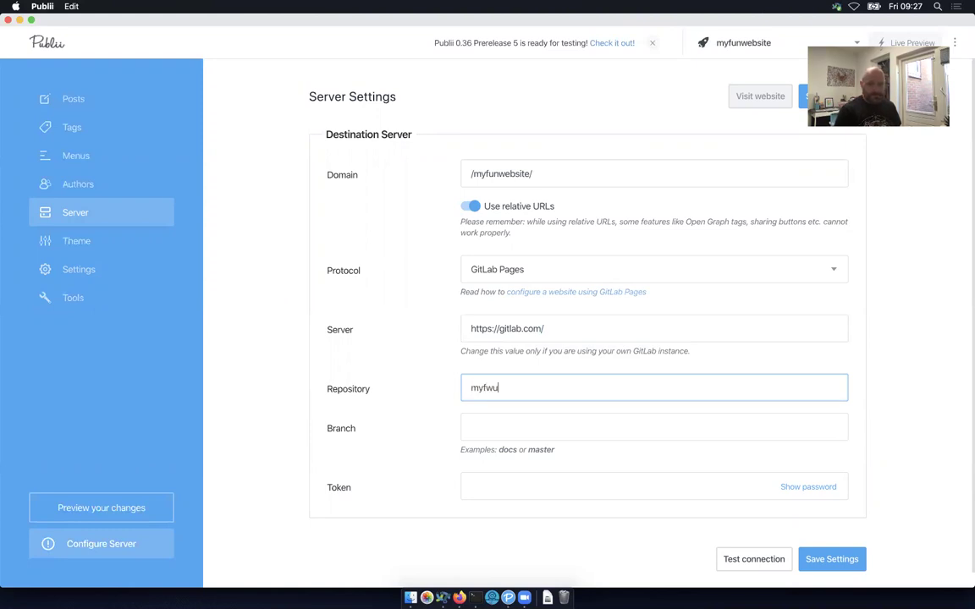
{"action": "type", "text": "myfunwebsite"}
{"action": "key", "text": "Tab"}
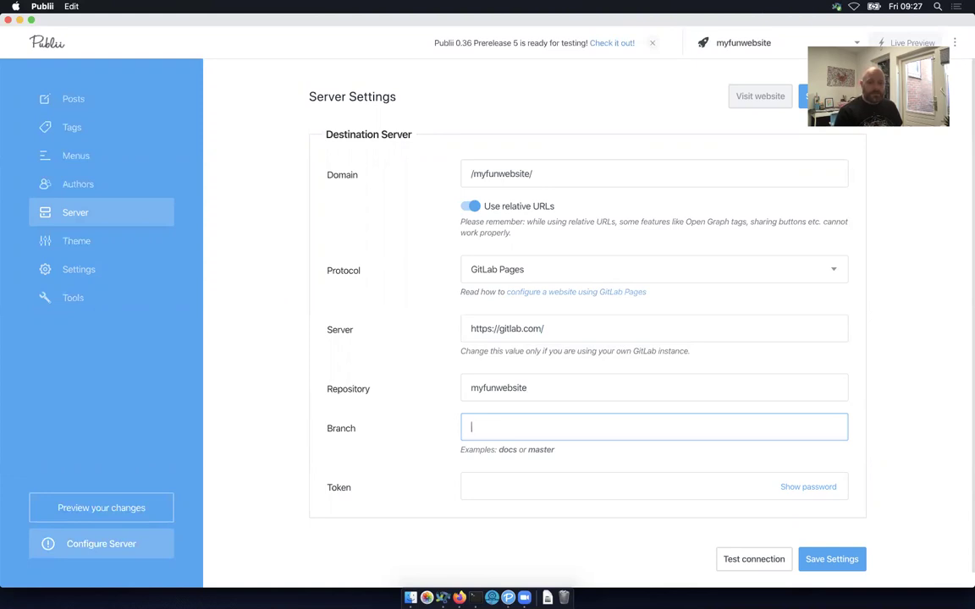
{"action": "type", "text": "master"}
{"action": "key", "text": "Tab"}
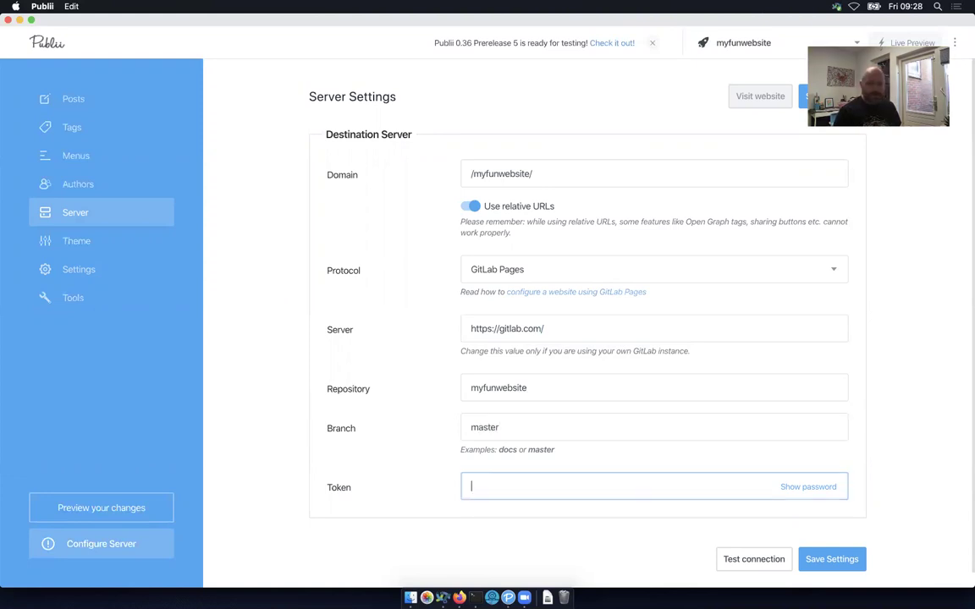
{"action": "key", "text": "super+v"}
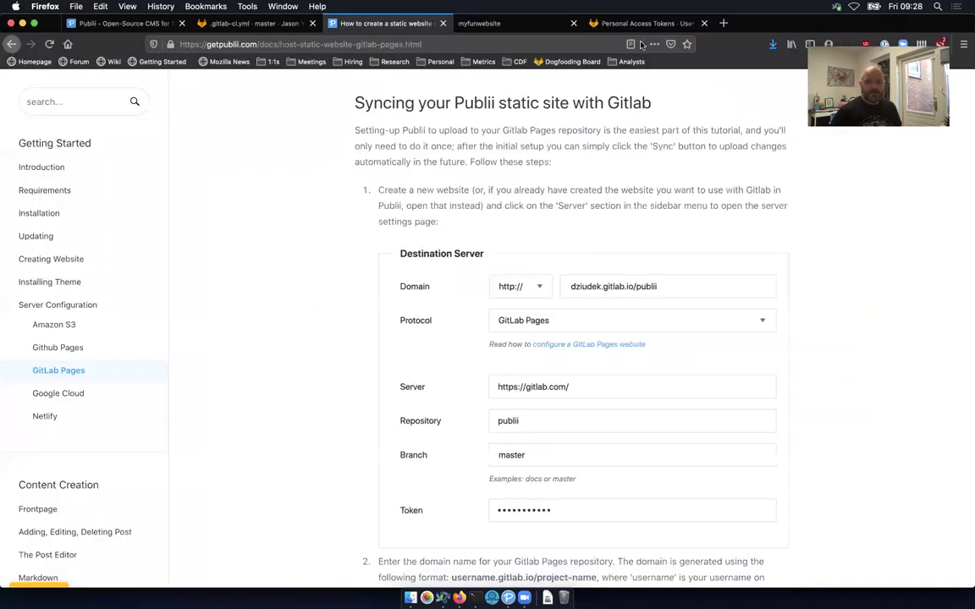
Test the GitLab connection successfully and save the server settings.
{"action": "left_click", "coordinate": [831, 559]}
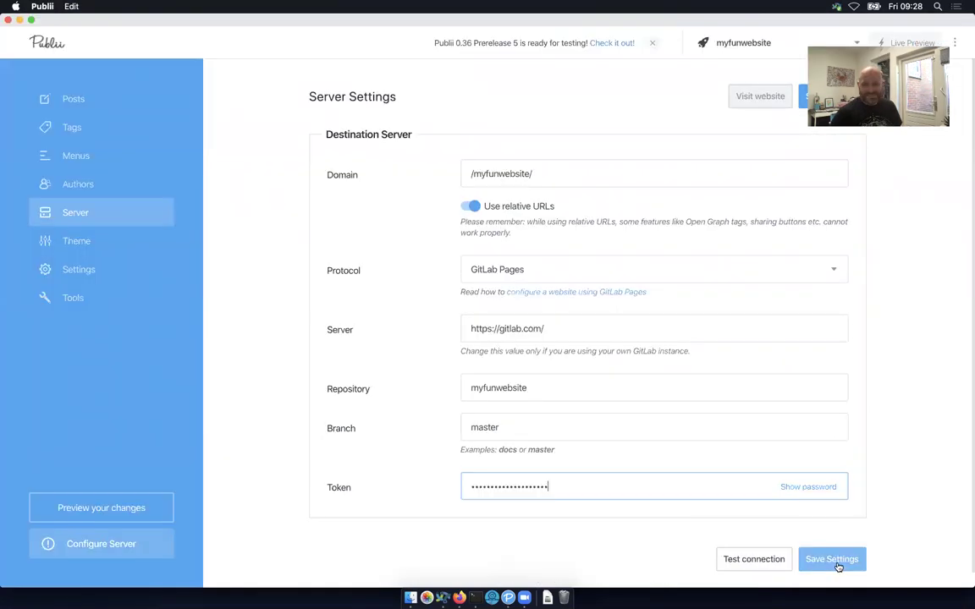
{"action": "left_click", "coordinate": [754, 559]}
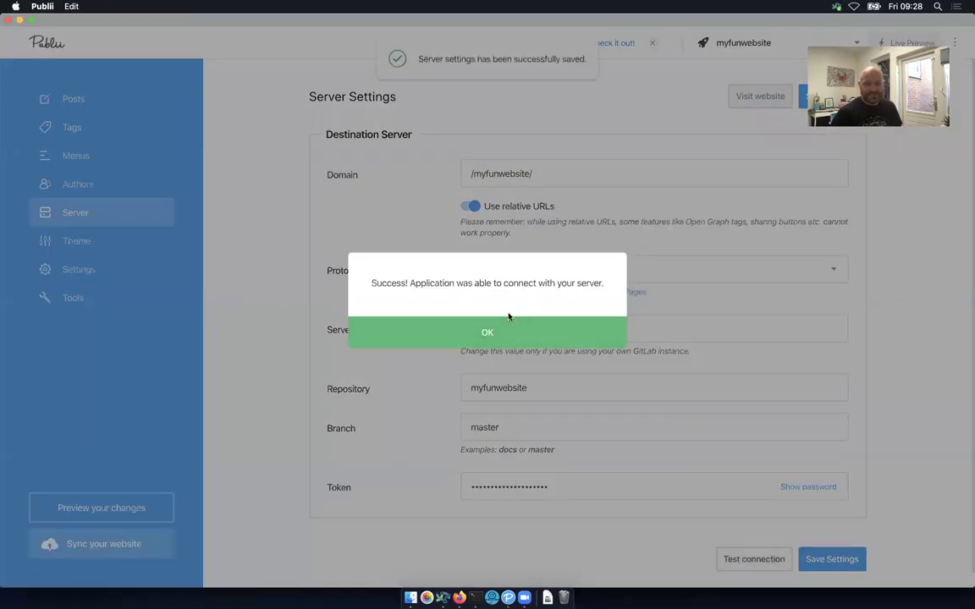
{"action": "left_click", "coordinate": [509, 321]}
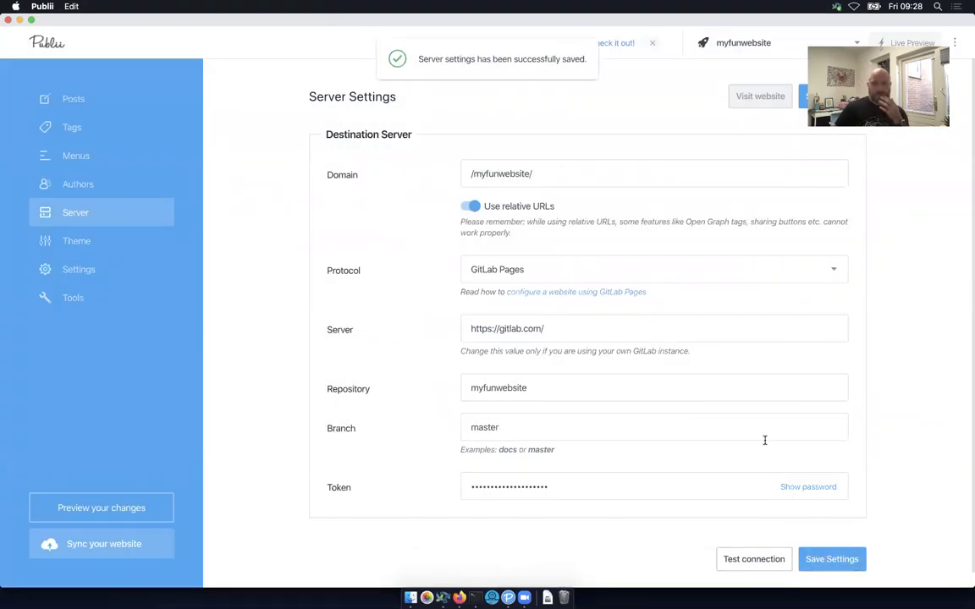
{"action": "left_click", "coordinate": [821, 560]}
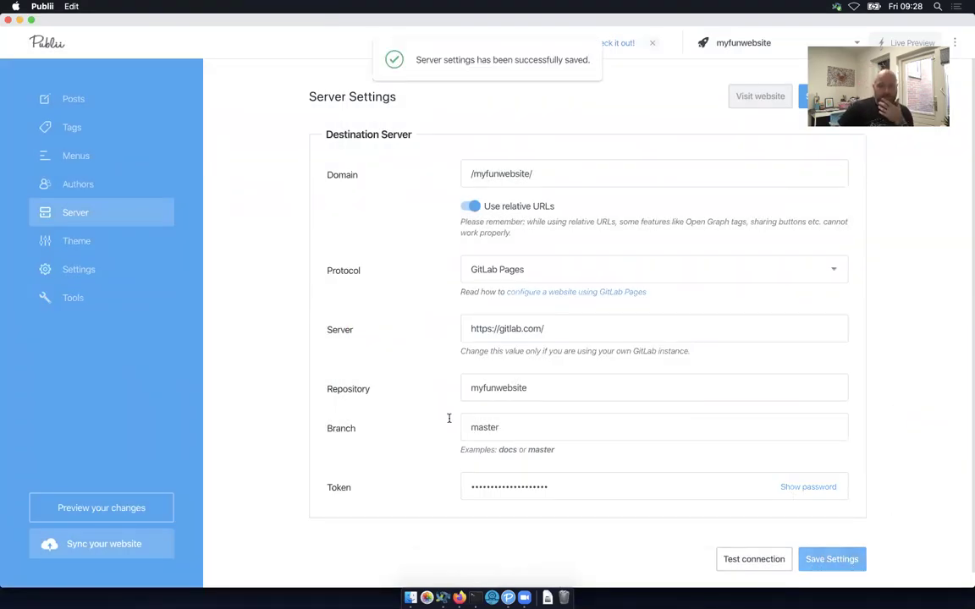
Sync myfunwebsite to GitLab Pages, confirming the upload and allowing keychain access with the password.
{"action": "left_click", "coordinate": [108, 551]}
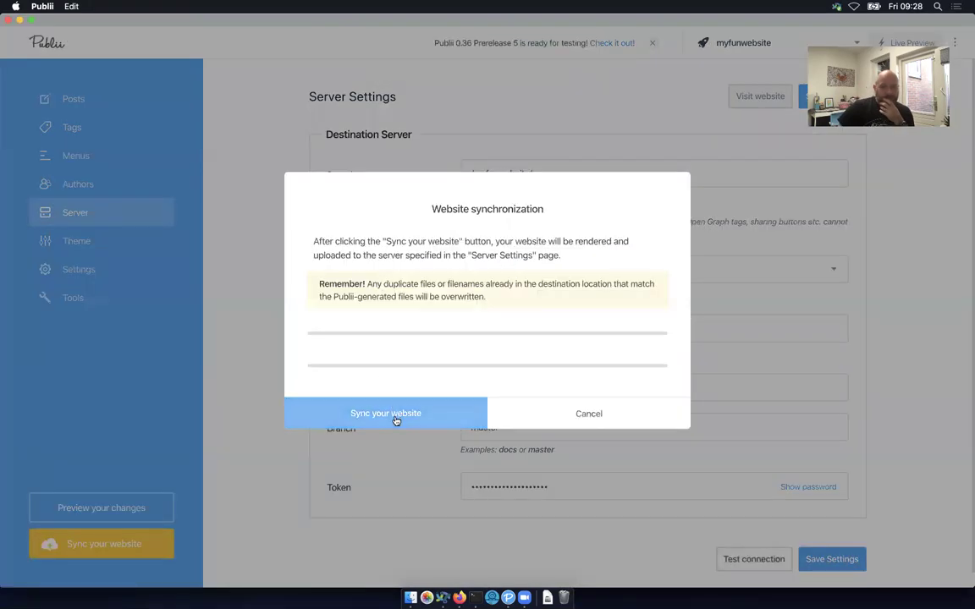
{"action": "left_click", "coordinate": [395, 420]}
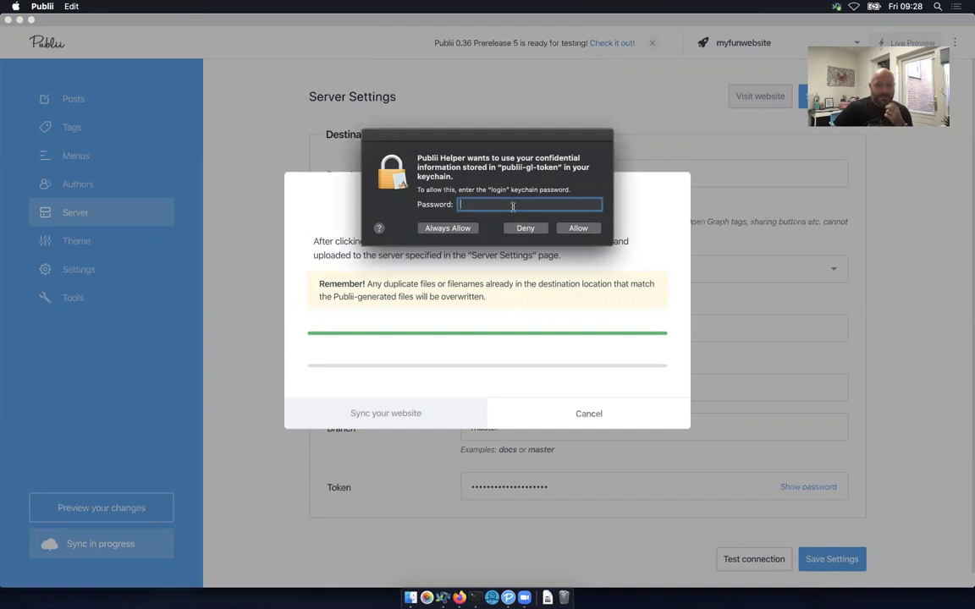
{"action": "type", "text": "********"}
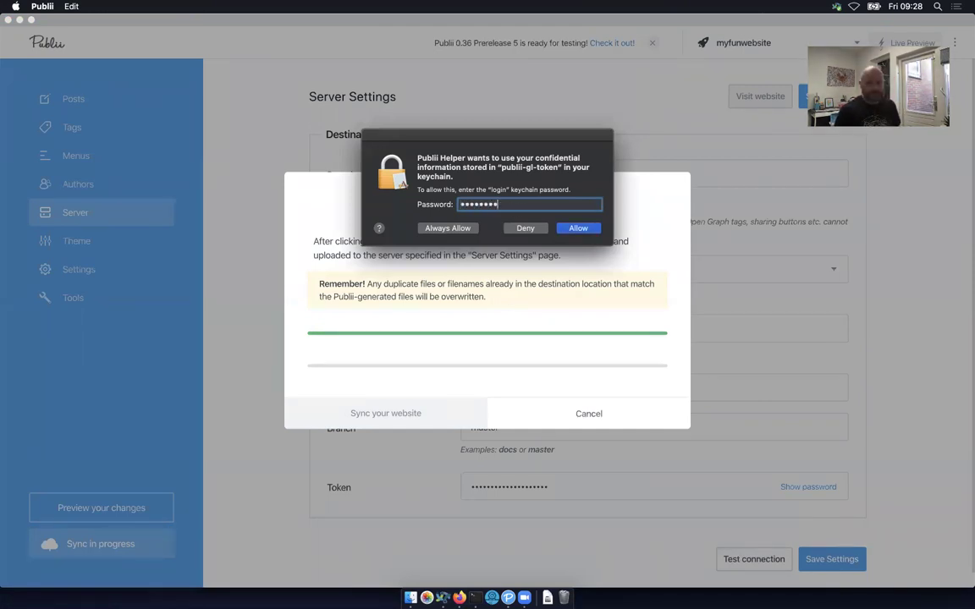
{"action": "key", "text": "Return"}
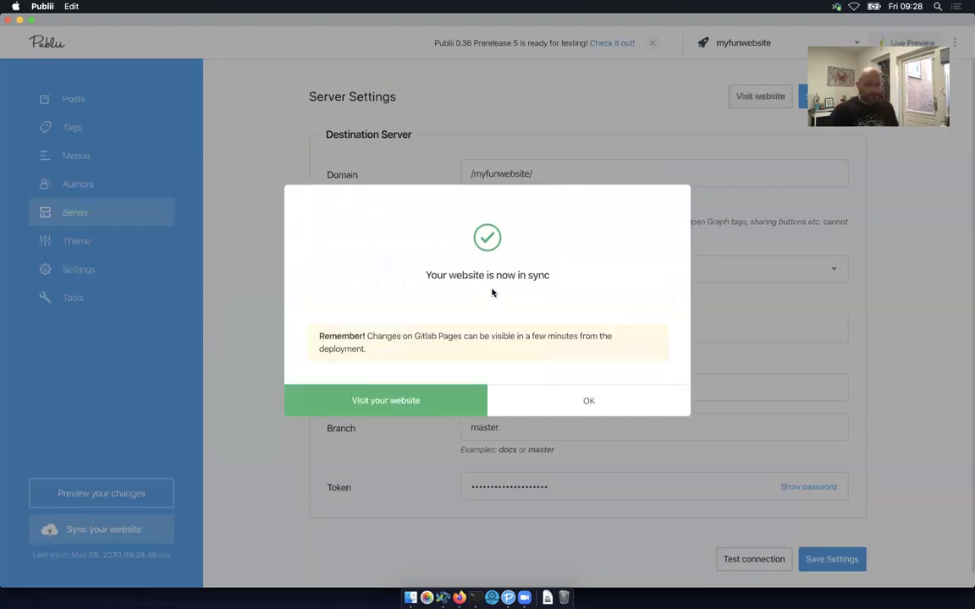
Close the sync notice and open publii-files.json in the GitLab repository files.
{"action": "left_click", "coordinate": [564, 403]}
{"action": "key", "text": "super+Tab"}
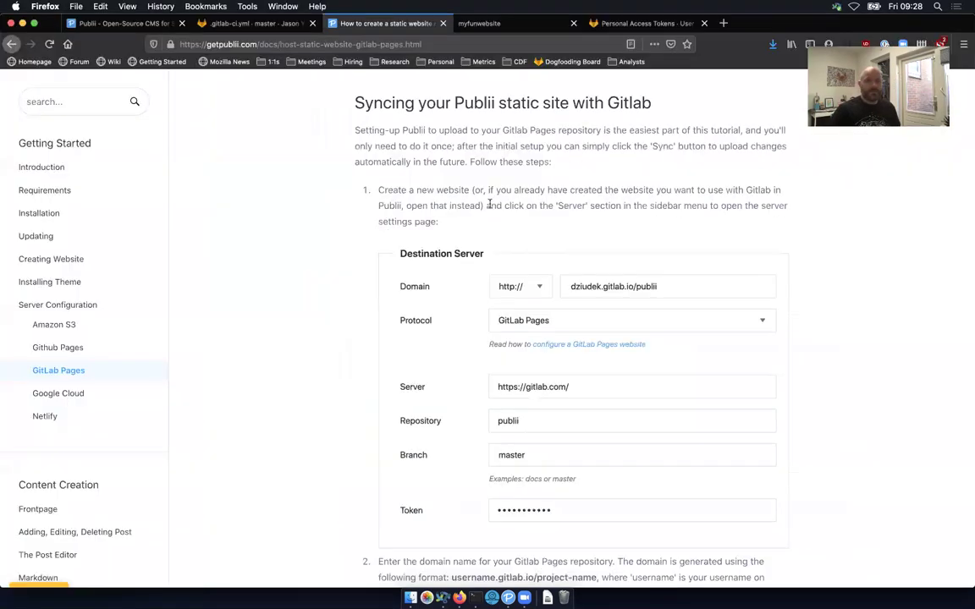
{"action": "left_click", "coordinate": [251, 25]}
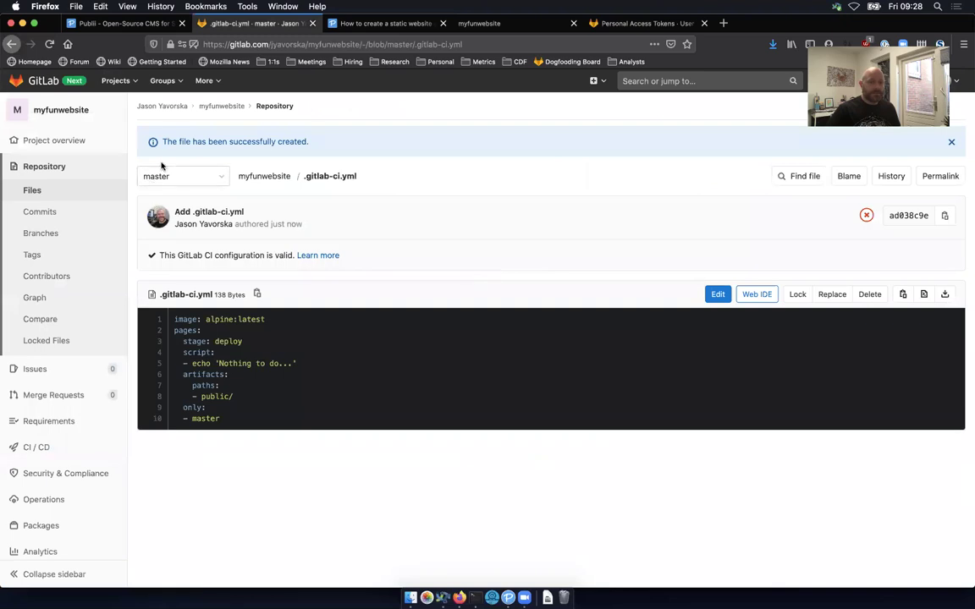
{"action": "left_click", "coordinate": [43, 190]}
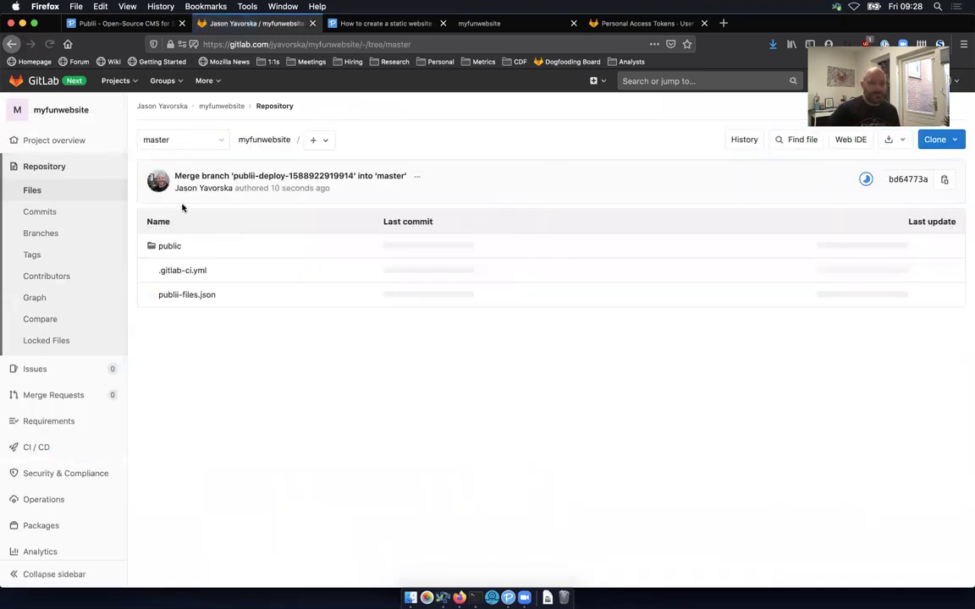
{"action": "left_click", "coordinate": [193, 296]}
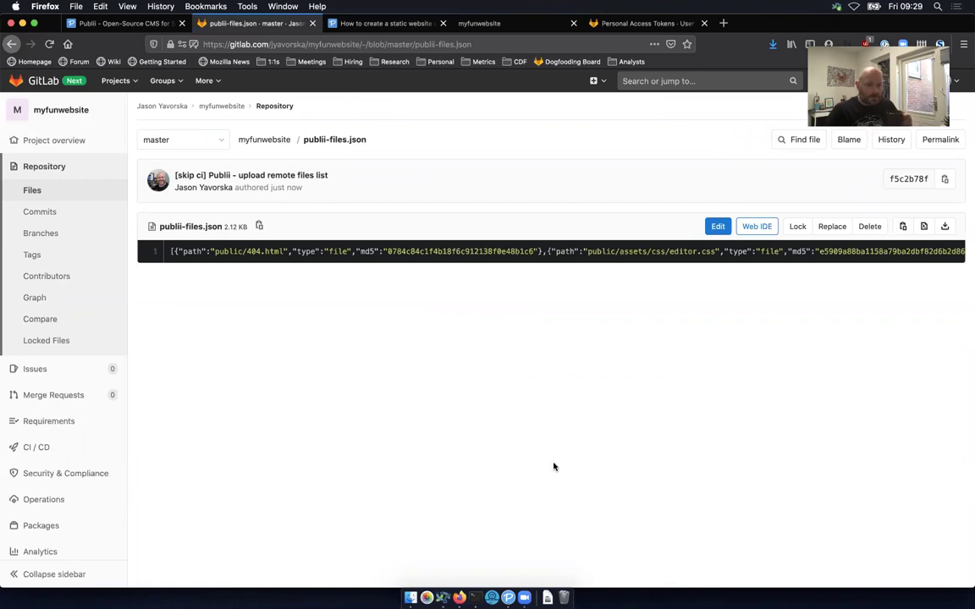
Inspect the public folder of uploaded site files, then return to the project overview.
{"action": "left_click_drag", "start_coordinate": [761, 252], "coordinate": [899, 250]}
{"action": "left_click", "coordinate": [144, 106]}
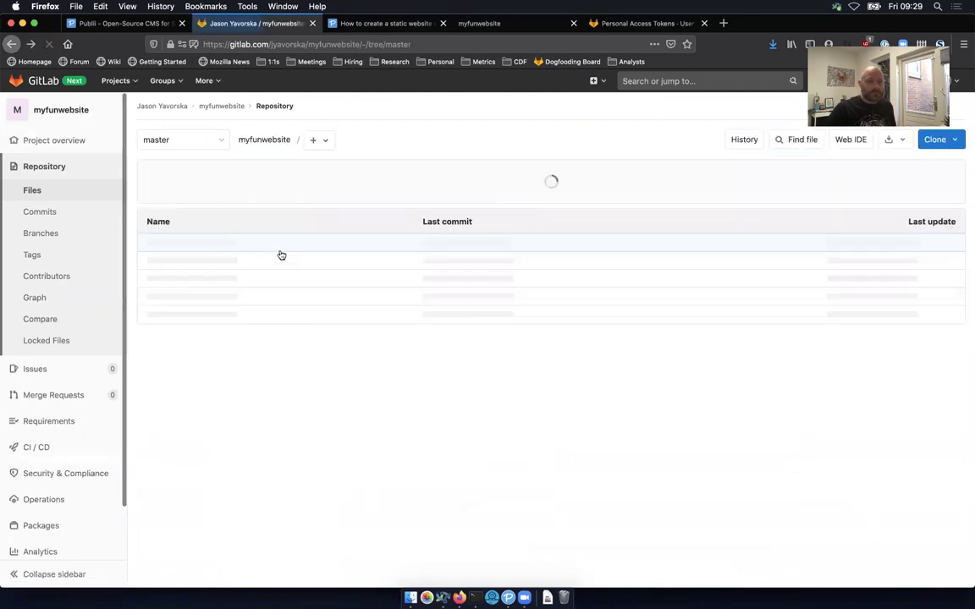
{"action": "left_click", "coordinate": [165, 246]}
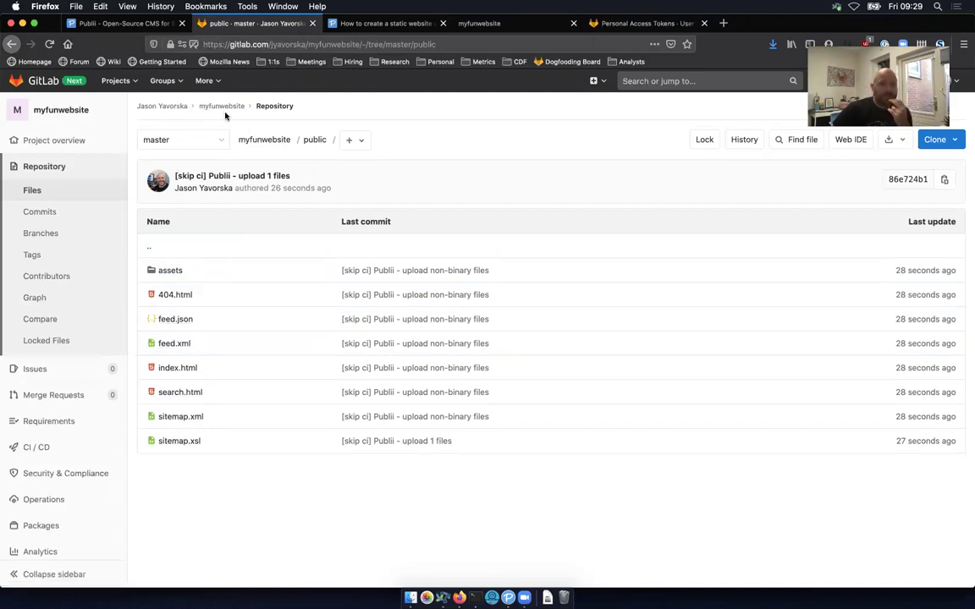
{"action": "left_click", "coordinate": [219, 106]}
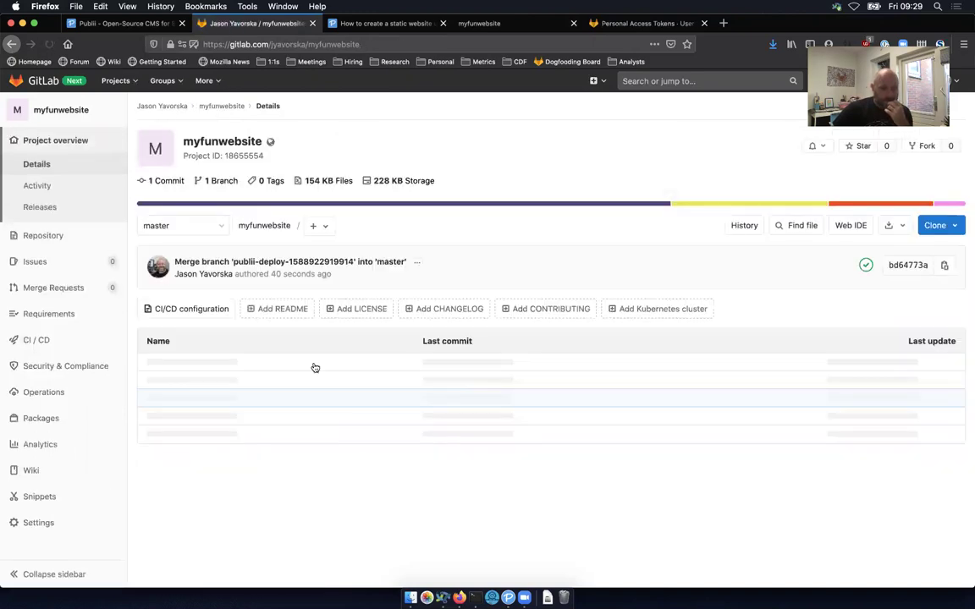
Open the myfunwebsite Pipelines list from the CI/CD menu to check the master pipeline passed.
{"action": "left_click", "coordinate": [140, 340]}
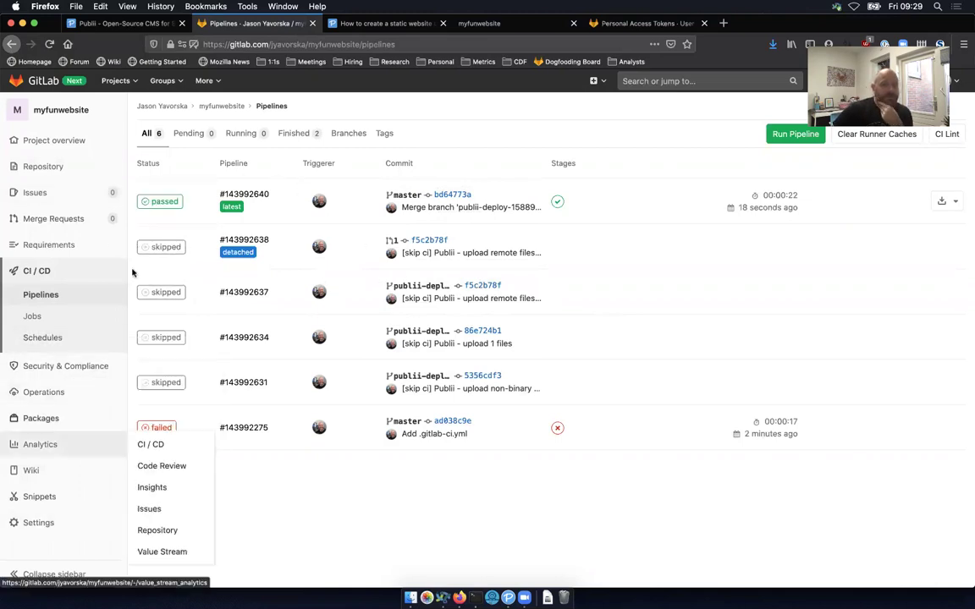
Load the live site at the user's gitlab.io address plus /myfunwebsite/ in a new tab, then return to Publii.
{"action": "left_click", "coordinate": [474, 30]}
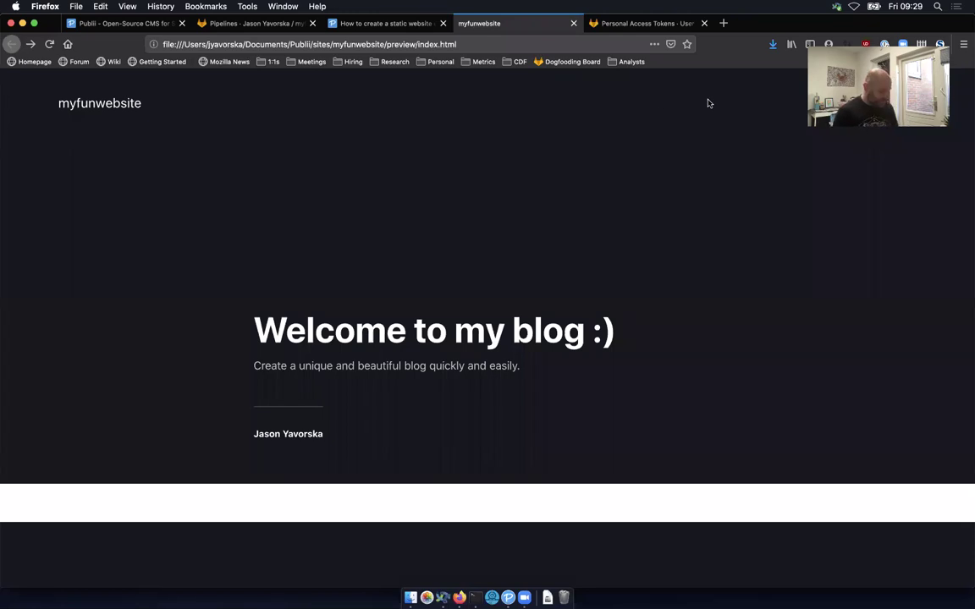
{"action": "key", "text": "super+t"}
{"action": "type", "text": "jyav"}
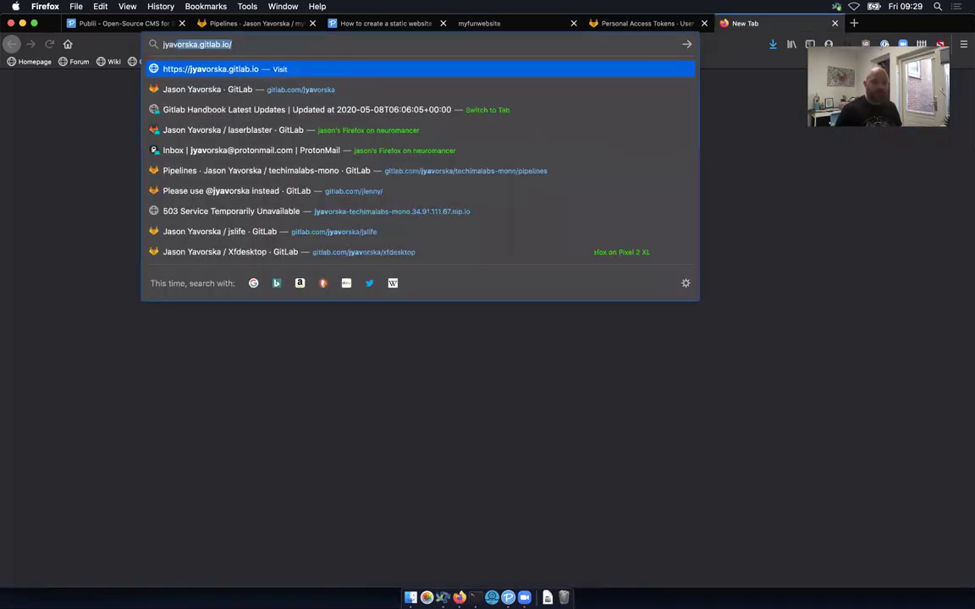
{"action": "type", "text": "orsk"}
{"action": "key", "text": "Right"}
{"action": "type", "text": "m"}
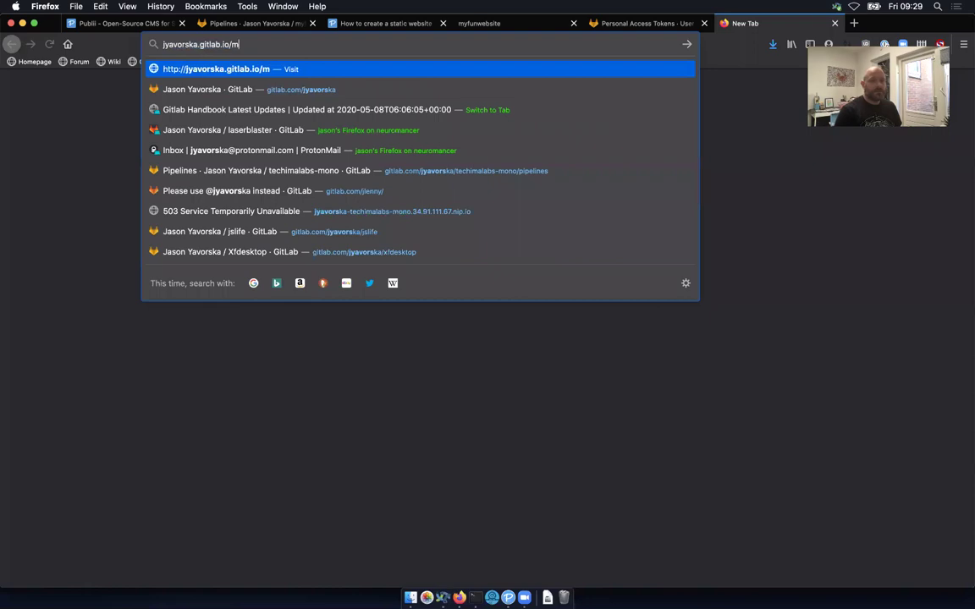
{"action": "type", "text": "yfunwebsite/"}
{"action": "key", "text": "Return"}
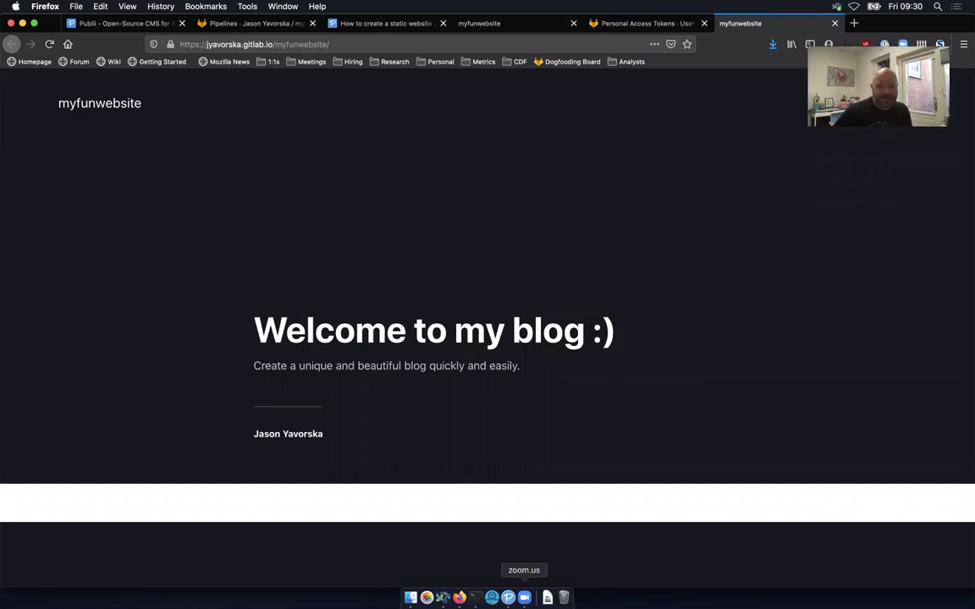
{"action": "left_click", "coordinate": [508, 597]}
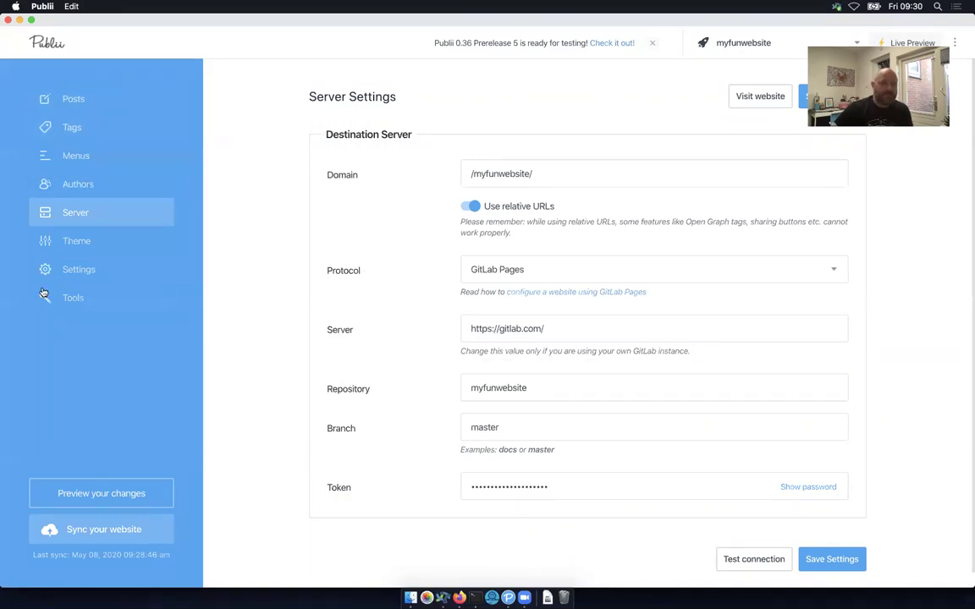
Create a new post titled 'Hello! Open source is awesome..'.
{"action": "left_click", "coordinate": [108, 103]}
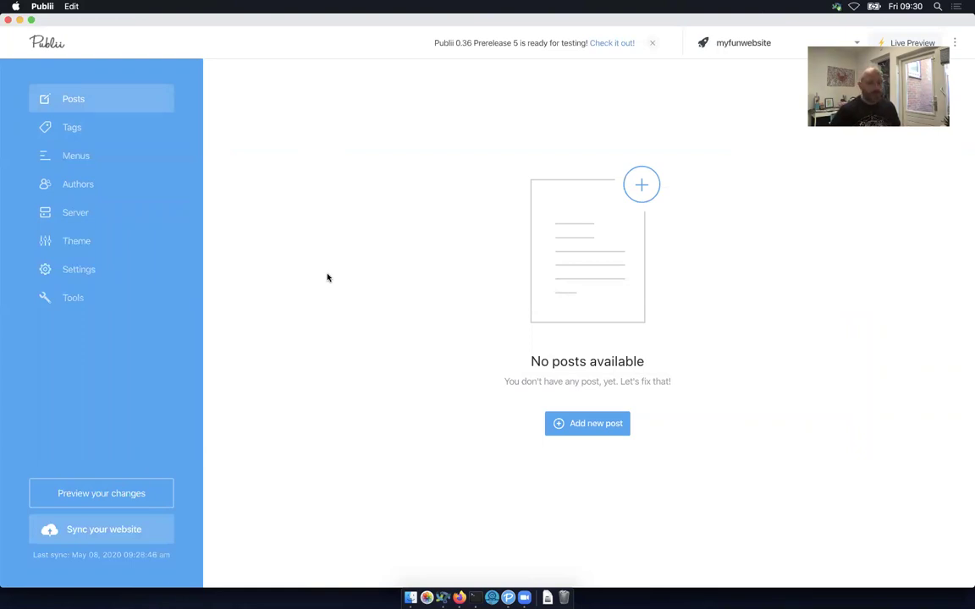
{"action": "left_click", "coordinate": [610, 422]}
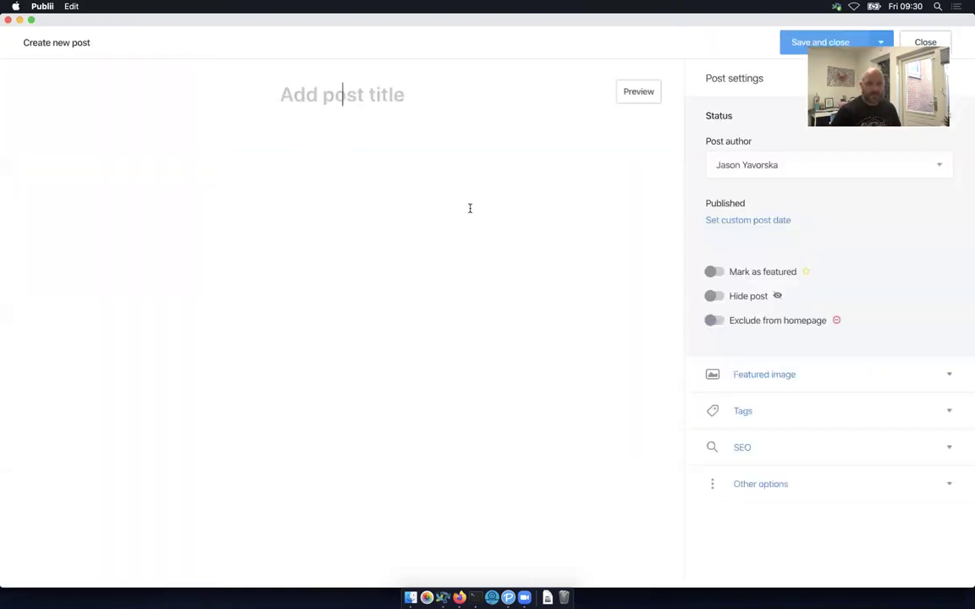
{"action": "type", "text": "Hello! "}
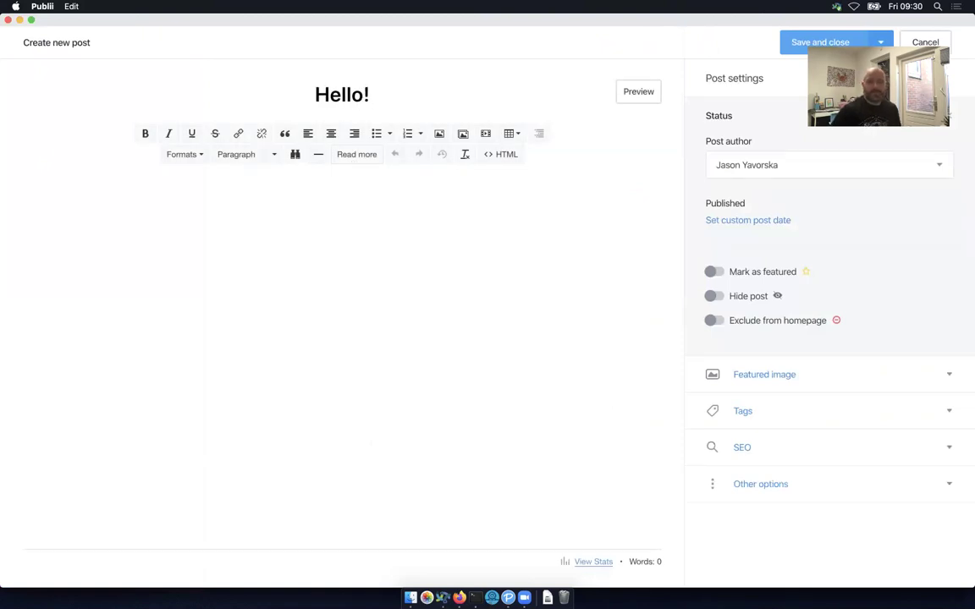
{"action": "type", "text": "O"}
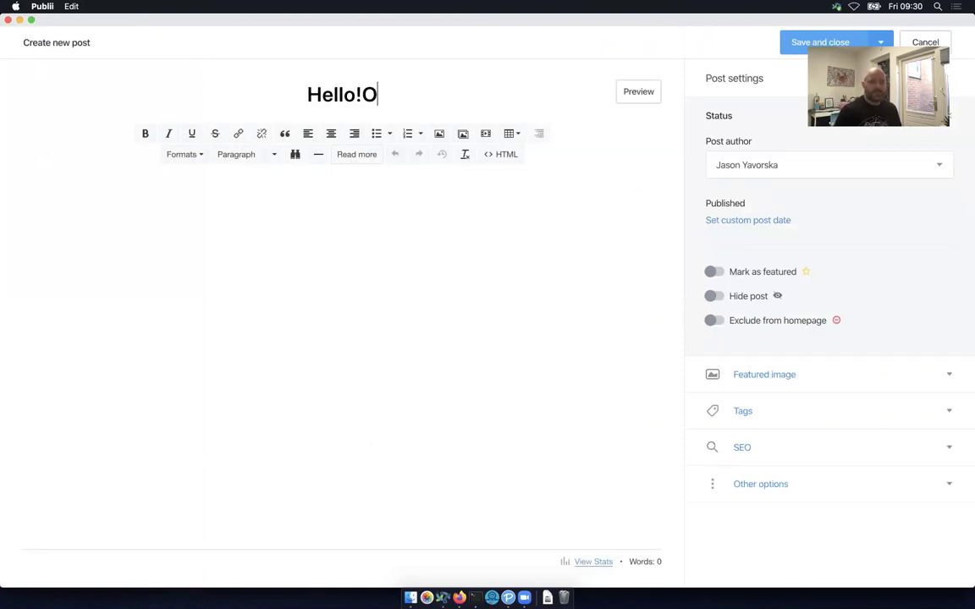
{"action": "key", "text": "BackSpace"}
{"action": "type", "text": "Open source is awesome.."}
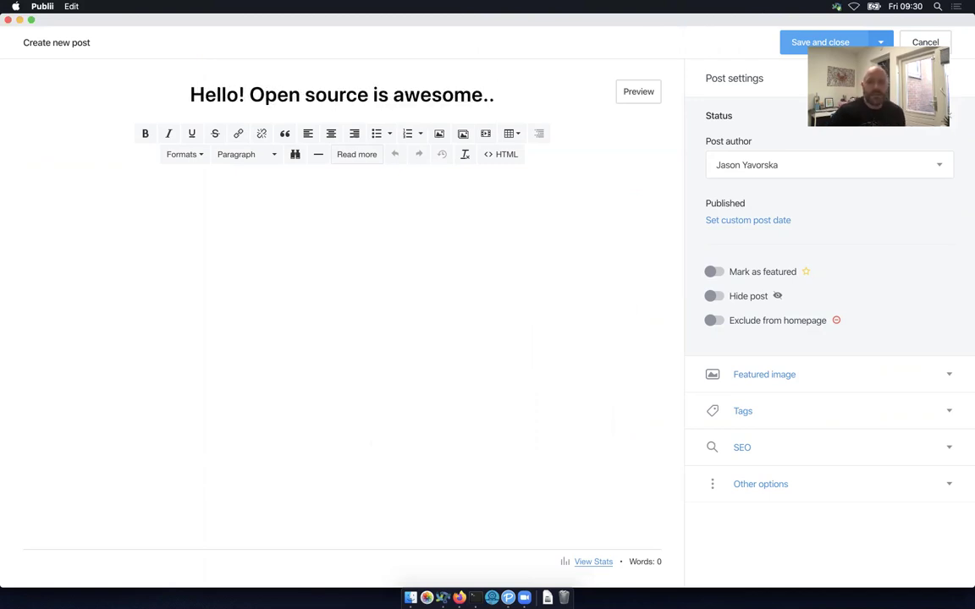
Add the body 'It's really true.', save the post, and start syncing the site.
{"action": "left_click", "coordinate": [145, 195]}
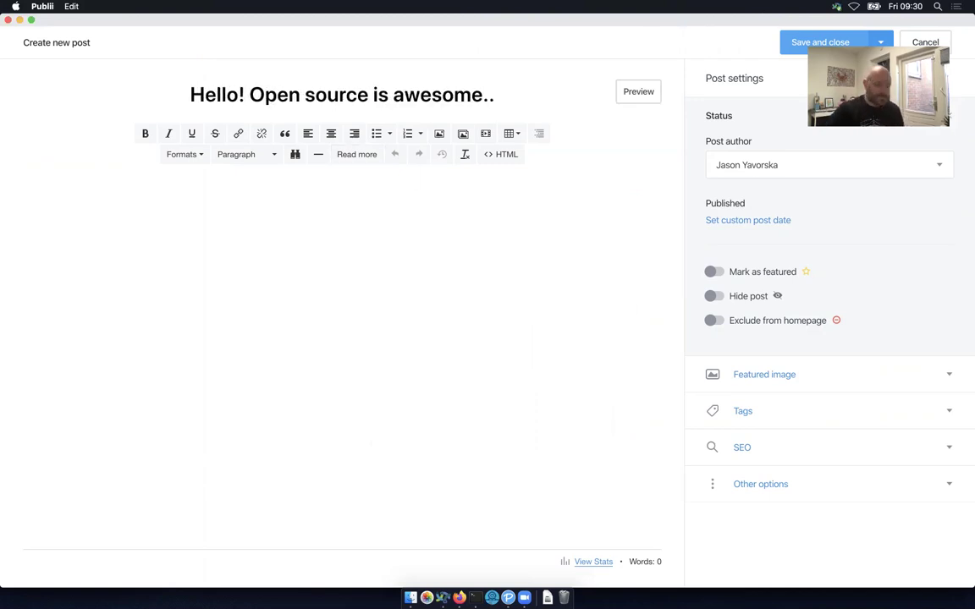
{"action": "type", "text": "It's really true."}
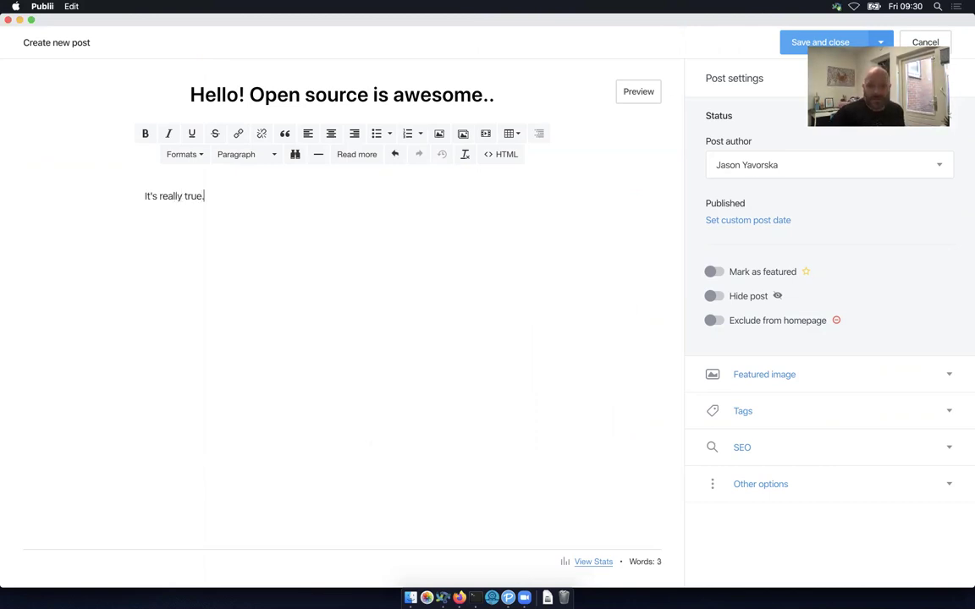
{"action": "key", "text": "super+s"}
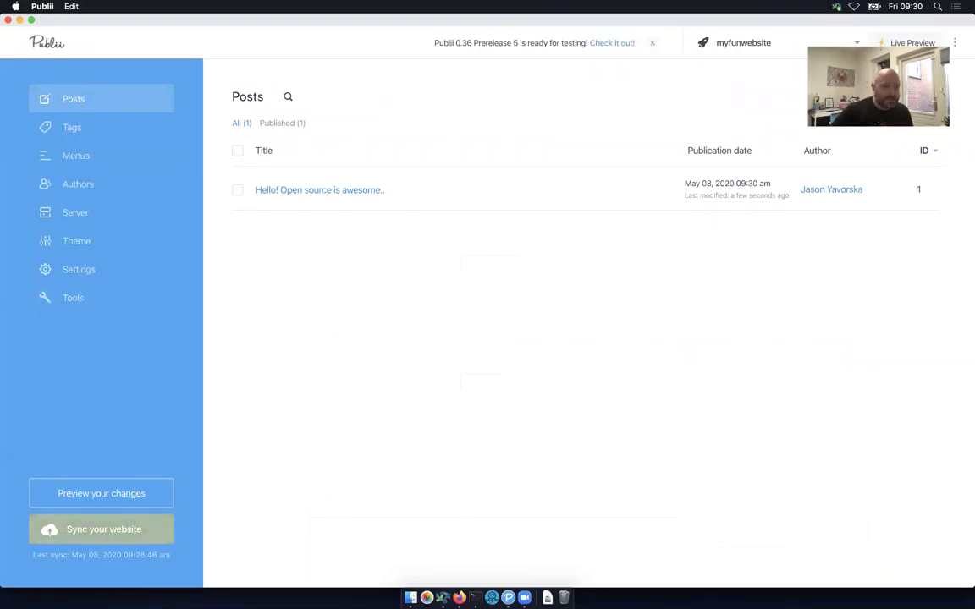
{"action": "left_click", "coordinate": [103, 529]}
{"action": "key", "text": "Return"}
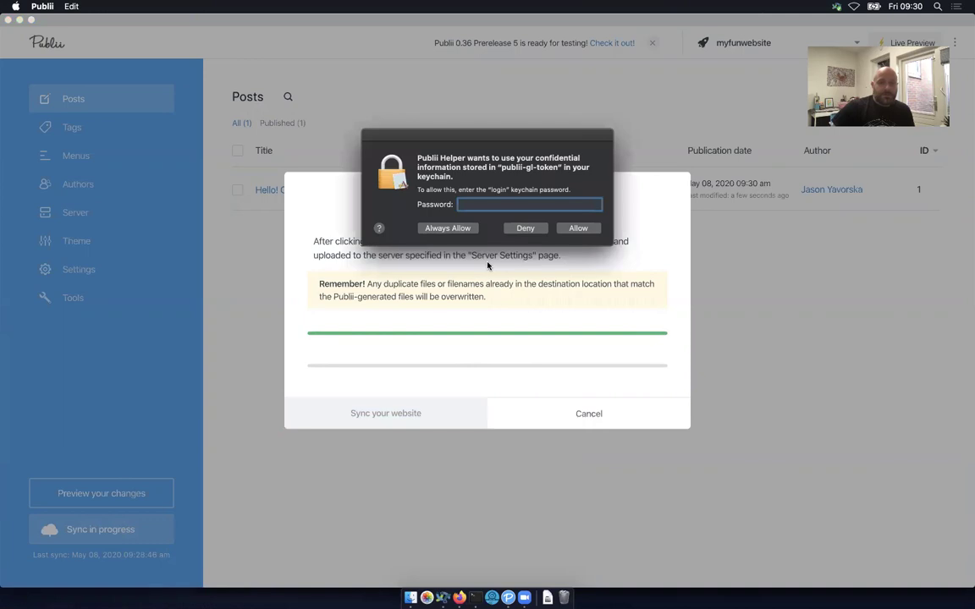
Authorize the stored GitLab token with the keychain password and dismiss the 'file already exists' upload error.
{"action": "type", "text": "•••"}
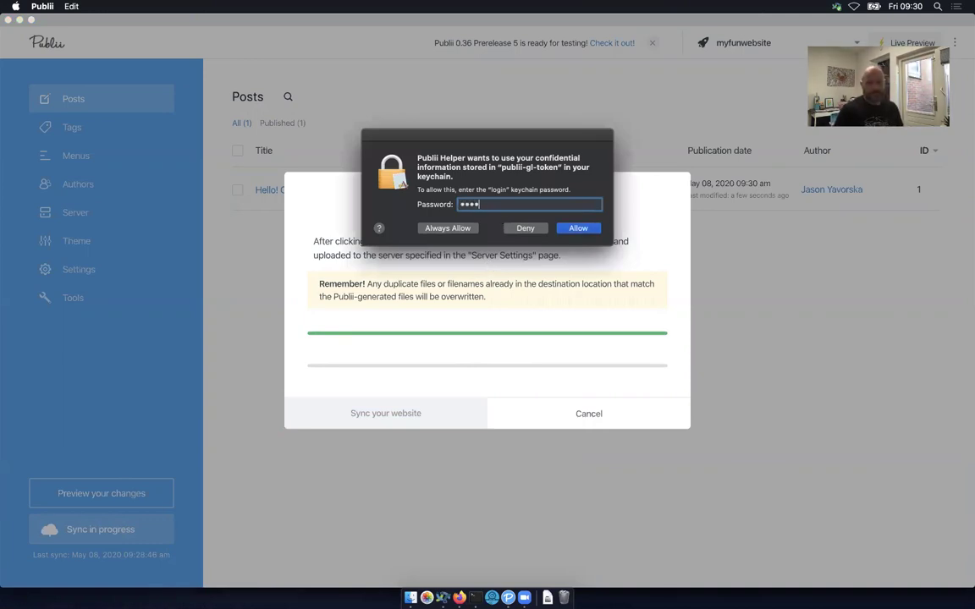
{"action": "key", "text": "Return"}
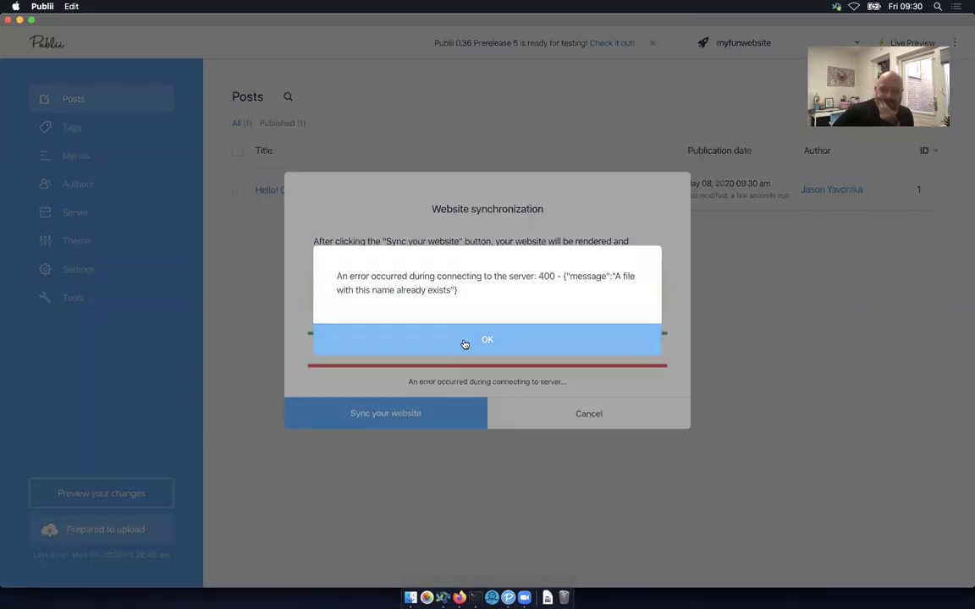
{"action": "left_click", "coordinate": [465, 343]}
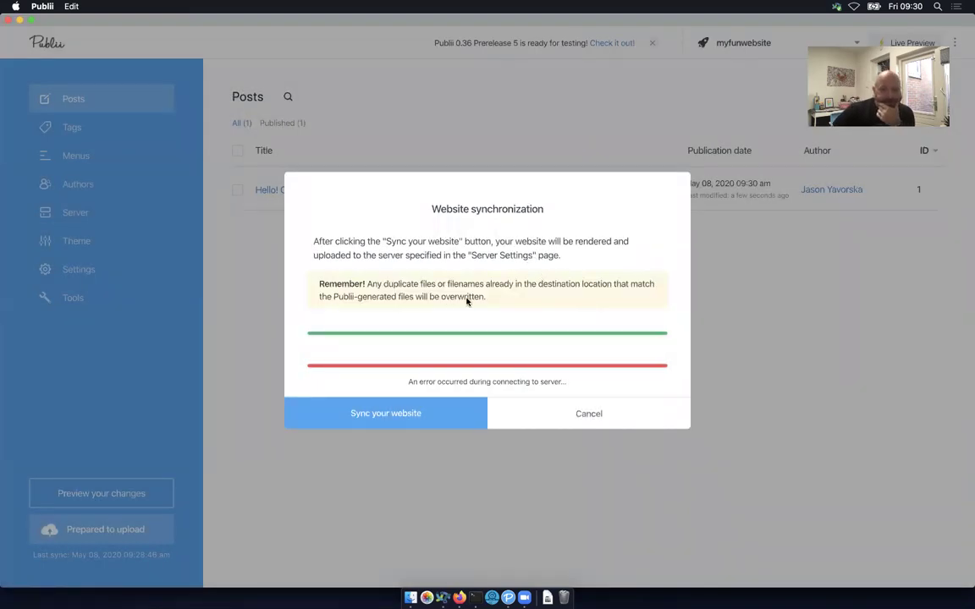
{"action": "left_click_drag", "start_coordinate": [467, 301], "coordinate": [315, 285]}
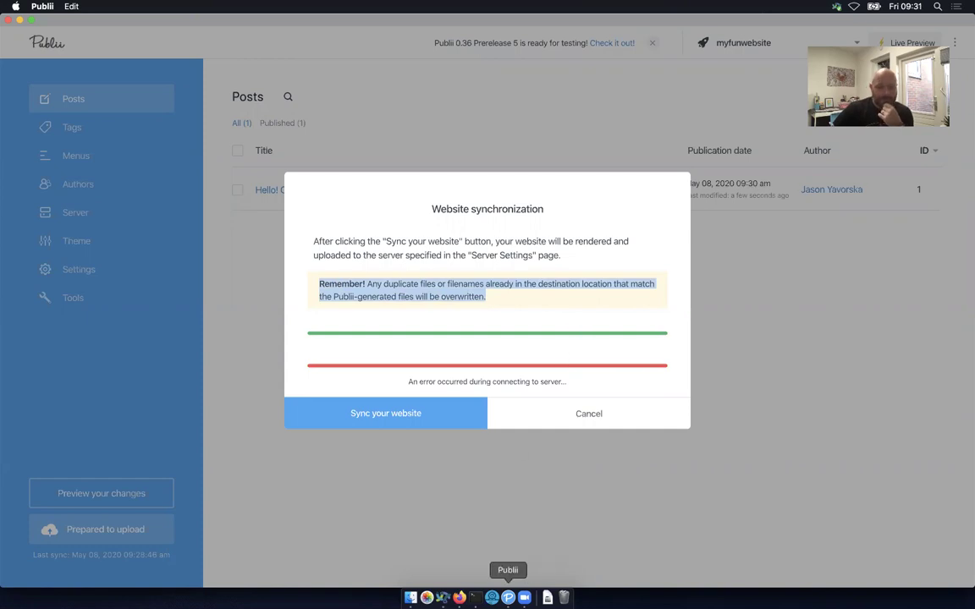
{"action": "left_click", "coordinate": [447, 435]}
Close the sync window, regenerate the local preview, and reload the live site's home page.
{"action": "left_click", "coordinate": [612, 415]}
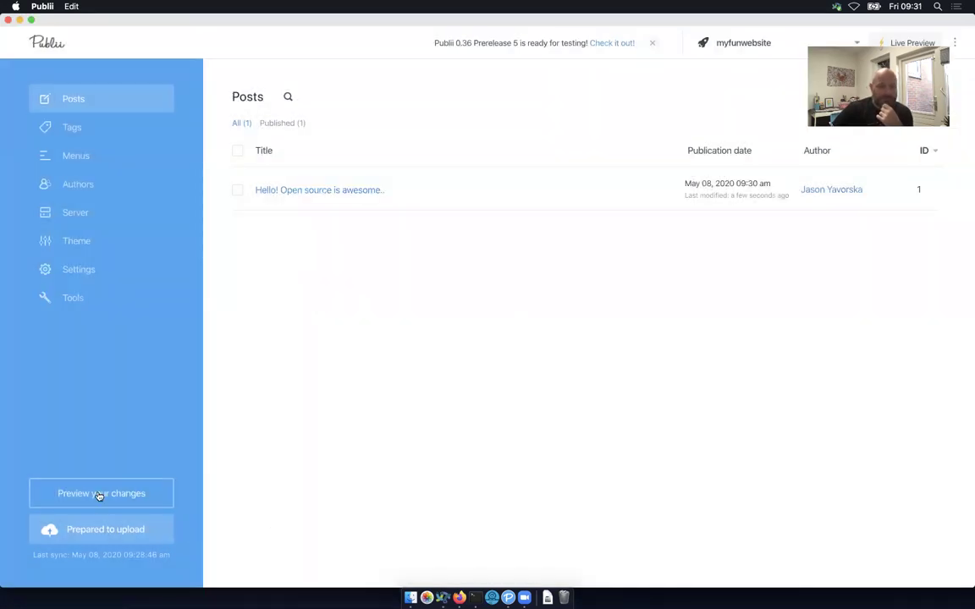
{"action": "left_click", "coordinate": [98, 494]}
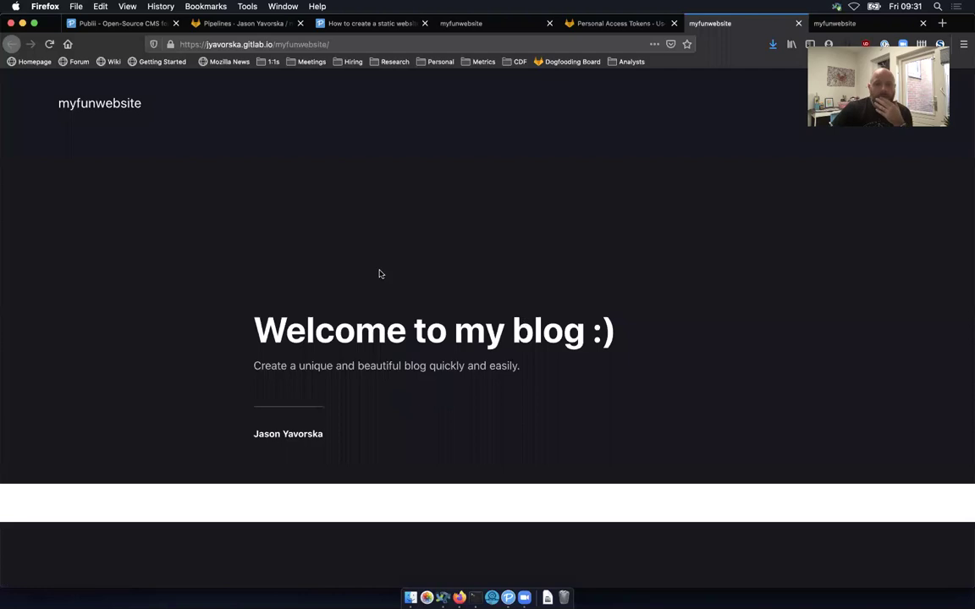
{"action": "left_click", "coordinate": [122, 103]}
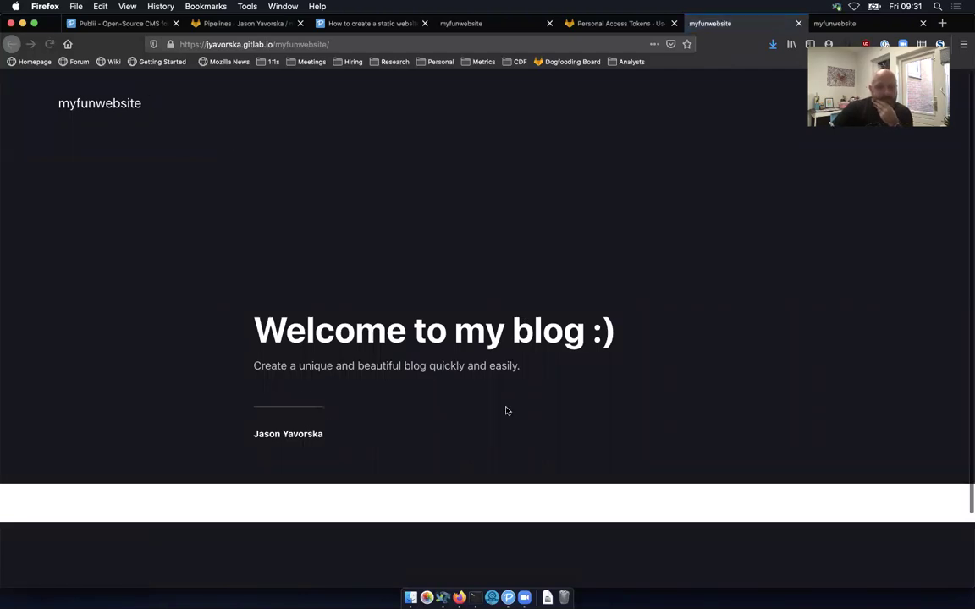
{"action": "scroll", "coordinate": [357, 541], "scroll_direction": "down", "scroll_amount": 2}
{"action": "scroll", "coordinate": [587, 400], "scroll_direction": "up", "scroll_amount": 2}
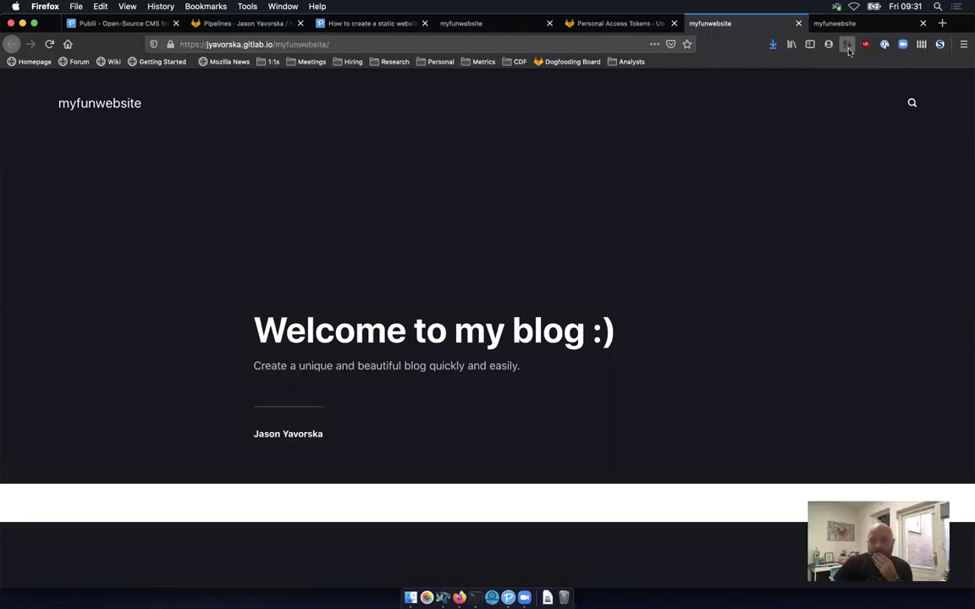
Check the script blocker panel, then scroll the GitLab Pages guide to steps 2–7.
{"action": "left_click", "coordinate": [939, 44]}
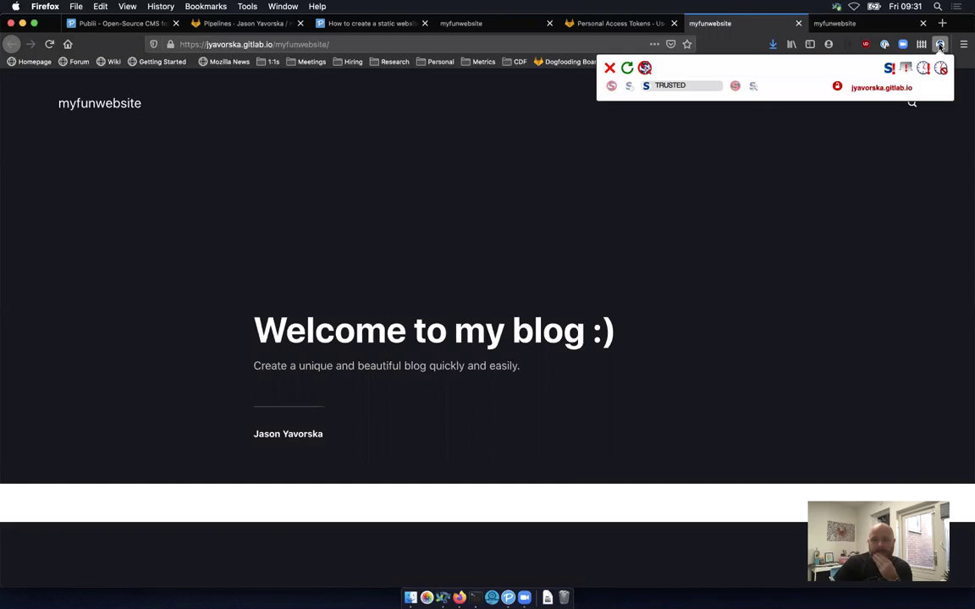
{"action": "left_click", "coordinate": [659, 252]}
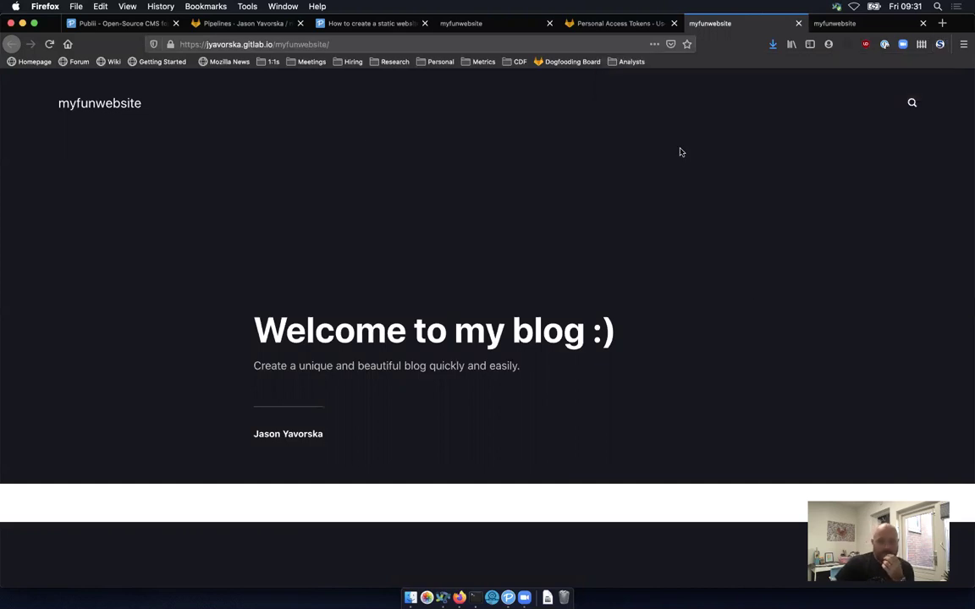
{"action": "scroll", "coordinate": [383, 390], "scroll_direction": "down", "scroll_amount": 2}
{"action": "scroll", "coordinate": [416, 216], "scroll_direction": "up", "scroll_amount": 2}
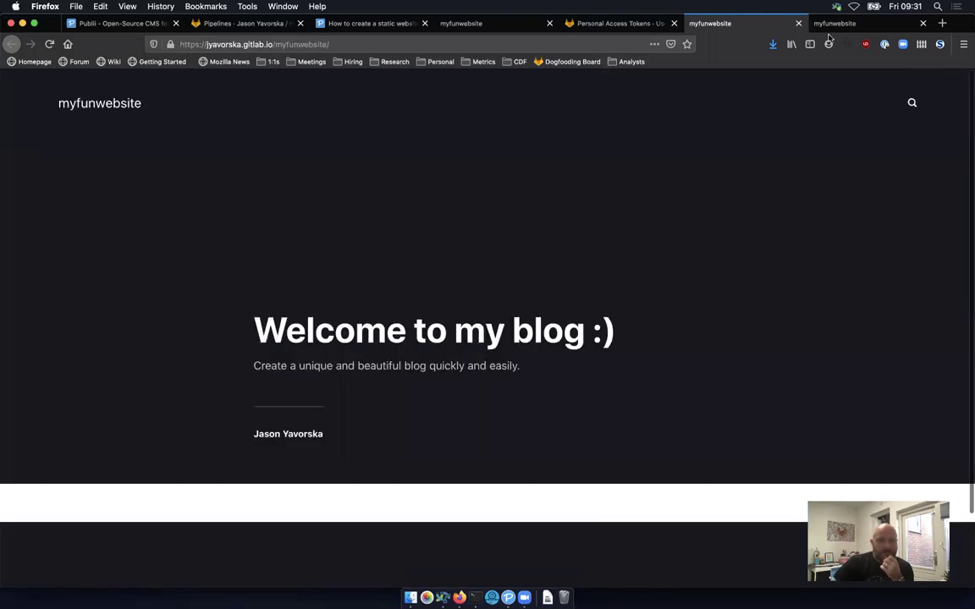
{"action": "left_click", "coordinate": [370, 23]}
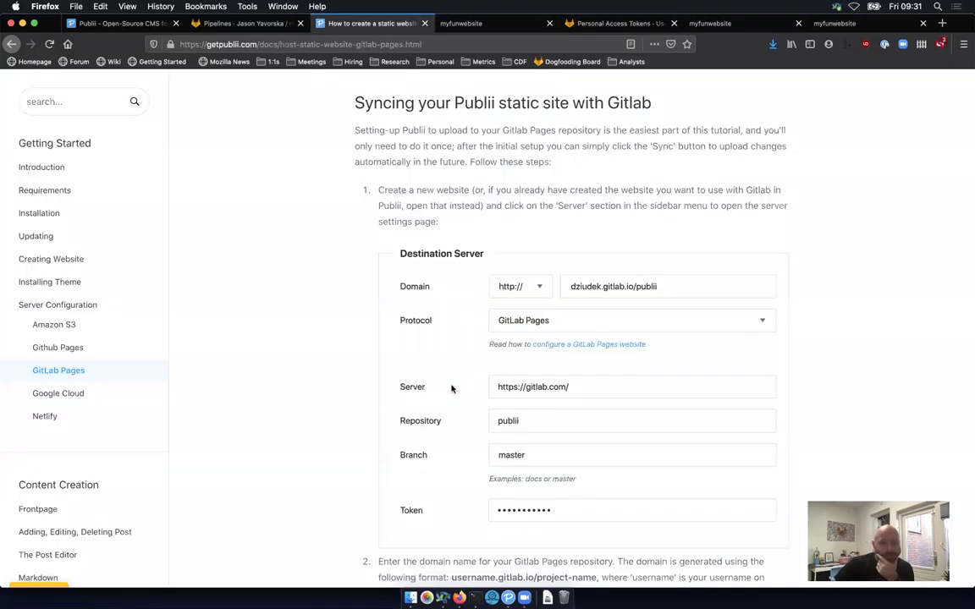
{"action": "scroll", "coordinate": [109, 370], "scroll_direction": "up", "scroll_amount": 1}
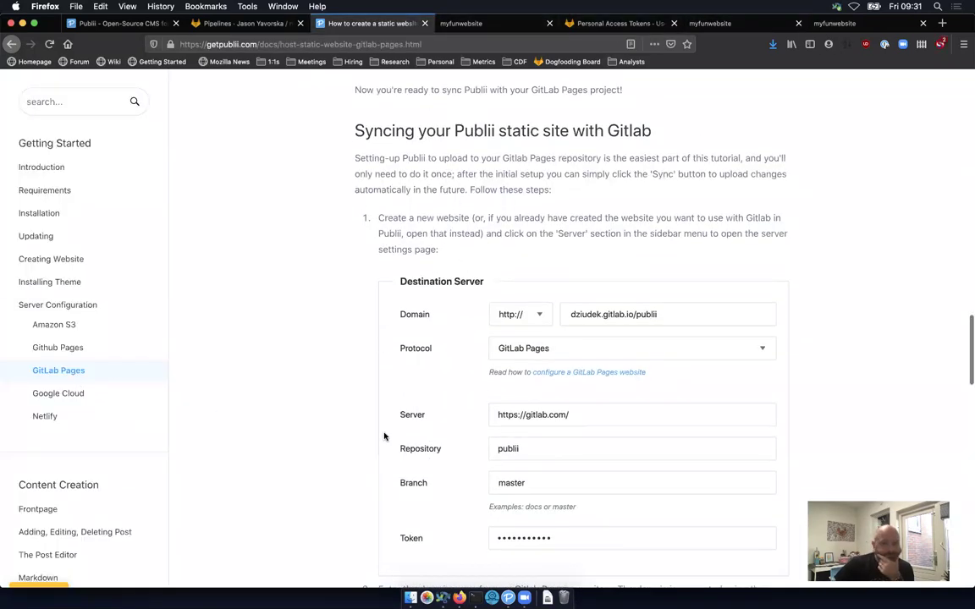
{"action": "scroll", "coordinate": [384, 436], "scroll_direction": "down", "scroll_amount": 5}
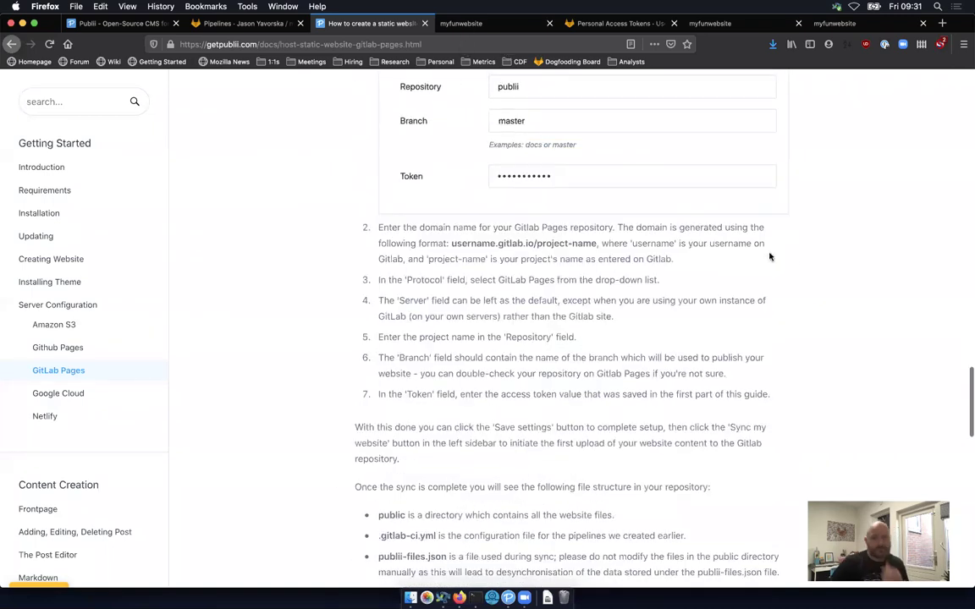
Compare the local preview with the reloaded gitlab.io site, then close the gitlab.io tab.
{"action": "key", "text": "ctrl+Tab"}
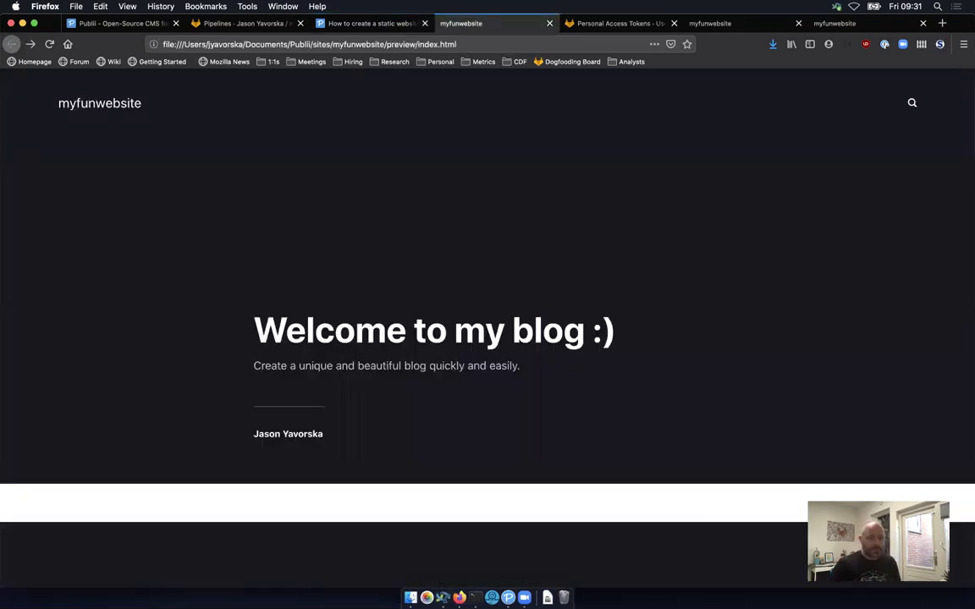
{"action": "scroll", "coordinate": [488, 339], "scroll_direction": "down", "scroll_amount": 3}
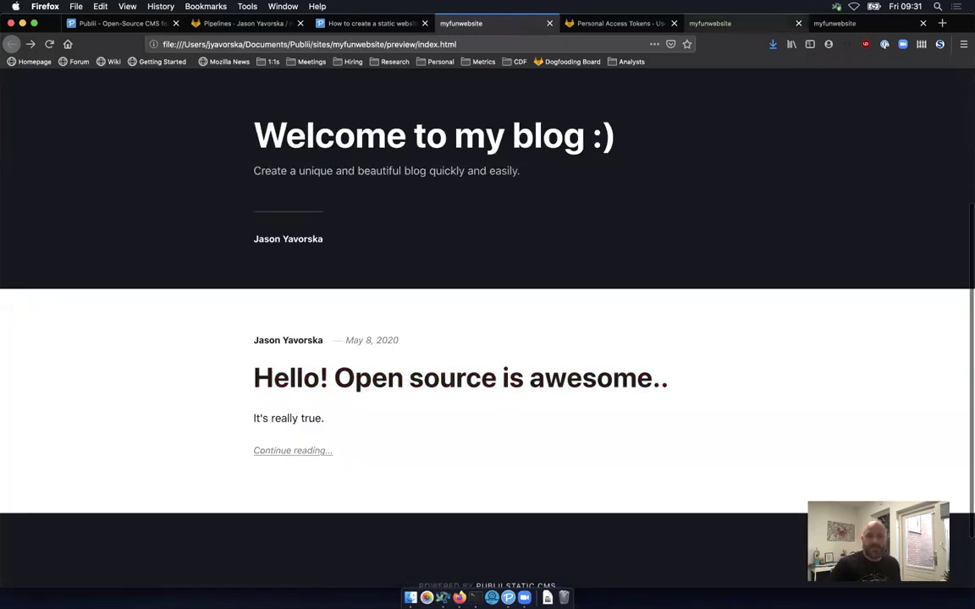
{"action": "key", "text": "ctrl+Tab"}
{"action": "key", "text": "ctrl+Tab"}
{"action": "scroll", "coordinate": [487, 339], "scroll_direction": "down", "scroll_amount": 2}
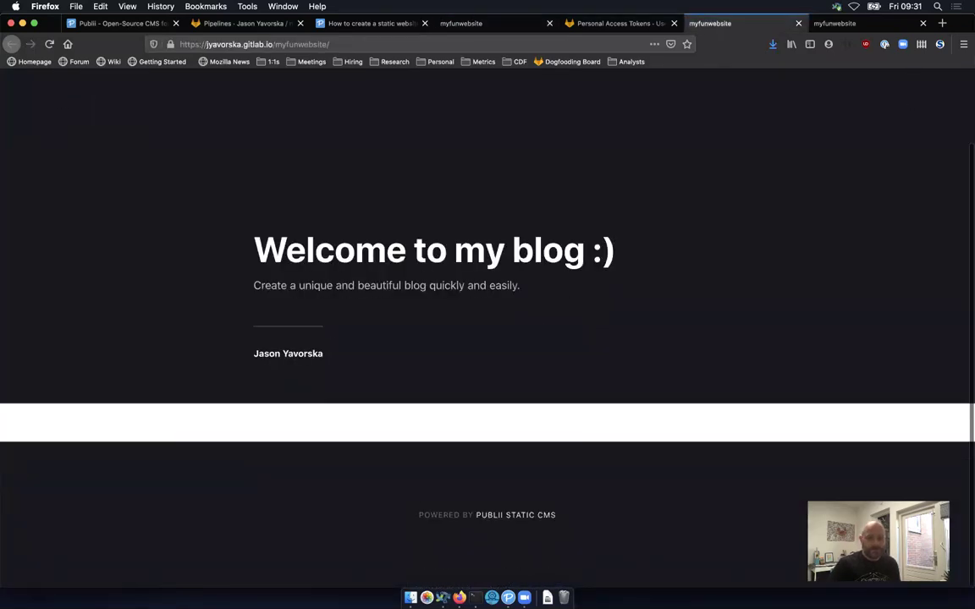
{"action": "key", "text": "super+r"}
{"action": "key", "text": "super+w"}
Review the remaining myfunwebsite copies and close the duplicate, ending on Personal Access Tokens.
{"action": "key", "text": "ctrl+shift+Tab"}
{"action": "key", "text": "ctrl+shift+Tab"}
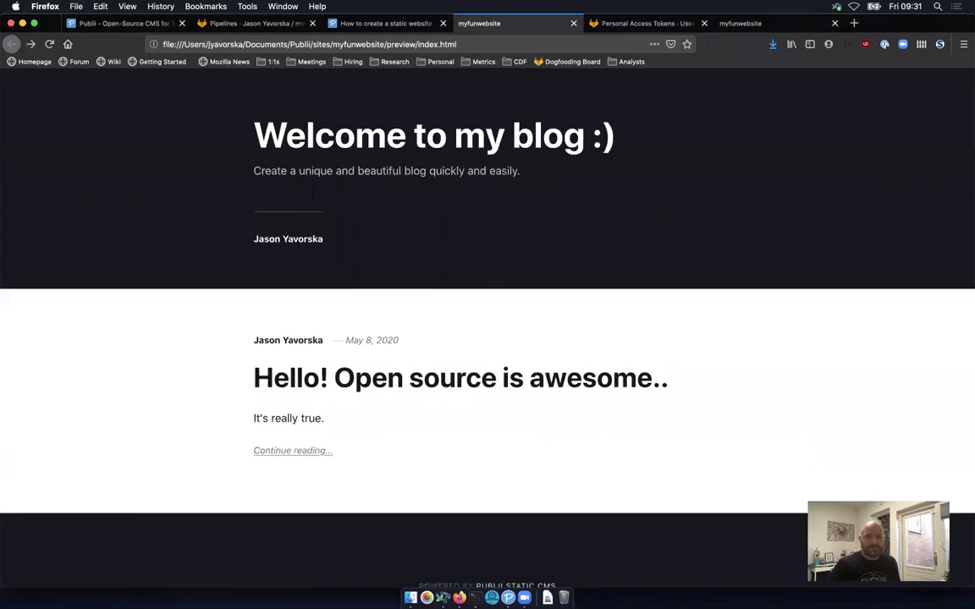
{"action": "scroll", "coordinate": [488, 339], "scroll_direction": "down", "scroll_amount": 2}
{"action": "scroll", "coordinate": [487, 339], "scroll_direction": "up", "scroll_amount": 5}
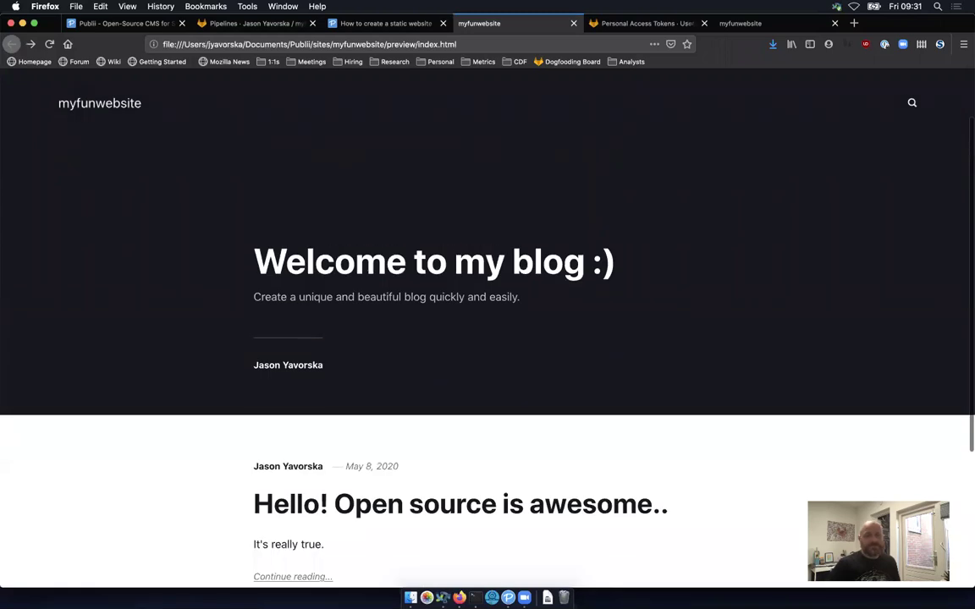
{"action": "scroll", "coordinate": [487, 339], "scroll_direction": "down", "scroll_amount": 1}
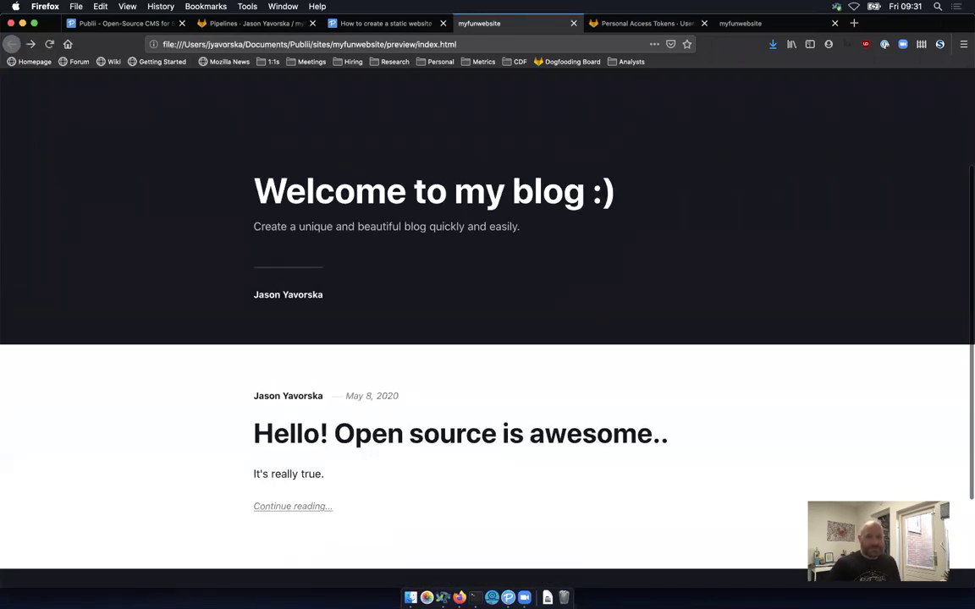
{"action": "key", "text": "ctrl+Tab"}
{"action": "key", "text": "ctrl+Tab"}
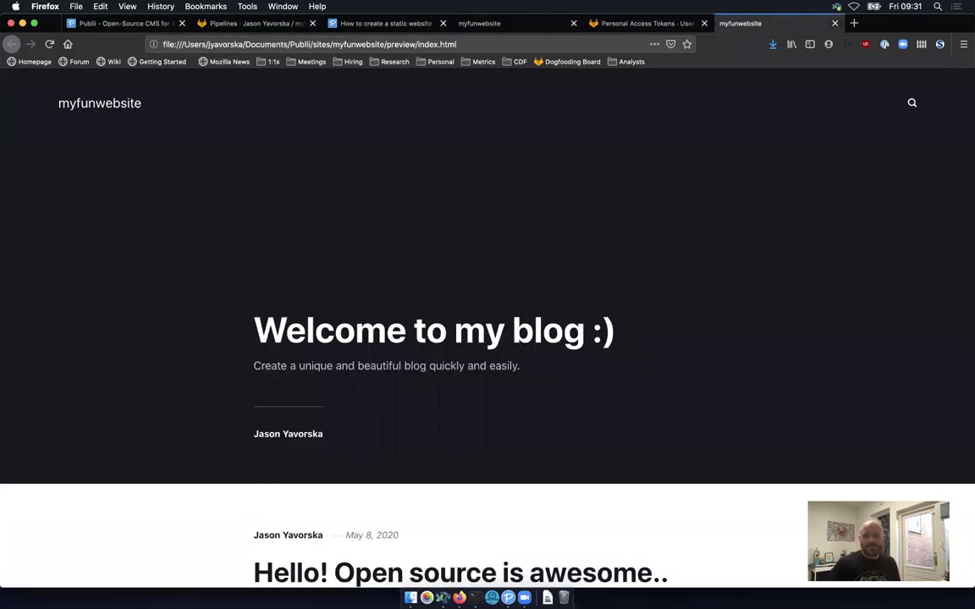
{"action": "scroll", "coordinate": [487, 339], "scroll_direction": "down", "scroll_amount": 4}
{"action": "scroll", "coordinate": [488, 339], "scroll_direction": "up", "scroll_amount": 5}
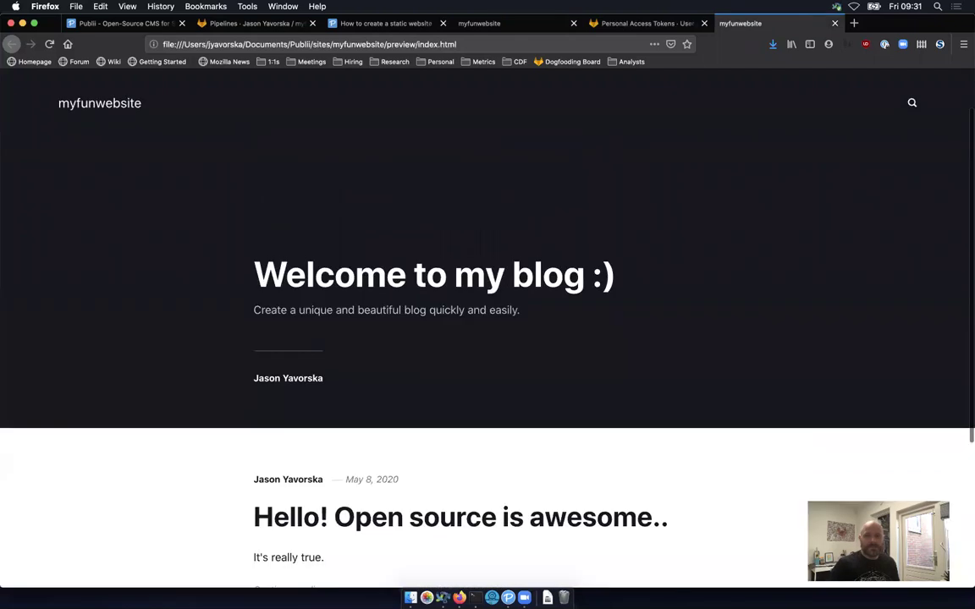
{"action": "key", "text": "super+w"}
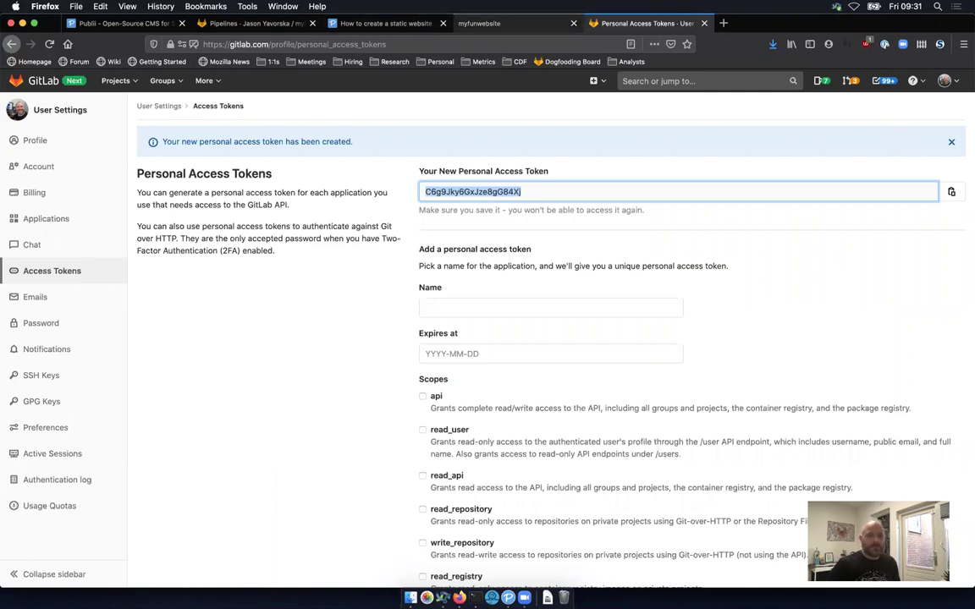
Sync myfunwebsite to GitLab using the keychain password, then dismiss the 'file already exists' error.
{"action": "left_click", "coordinate": [507, 597]}
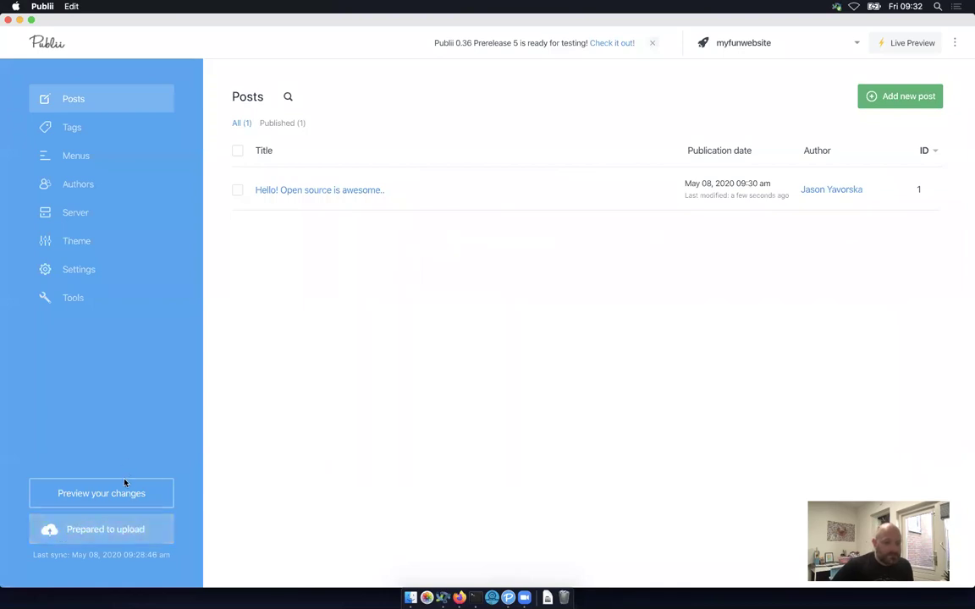
{"action": "left_click", "coordinate": [126, 529]}
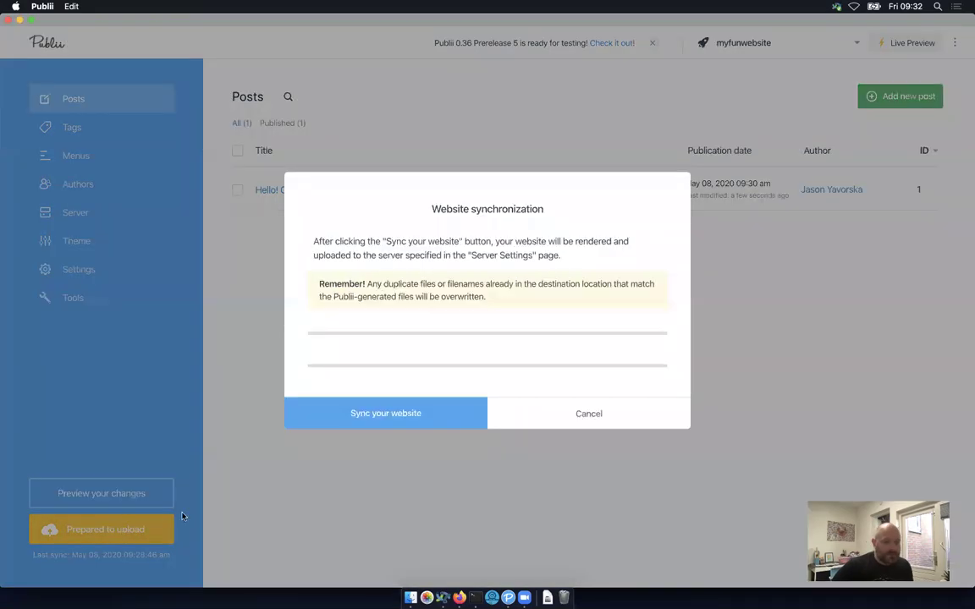
{"action": "left_click", "coordinate": [415, 414]}
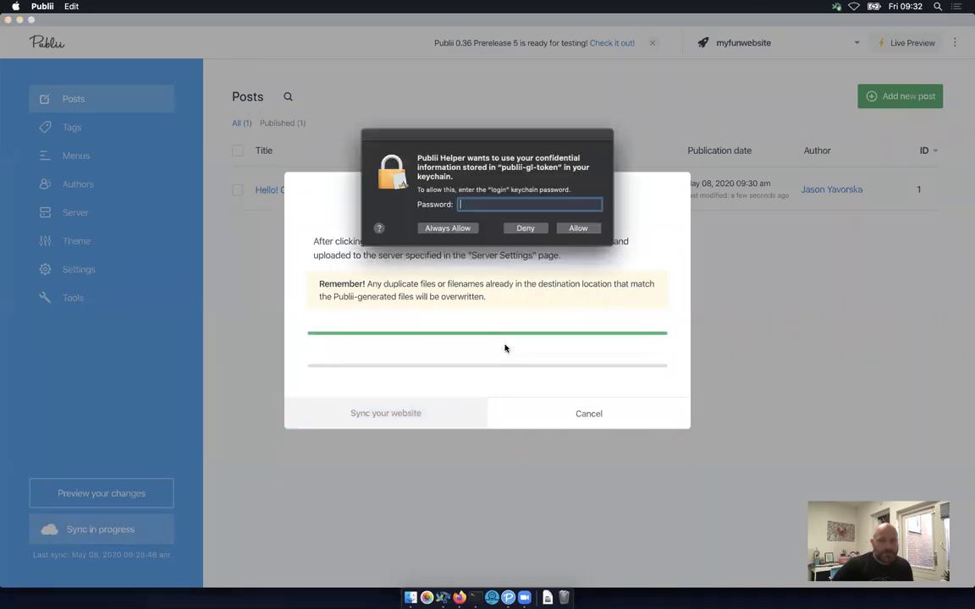
{"action": "type", "text": "••••••"}
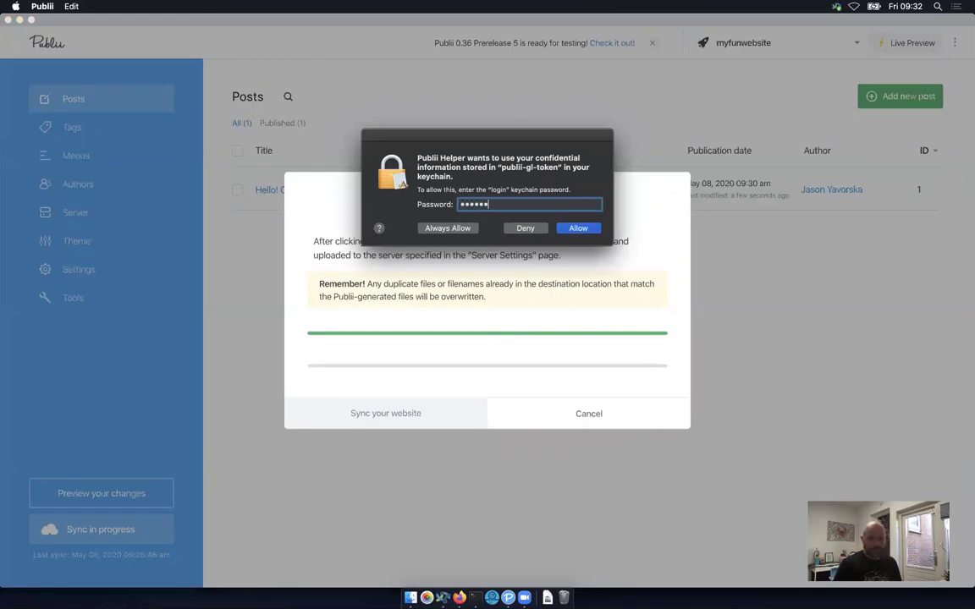
{"action": "key", "text": "Return"}
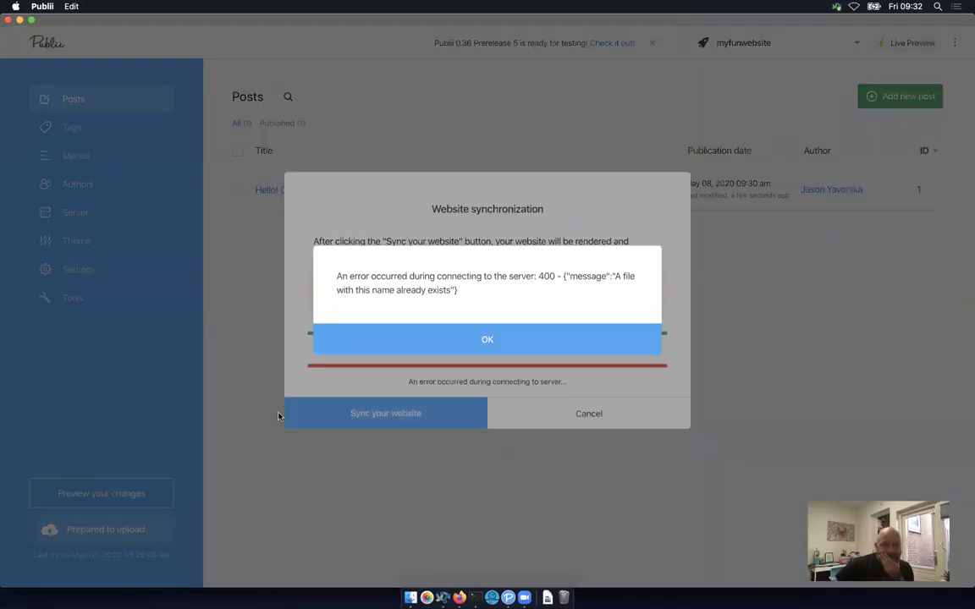
{"action": "left_click", "coordinate": [456, 343]}
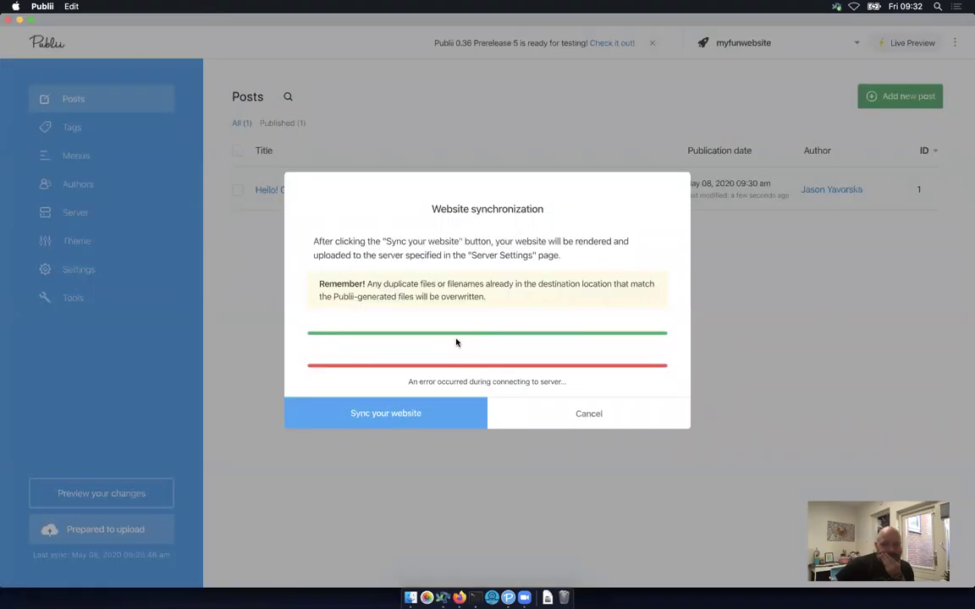
Reload GitLab's myfunwebsite Pipelines page to confirm the latest master run passed.
{"action": "key", "text": "super+Tab"}
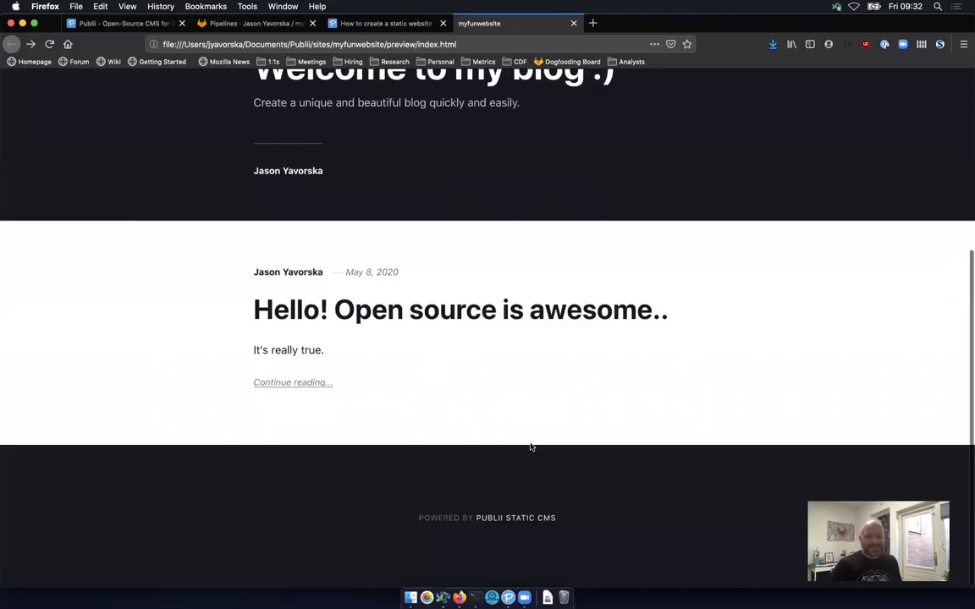
{"action": "scroll", "coordinate": [519, 424], "scroll_direction": "up", "scroll_amount": 5}
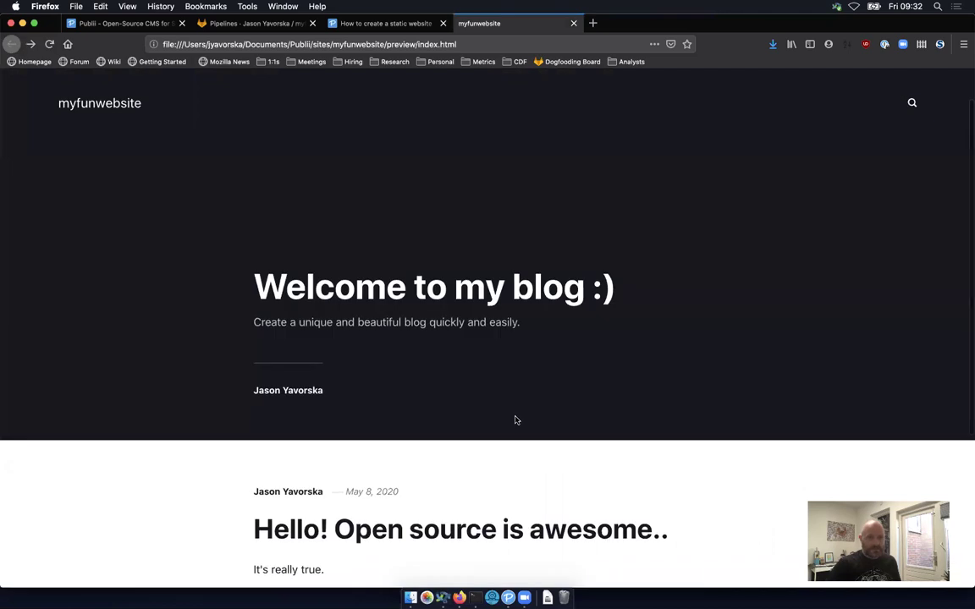
{"action": "key", "text": "ctrl+shift+Tab"}
{"action": "key", "text": "ctrl+shift+Tab"}
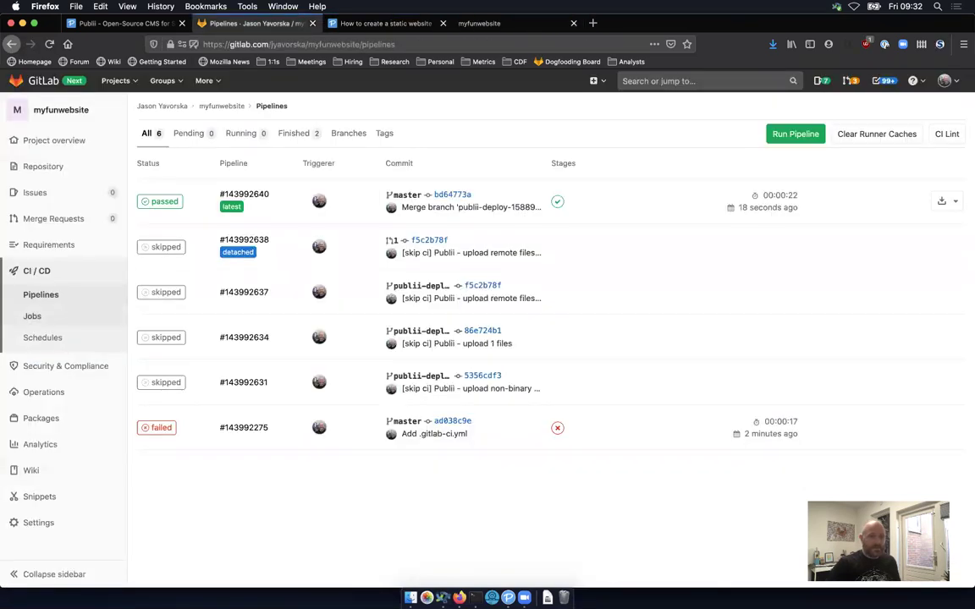
{"action": "key", "text": "super+r"}
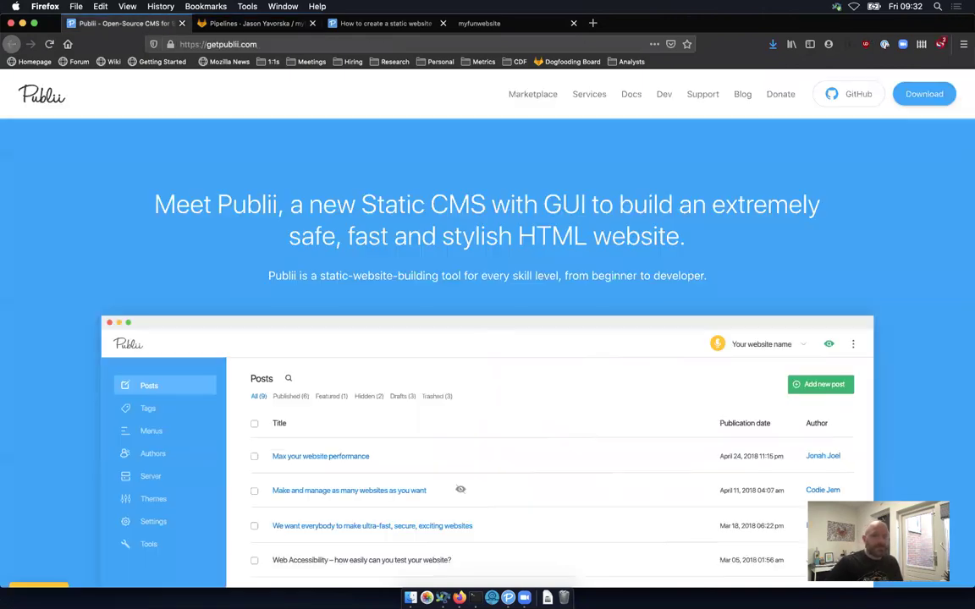
Cancel Publii's failed sync window and return to the local myfunwebsite preview in Firefox.
{"action": "left_click", "coordinate": [119, 23]}
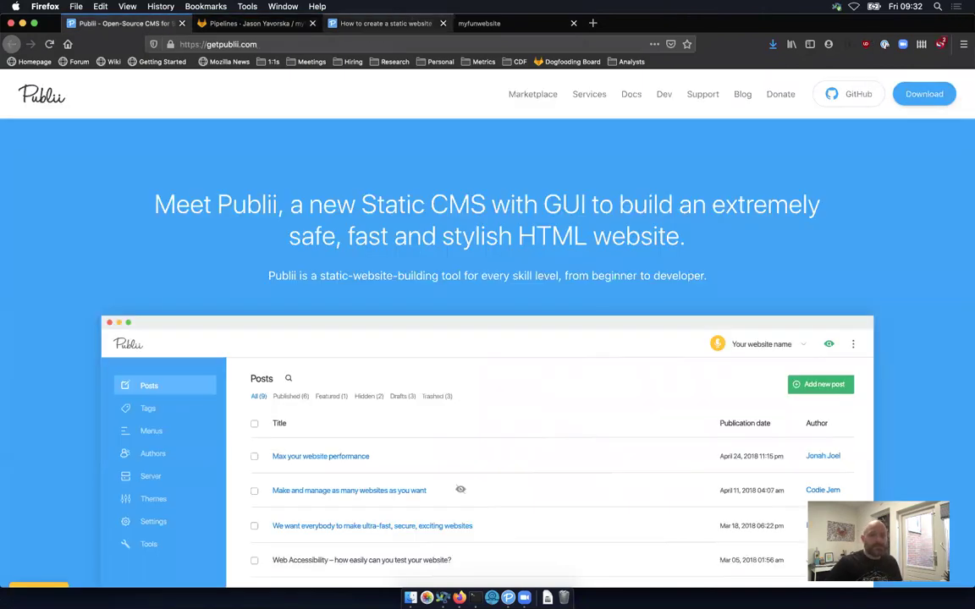
{"action": "left_click", "coordinate": [385, 23]}
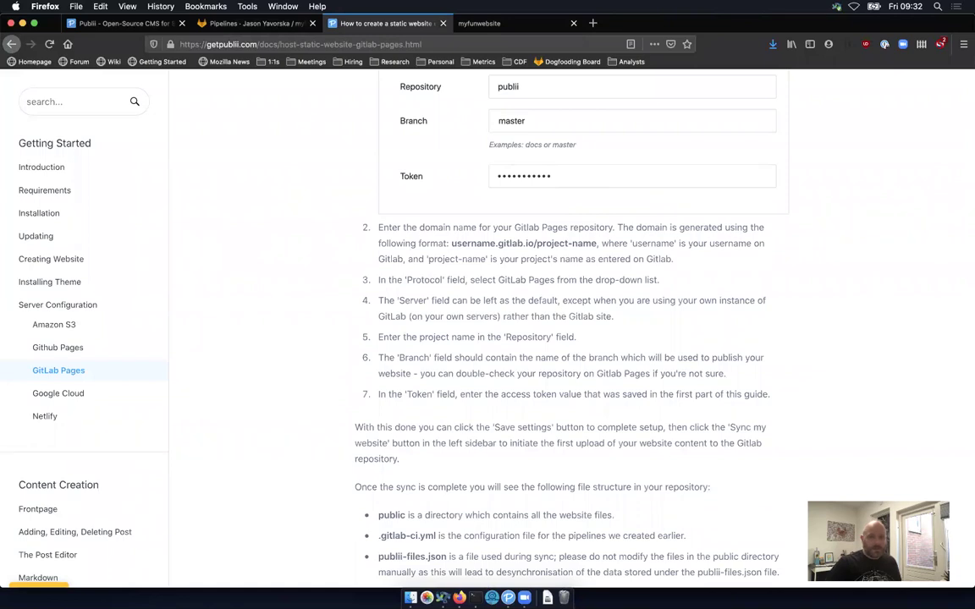
{"action": "left_click", "coordinate": [508, 598]}
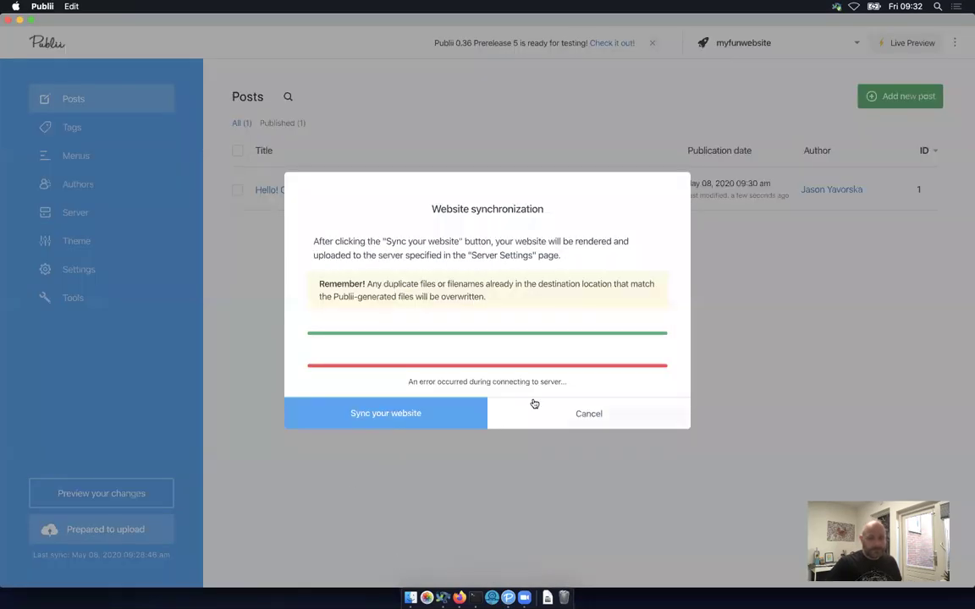
{"action": "triple_click", "coordinate": [486, 382]}
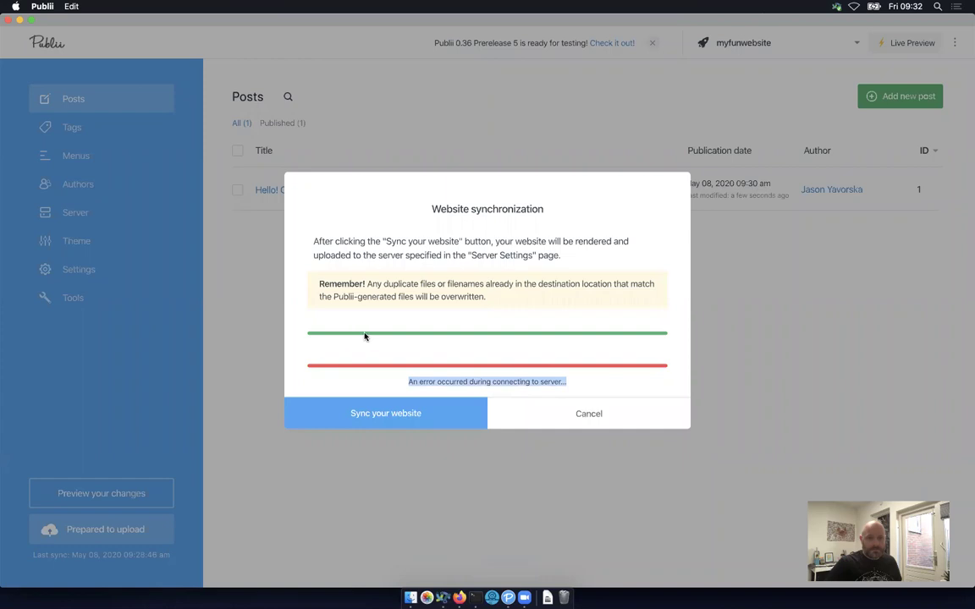
{"action": "left_click", "coordinate": [612, 416]}
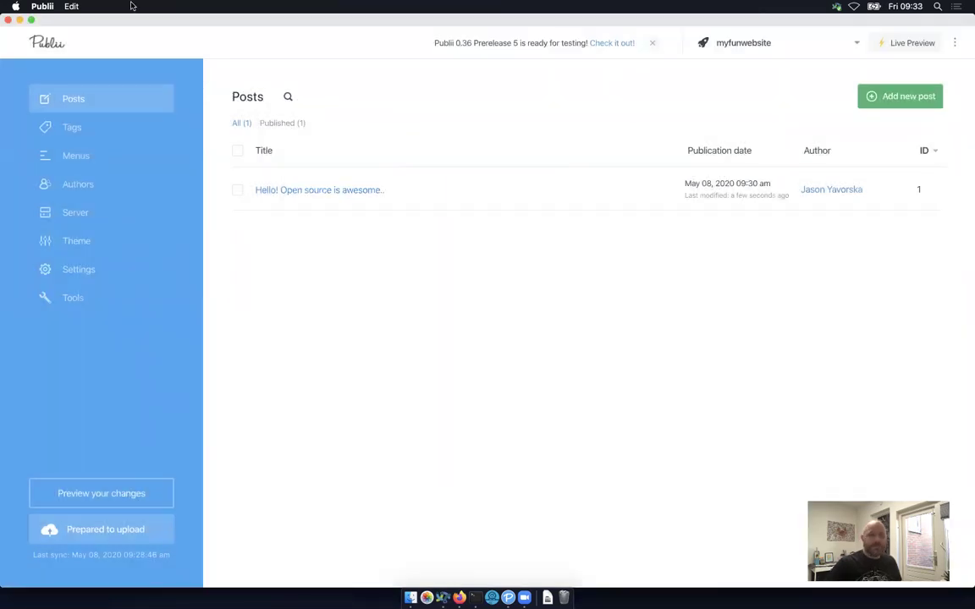
{"action": "key", "text": "super+Tab"}
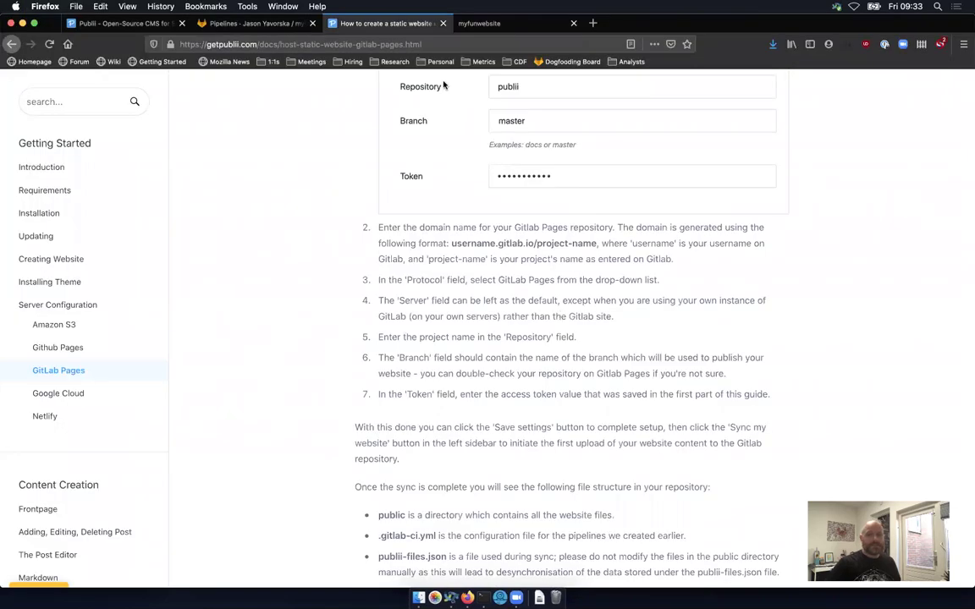
{"action": "key", "text": "ctrl+Tab"}
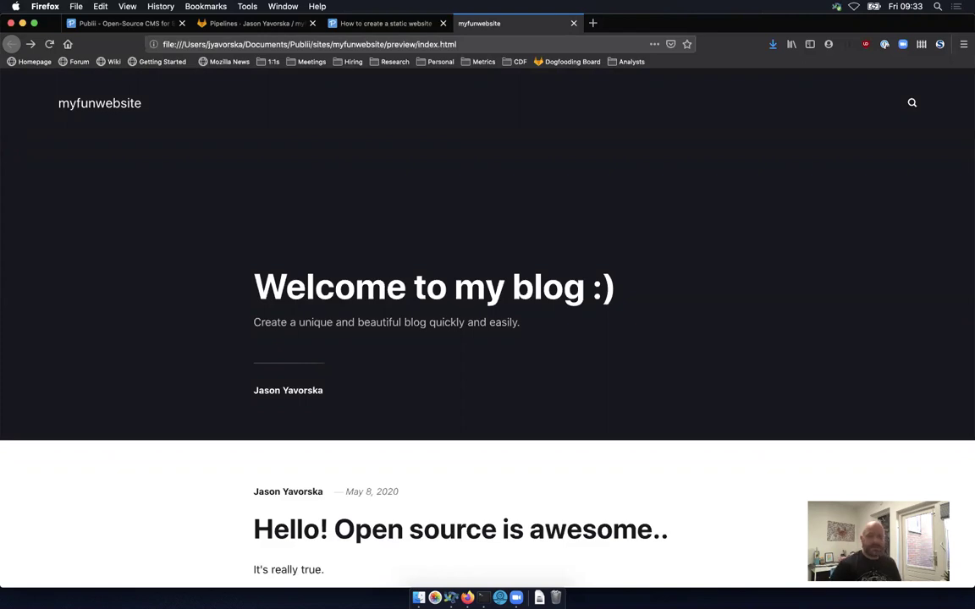
Load the published myfunwebsite's gitlab.io address in a new Firefox tab.
{"action": "key", "text": "super+t"}
{"action": "type", "text": "jyavo"}
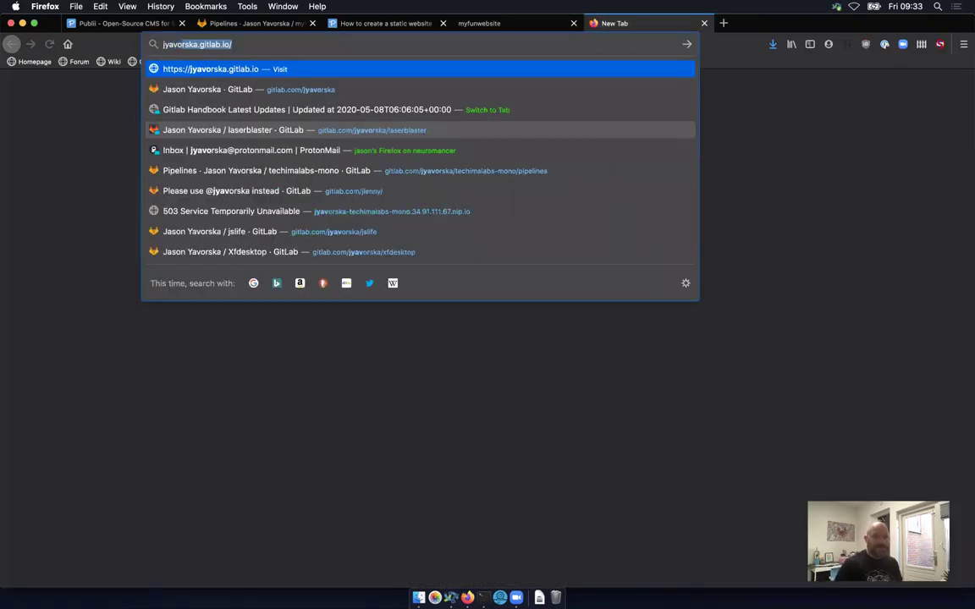
{"action": "type", "text": "rska.gitlab.io/myfu"}
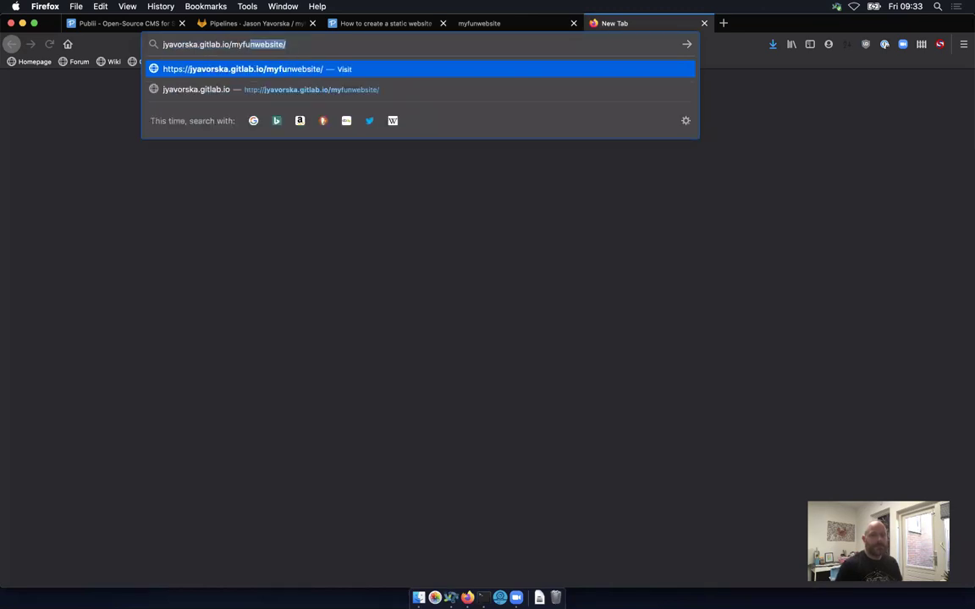
{"action": "key", "text": "Return"}
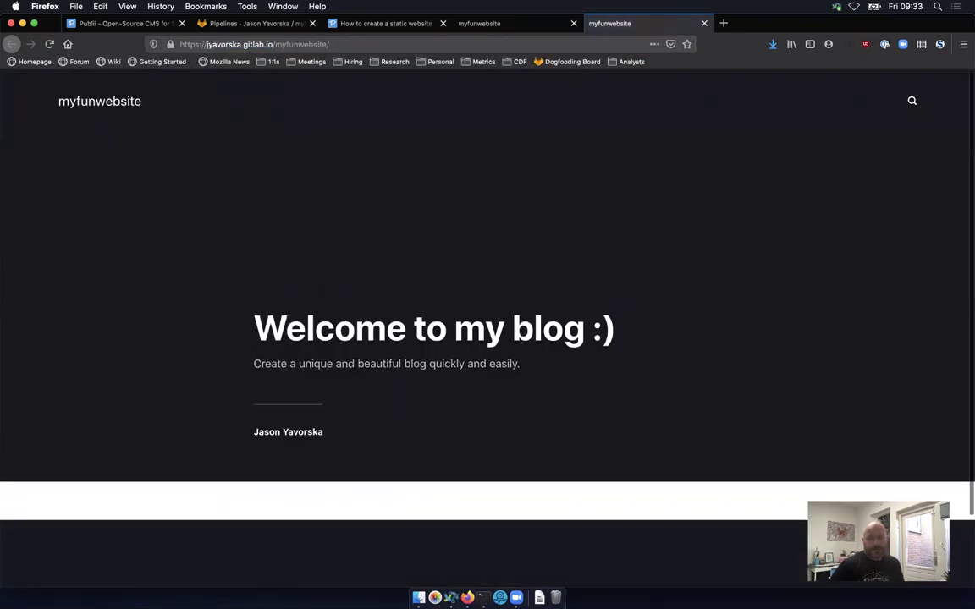